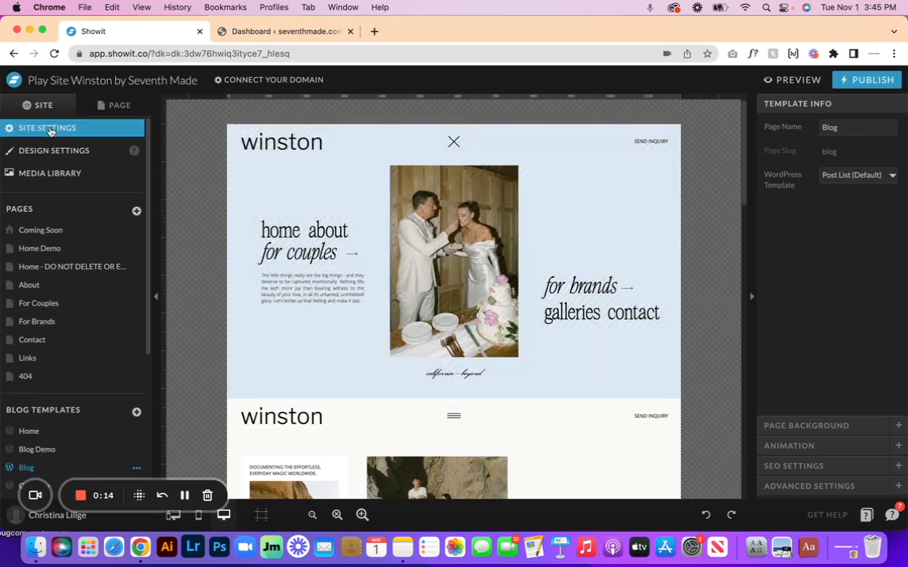
Review the custom domain entry in the site settings and close the settings.
{"action": "left_click", "coordinate": [49, 132]}
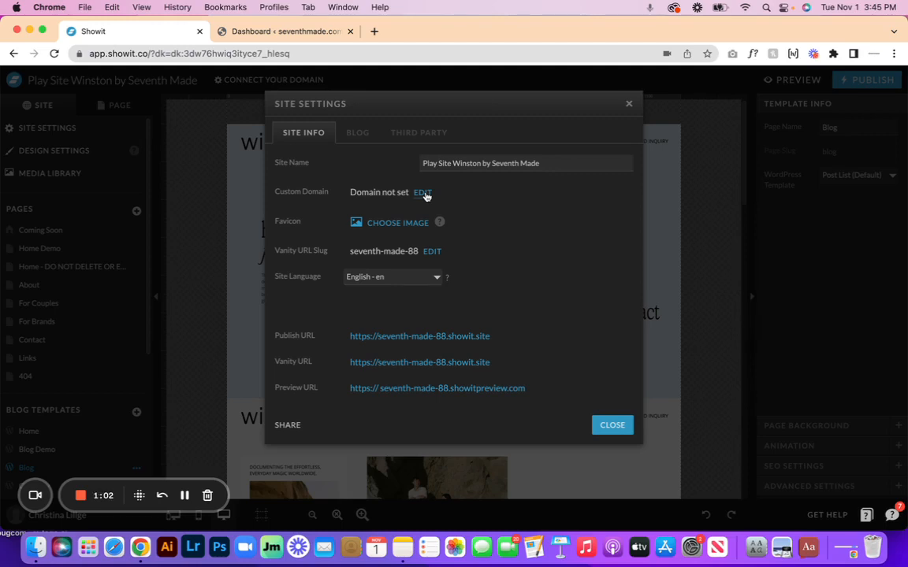
{"action": "left_click", "coordinate": [612, 426]}
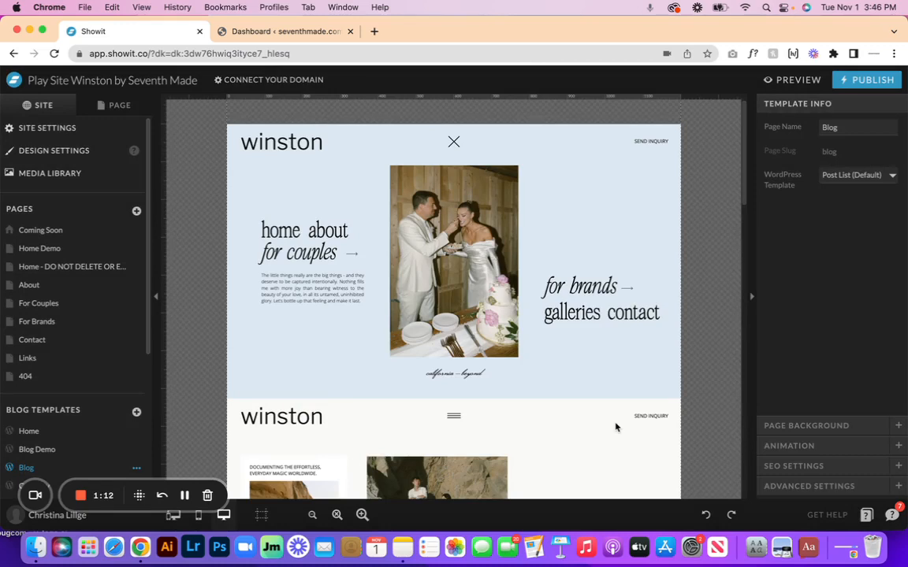
Search the Showit Help Center for "domain".
{"action": "left_click", "coordinate": [866, 515]}
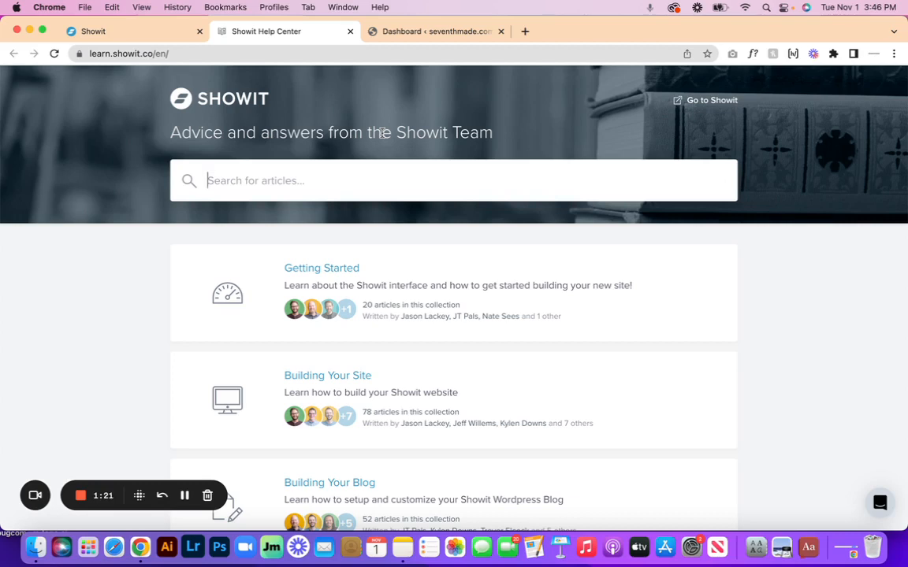
{"action": "type", "text": "domain"}
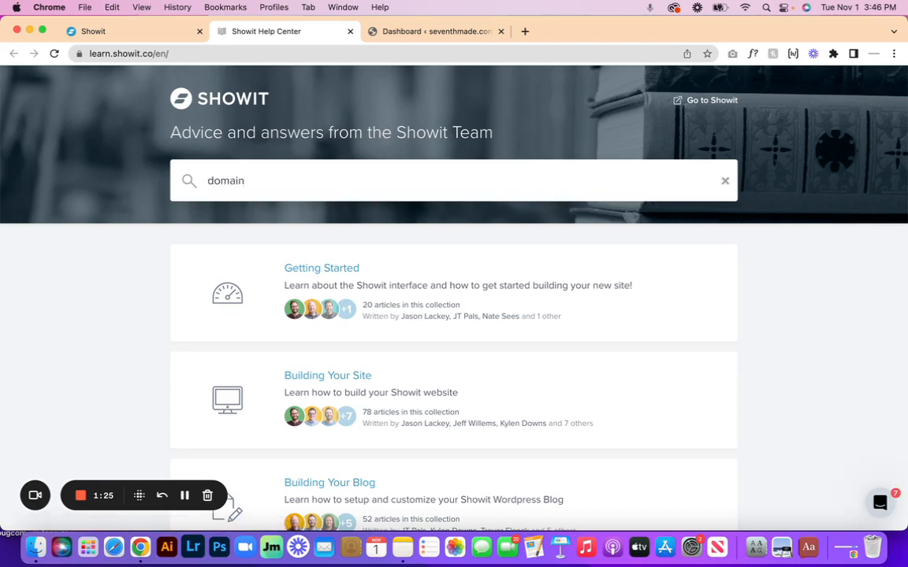
{"action": "key", "text": "Return"}
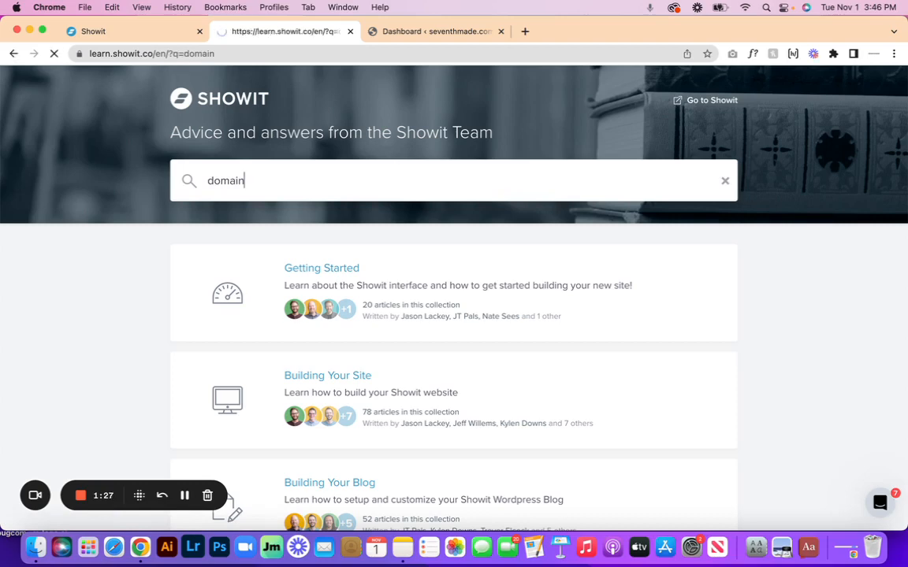
Look through the articles on connecting a domain from GoDaddy, Google, Squarespace and Hover, and close the help center.
{"action": "scroll", "coordinate": [472, 270], "scroll_direction": "down", "scroll_amount": 5}
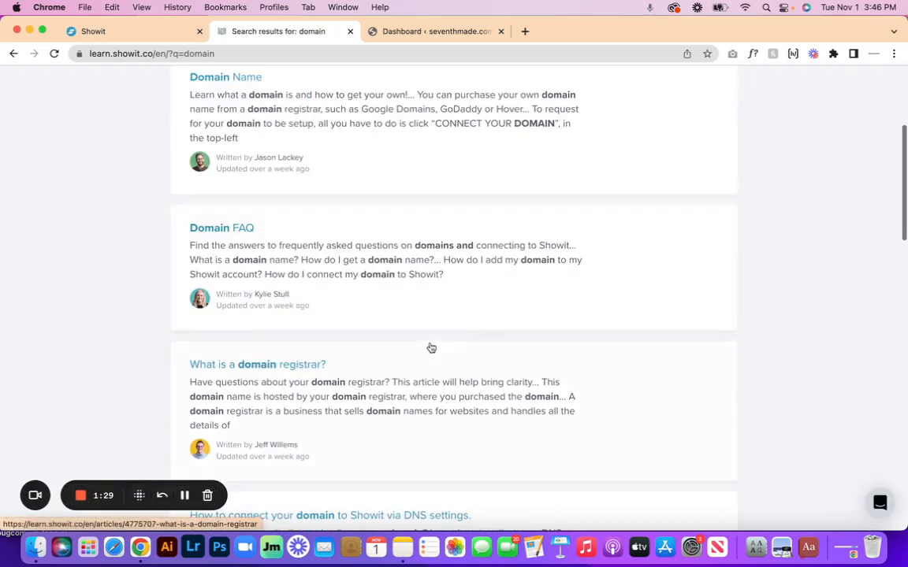
{"action": "scroll", "coordinate": [430, 348], "scroll_direction": "down", "scroll_amount": 5}
{"action": "scroll", "coordinate": [431, 348], "scroll_direction": "down", "scroll_amount": 3}
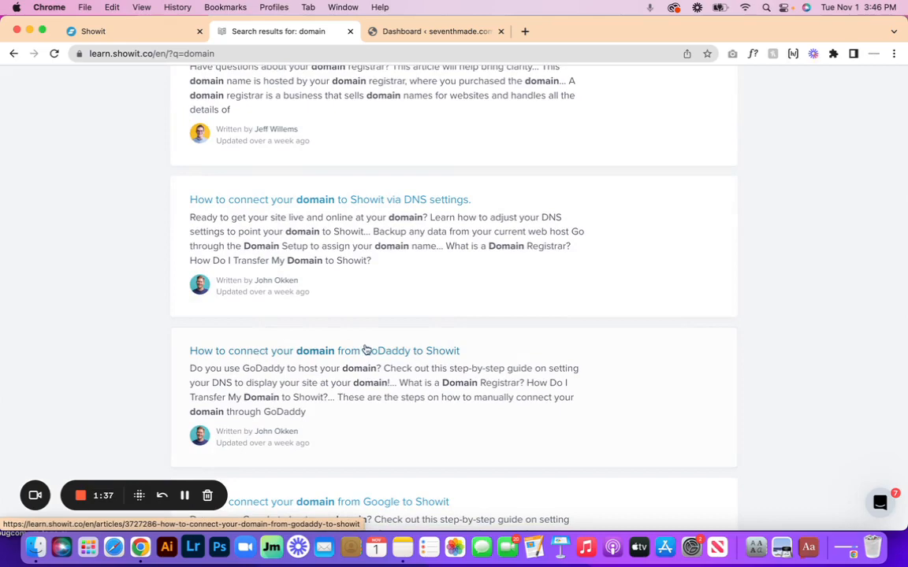
{"action": "scroll", "coordinate": [370, 359], "scroll_direction": "down", "scroll_amount": 3}
{"action": "scroll", "coordinate": [371, 359], "scroll_direction": "down", "scroll_amount": 3}
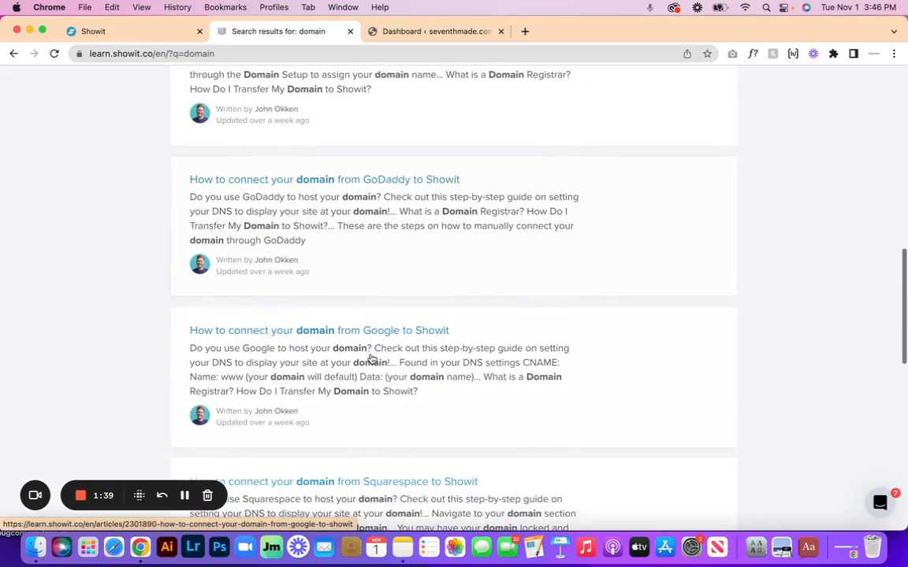
{"action": "scroll", "coordinate": [372, 359], "scroll_direction": "down", "scroll_amount": 3}
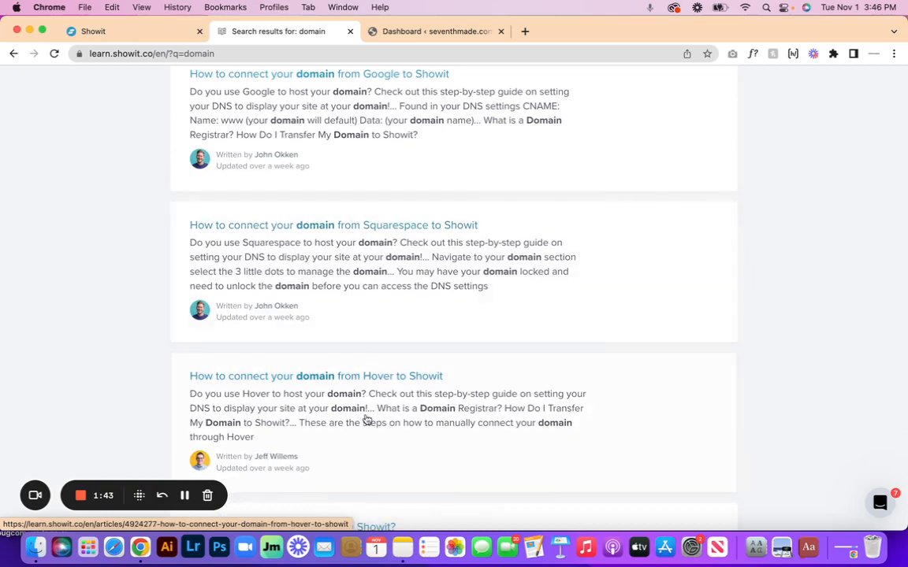
{"action": "scroll", "coordinate": [366, 421], "scroll_direction": "down", "scroll_amount": 2}
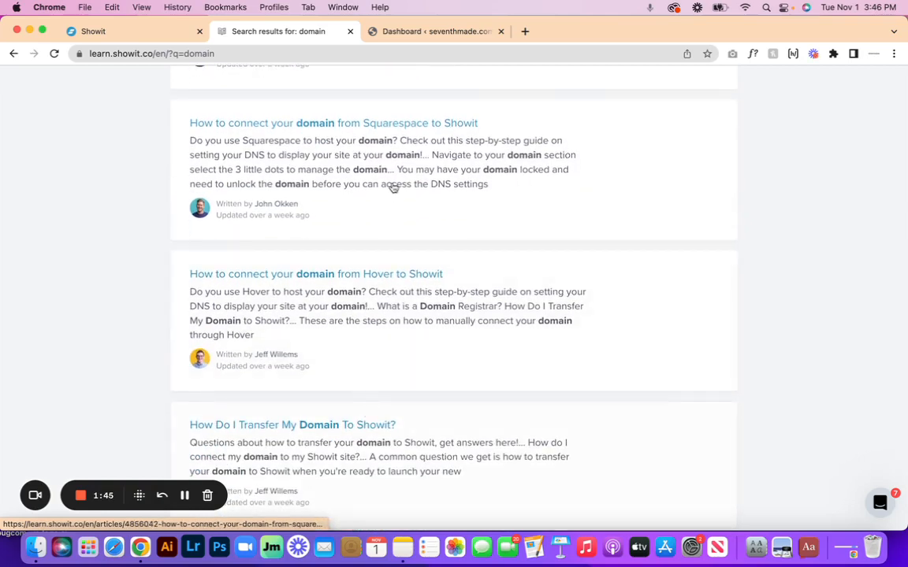
{"action": "scroll", "coordinate": [393, 187], "scroll_direction": "up", "scroll_amount": 5}
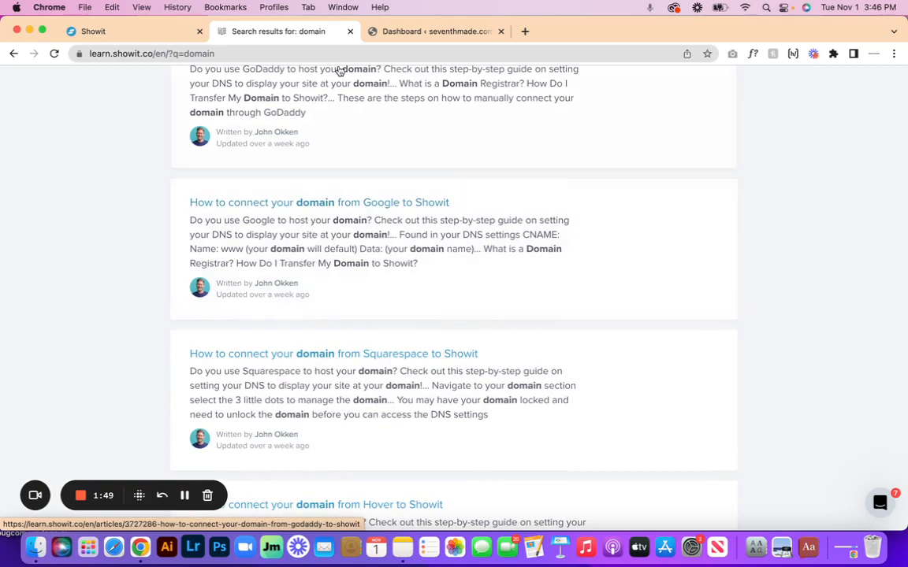
{"action": "left_click", "coordinate": [351, 31]}
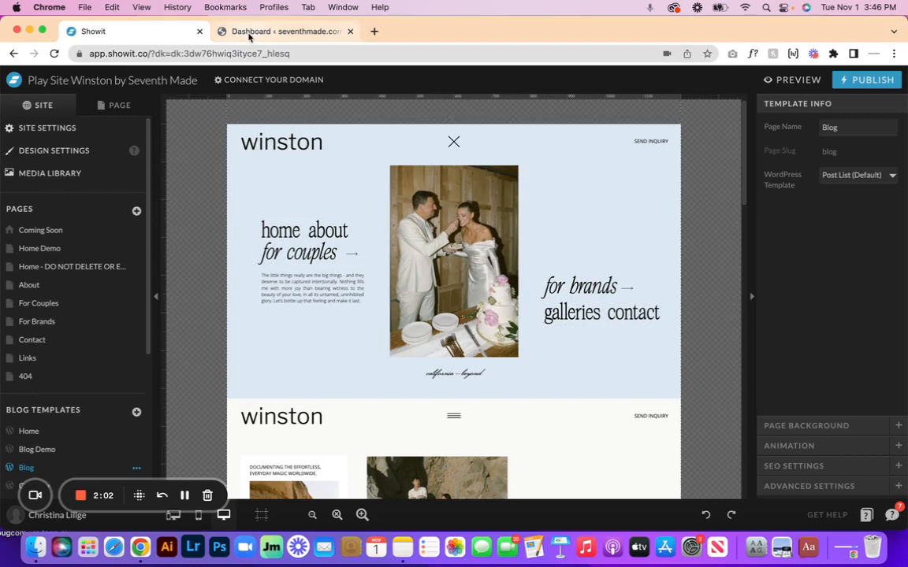
Look at the seventhmade.com WordPress dashboard and return to Showit to examine the Blog template.
{"action": "left_click", "coordinate": [249, 33]}
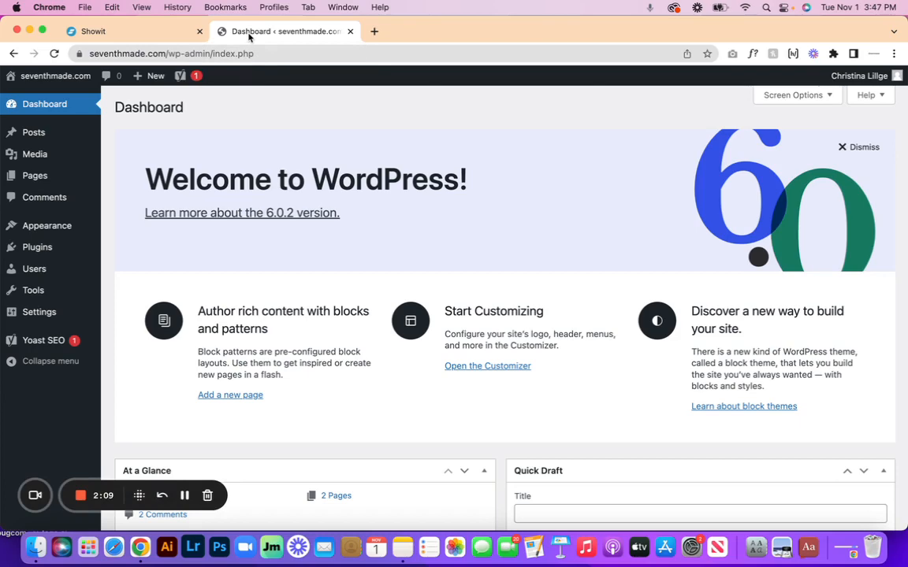
{"action": "left_click", "coordinate": [143, 37]}
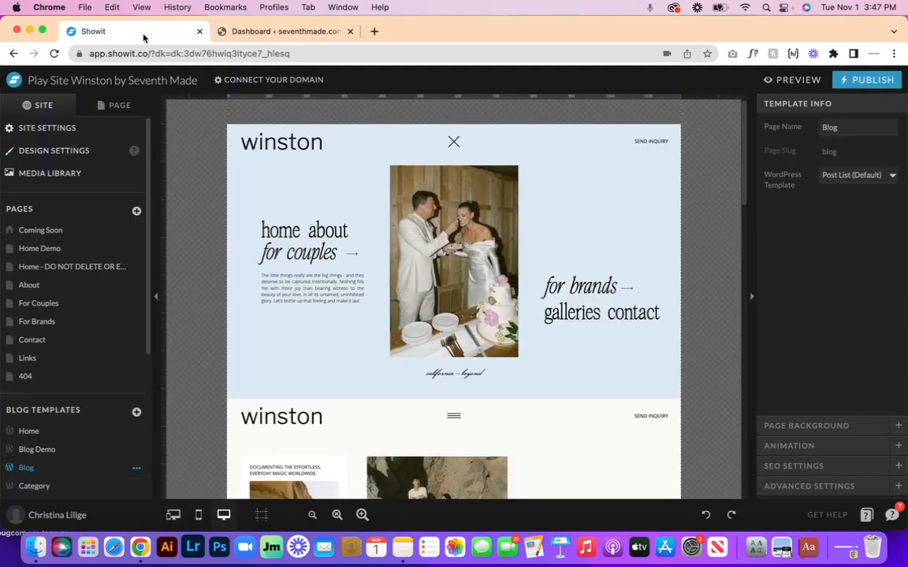
{"action": "scroll", "coordinate": [47, 371], "scroll_direction": "down", "scroll_amount": 5}
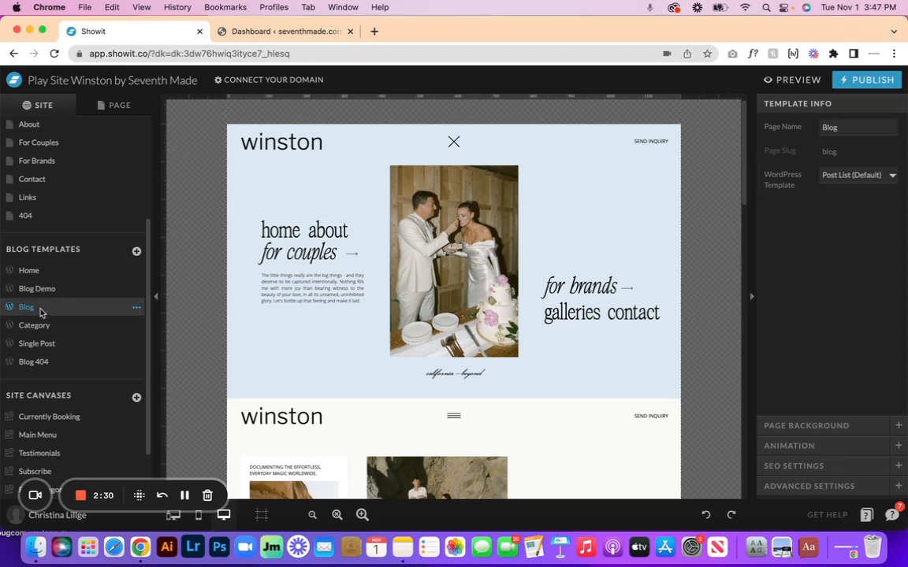
{"action": "scroll", "coordinate": [315, 355], "scroll_direction": "down", "scroll_amount": 5}
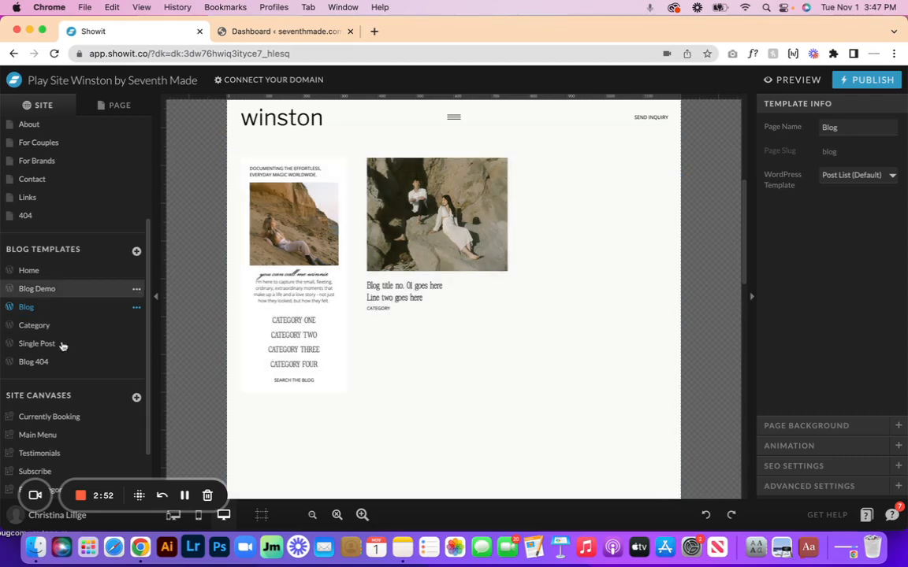
Open the Single Post blog template and examine its post title and post content canvases.
{"action": "left_click", "coordinate": [49, 346]}
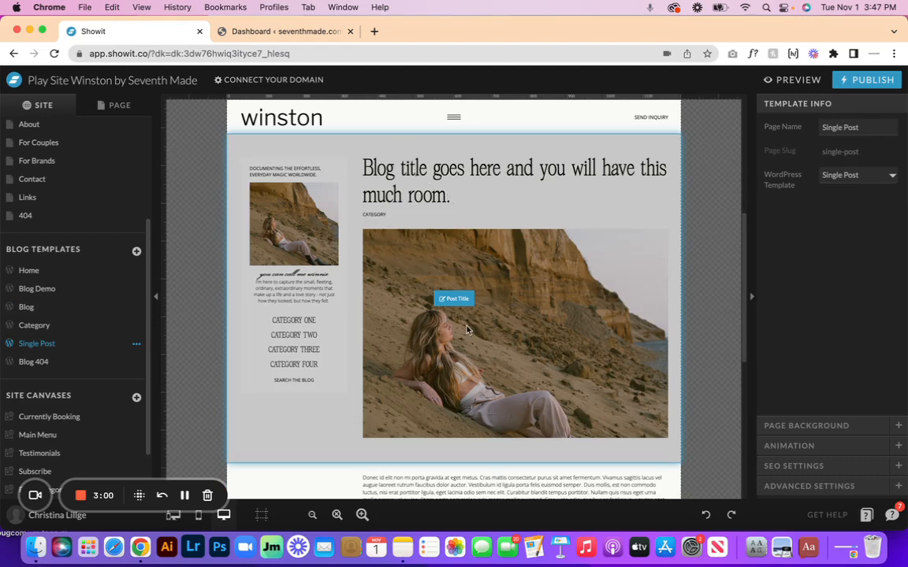
{"action": "left_click", "coordinate": [488, 262]}
{"action": "scroll", "coordinate": [484, 340], "scroll_direction": "down", "scroll_amount": 5}
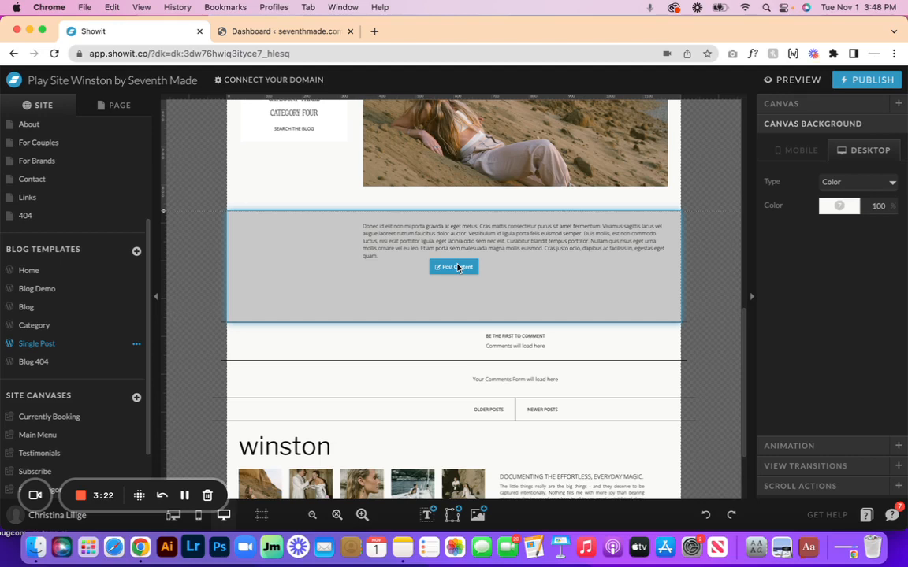
Open the Blog template's canvases and inspect the click action of the View 1 graphic in Blog Roundup.
{"action": "left_click", "coordinate": [52, 308]}
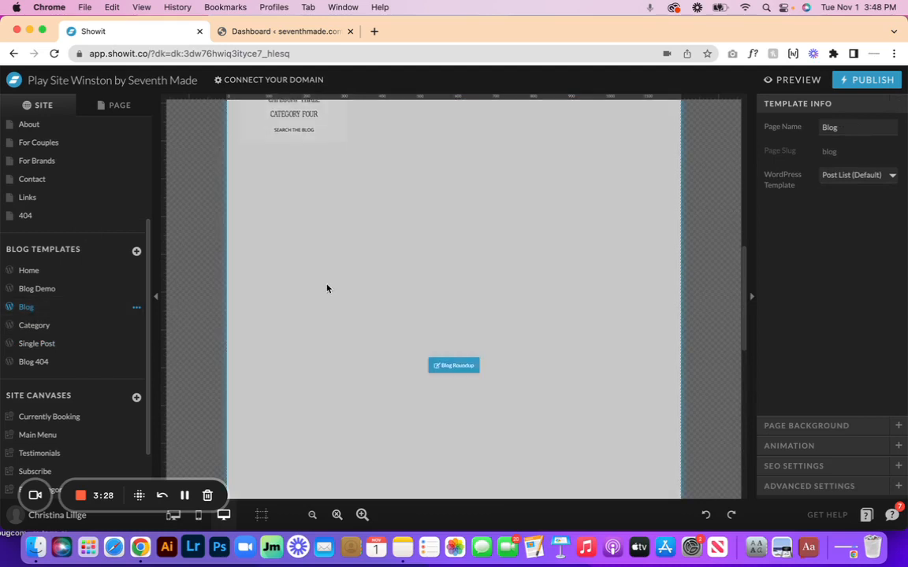
{"action": "scroll", "coordinate": [327, 289], "scroll_direction": "up", "scroll_amount": 5}
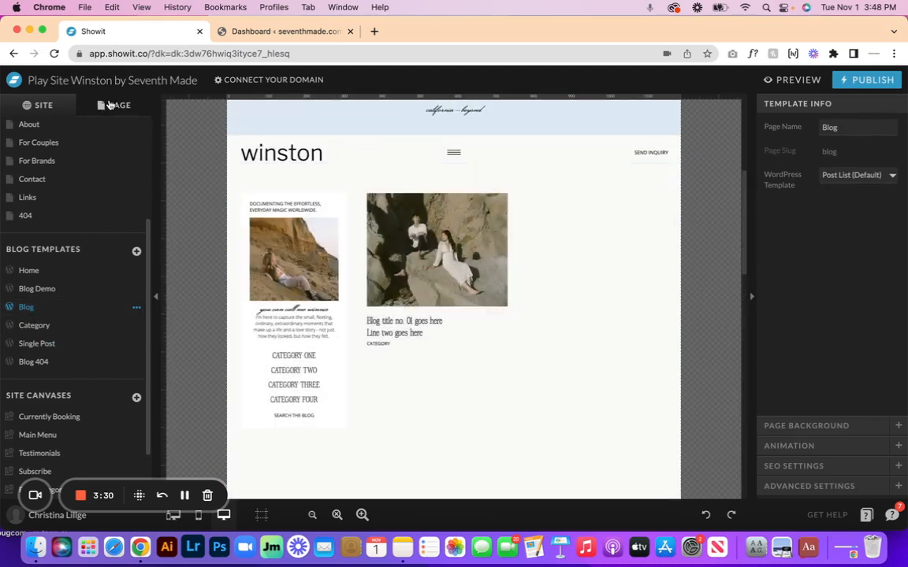
{"action": "left_click", "coordinate": [100, 105]}
{"action": "left_click", "coordinate": [40, 192]}
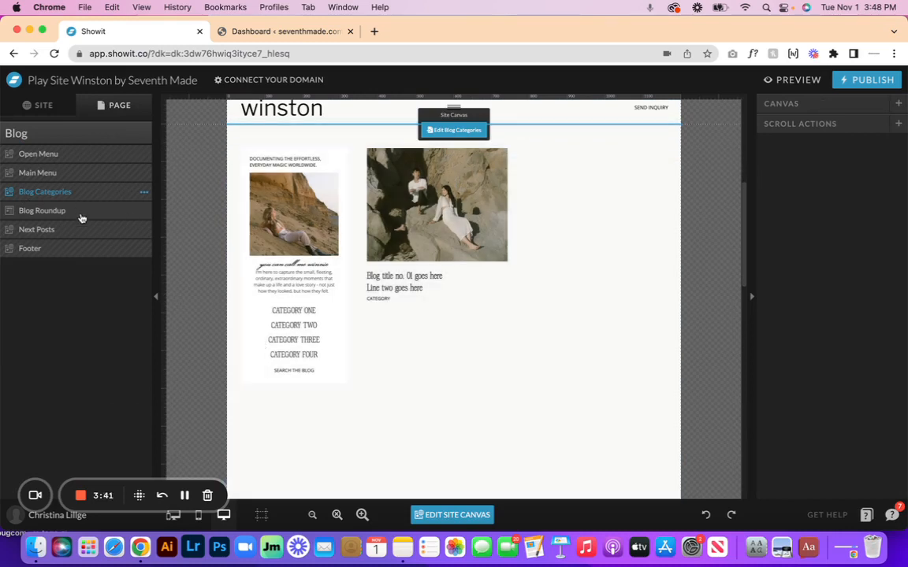
{"action": "left_click", "coordinate": [81, 215]}
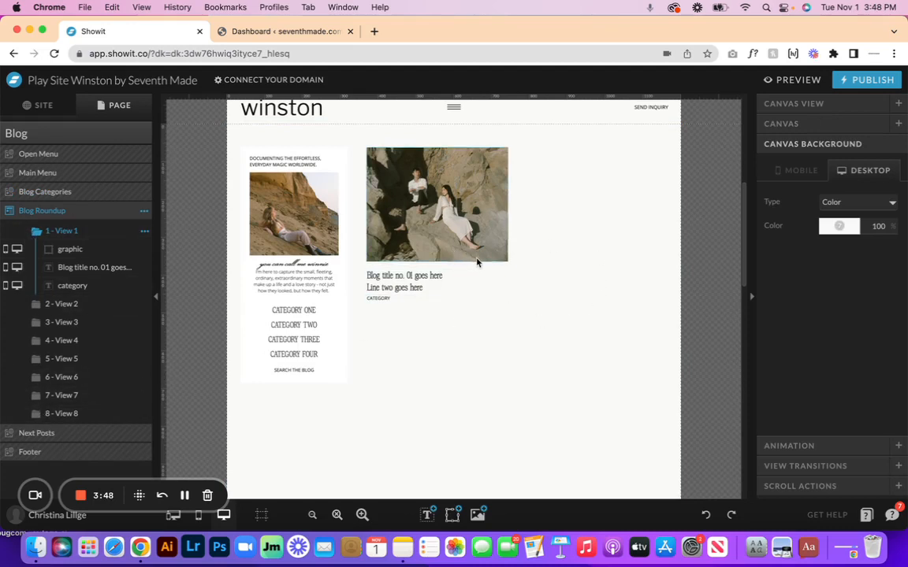
{"action": "left_click", "coordinate": [69, 250]}
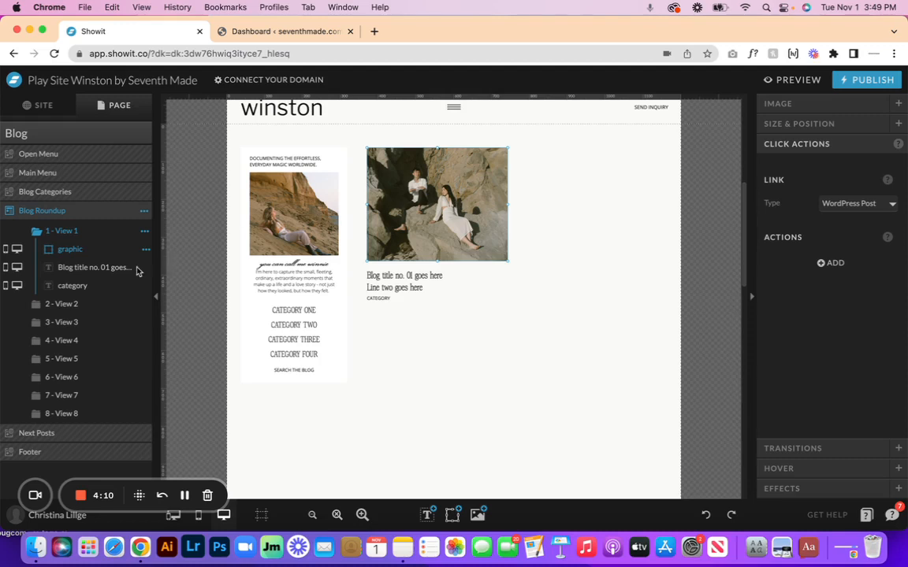
Set the desktop font of View 1's blog title to Atelier Femme Italic.
{"action": "left_click", "coordinate": [76, 269]}
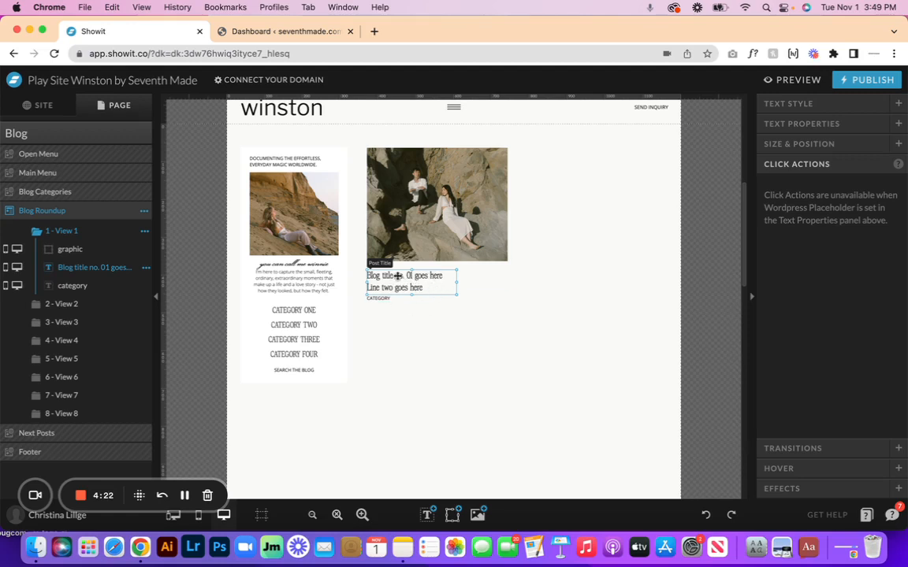
{"action": "left_click", "coordinate": [788, 103]}
{"action": "left_click", "coordinate": [878, 206]}
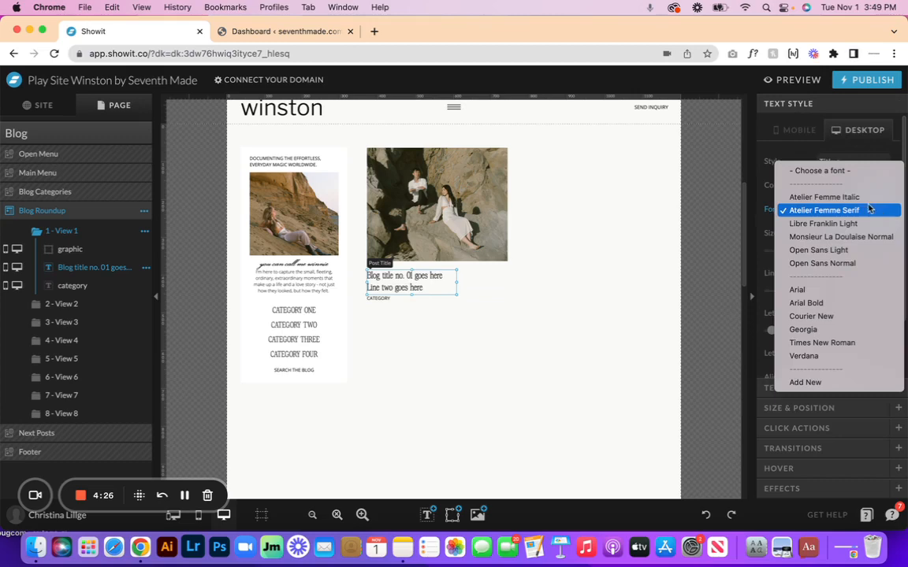
{"action": "left_click", "coordinate": [865, 202]}
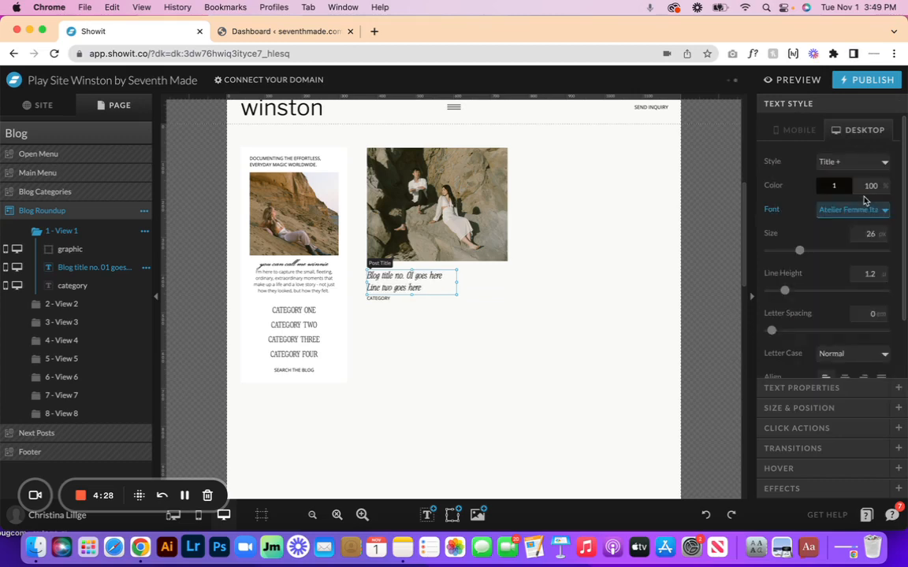
Show the mobile layout beside the desktop one and set the mobile blog title's font to Atelier Femme Italic.
{"action": "left_click", "coordinate": [173, 515]}
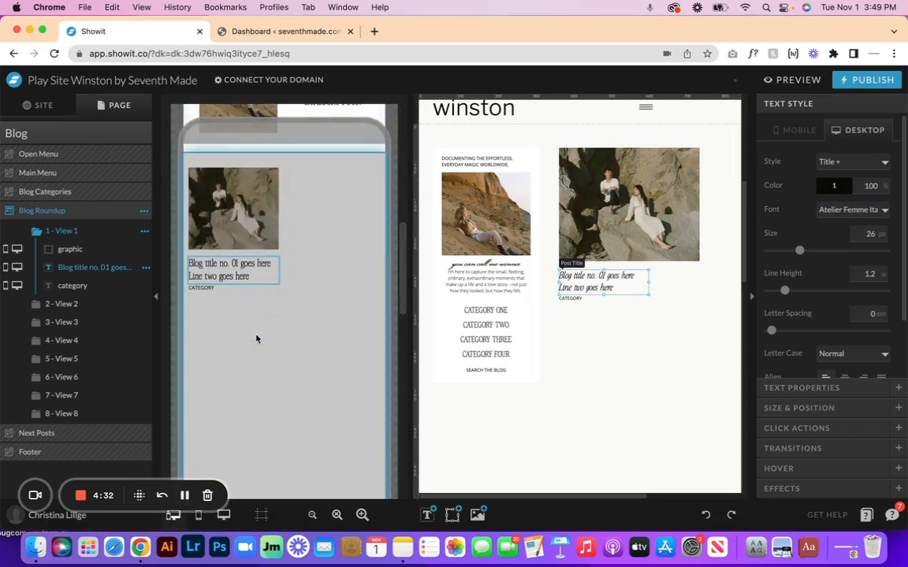
{"action": "left_click", "coordinate": [248, 276]}
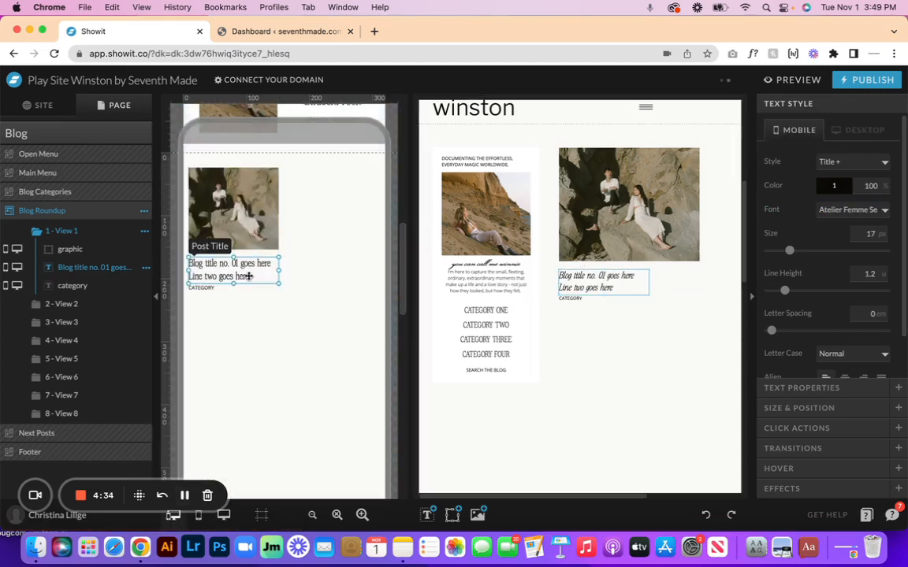
{"action": "left_click", "coordinate": [866, 210]}
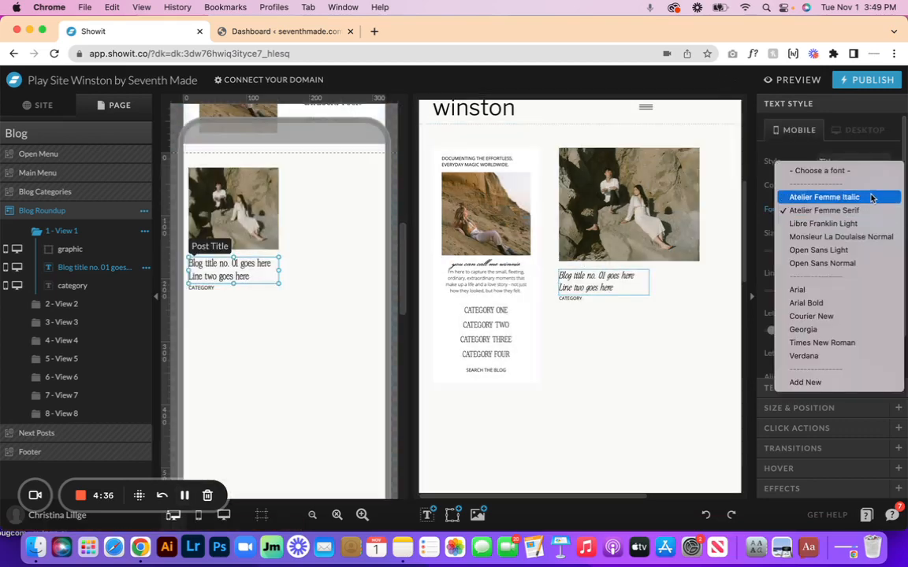
{"action": "left_click", "coordinate": [872, 198]}
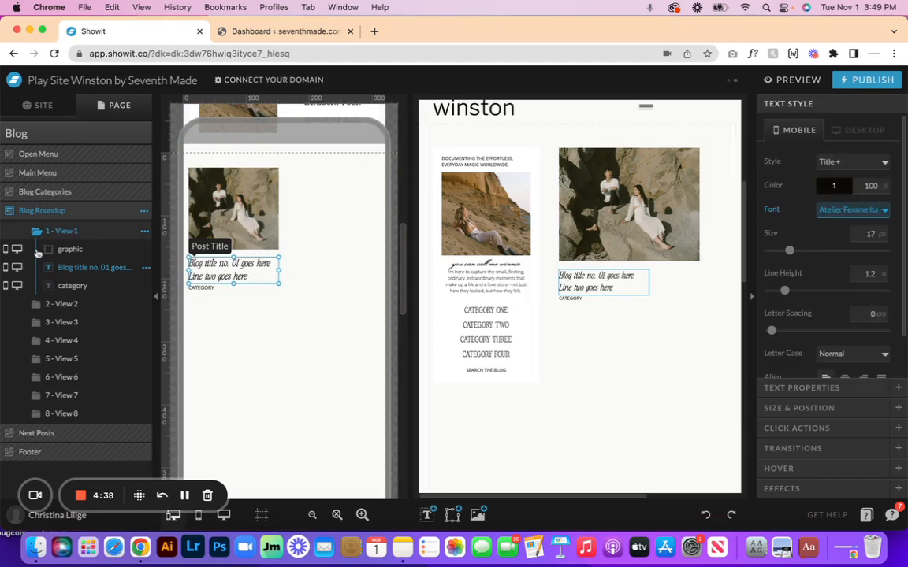
Compare the title styling in View 2 and View 1, and undo the desktop and mobile font changes.
{"action": "left_click", "coordinate": [67, 306]}
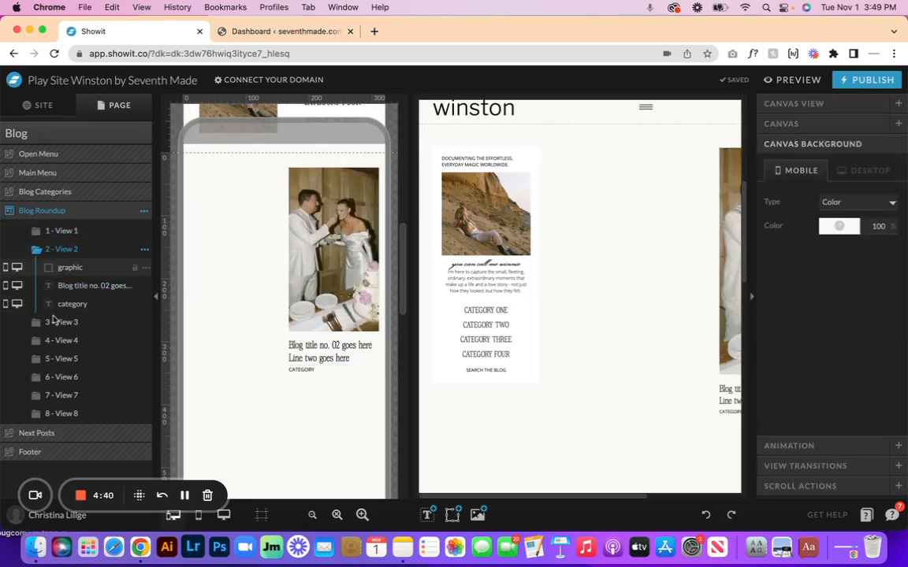
{"action": "left_click", "coordinate": [63, 231]}
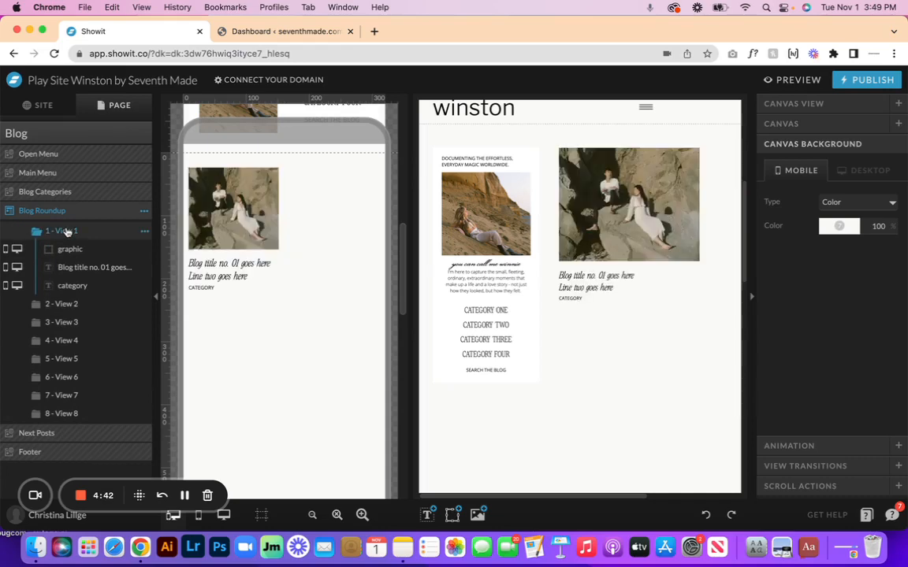
{"action": "left_click", "coordinate": [706, 515]}
{"action": "left_click", "coordinate": [706, 515]}
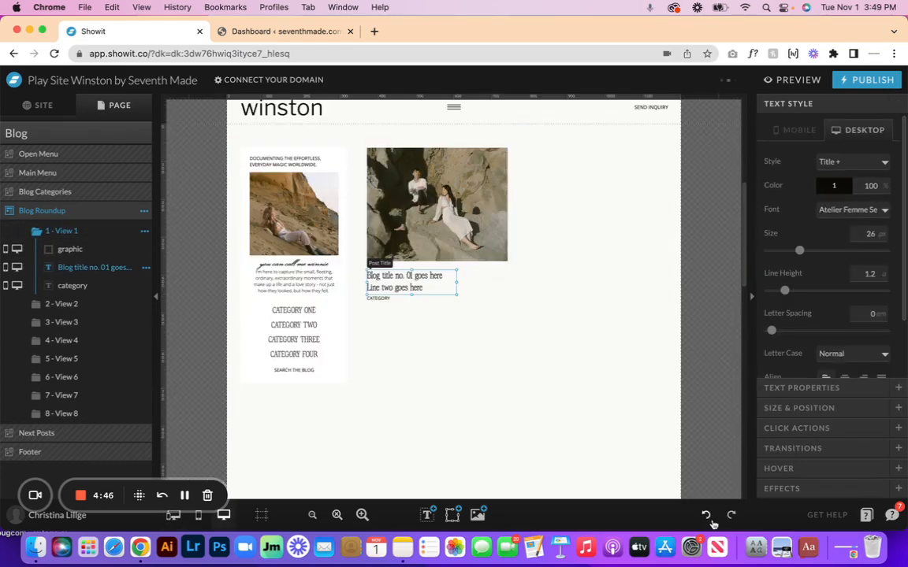
Compare the text style of the post category placeholders in Blog Roundup's View 1 and View 2.
{"action": "left_click", "coordinate": [382, 298]}
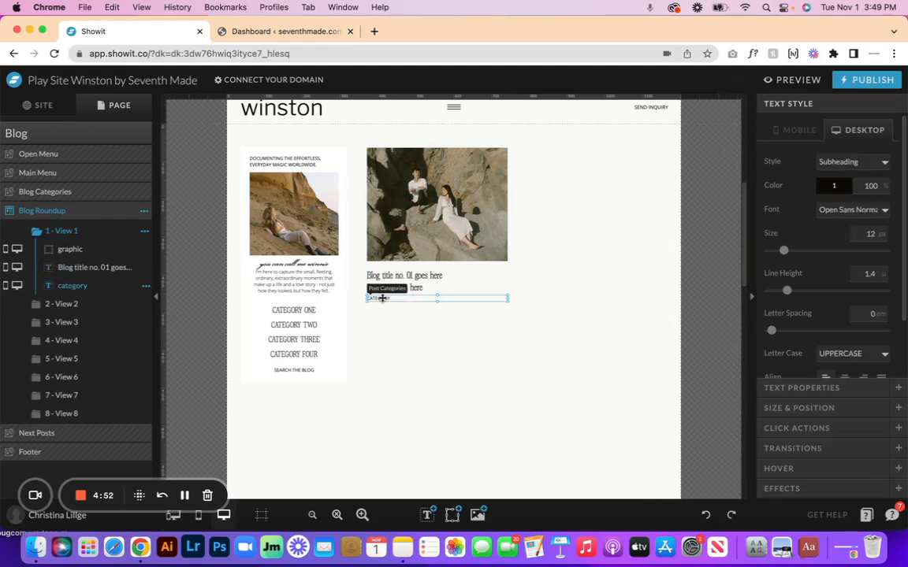
{"action": "left_click", "coordinate": [57, 303]}
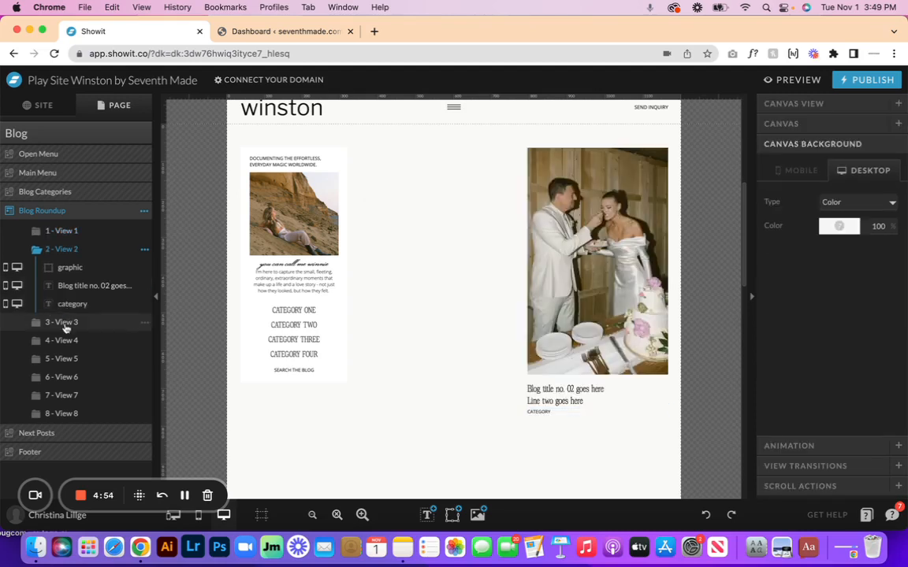
{"action": "left_click", "coordinate": [61, 304]}
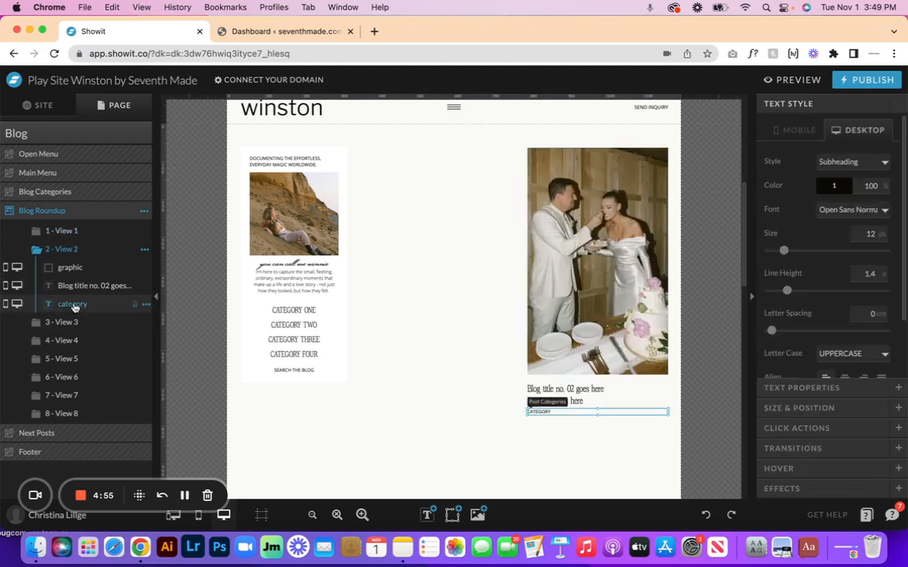
Try palette colour 5 on View 1's category text, and set it back to palette colour 1.
{"action": "left_click", "coordinate": [86, 233]}
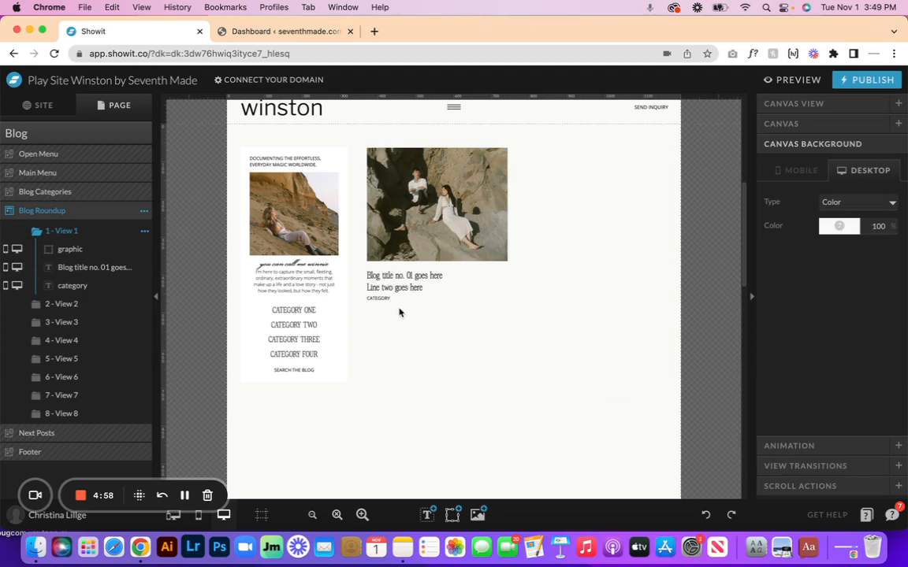
{"action": "left_click", "coordinate": [372, 298]}
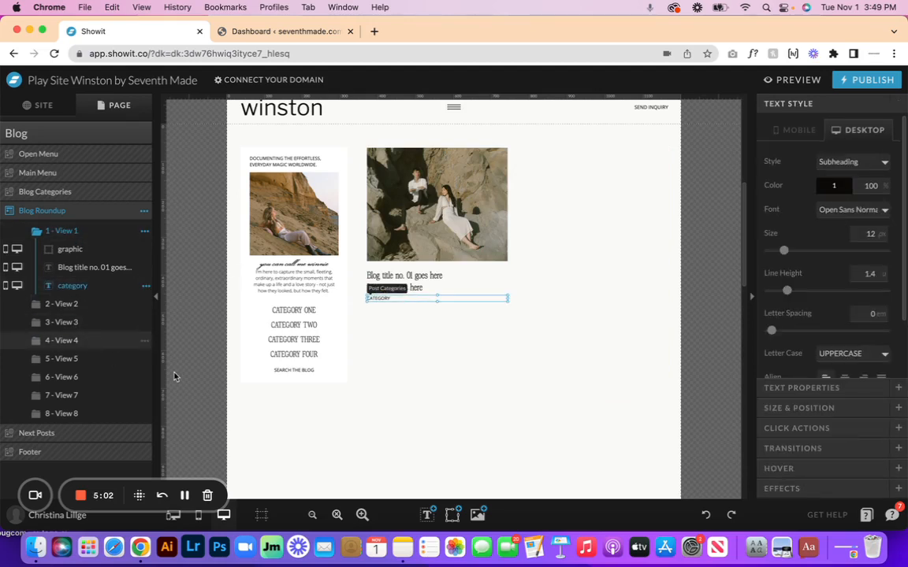
{"action": "left_click", "coordinate": [833, 186]}
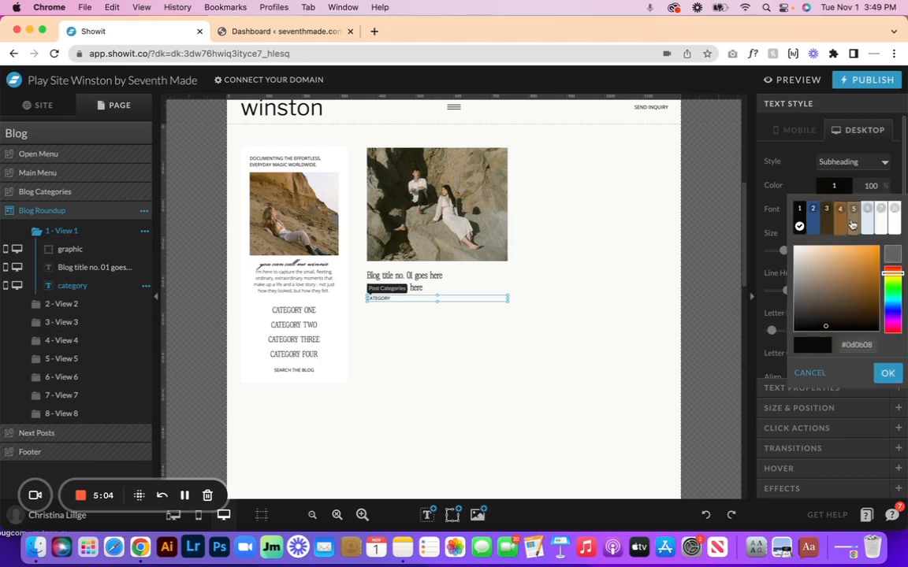
{"action": "left_click", "coordinate": [852, 221]}
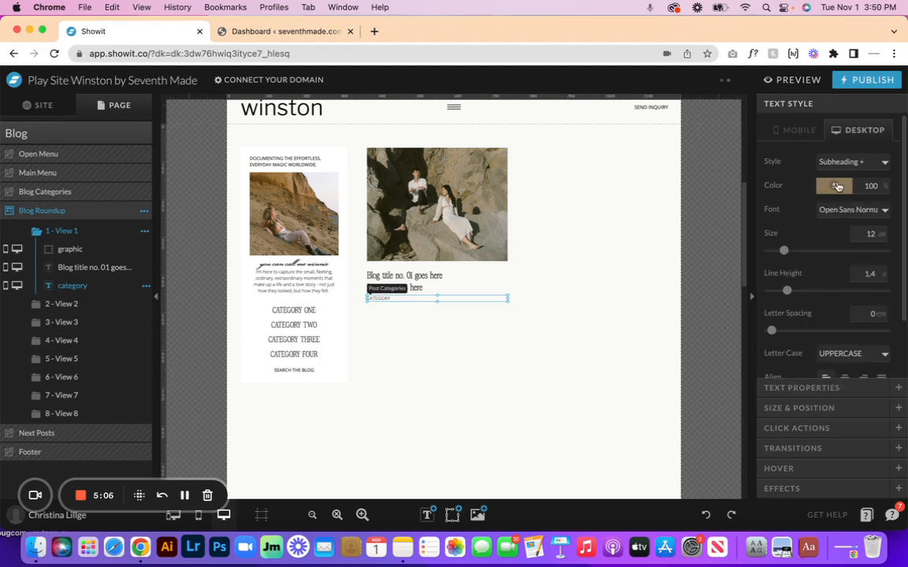
{"action": "left_click", "coordinate": [833, 186]}
{"action": "left_click", "coordinate": [798, 226]}
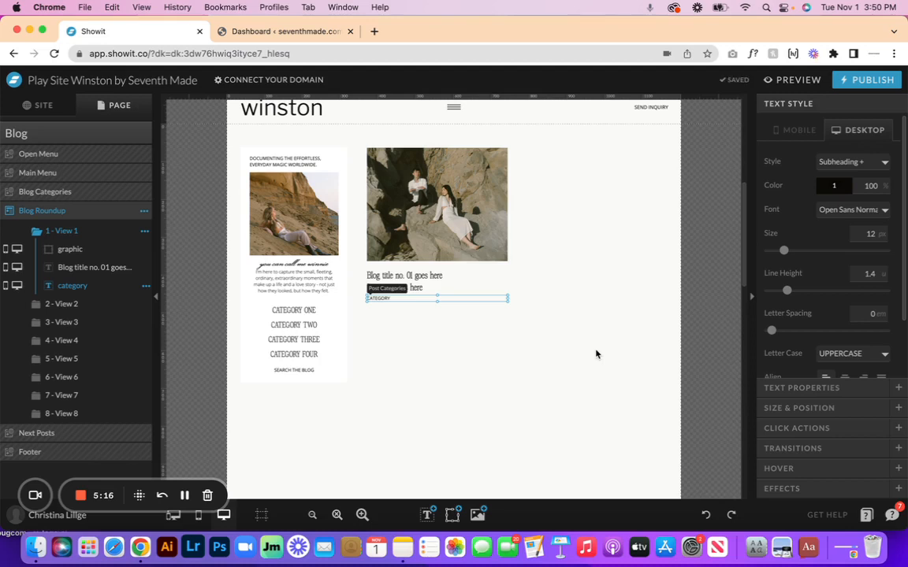
Delete the existing Category template from the site's blog templates.
{"action": "left_click", "coordinate": [43, 104]}
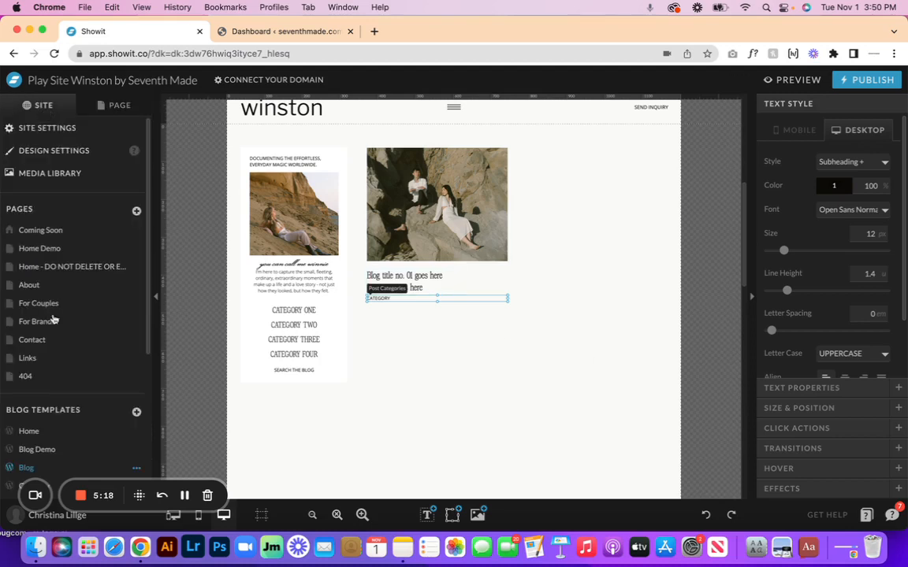
{"action": "scroll", "coordinate": [53, 319], "scroll_direction": "down", "scroll_amount": 3}
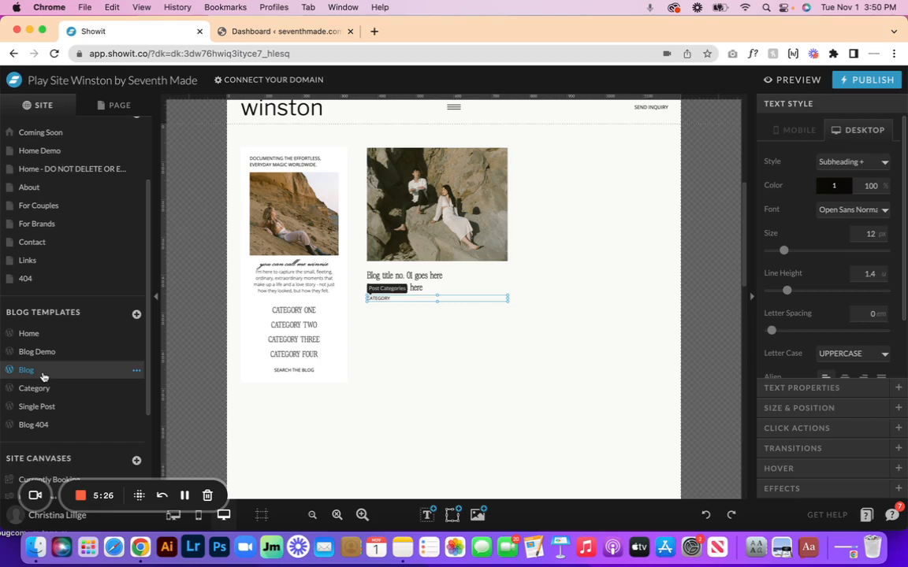
{"action": "left_click", "coordinate": [73, 389]}
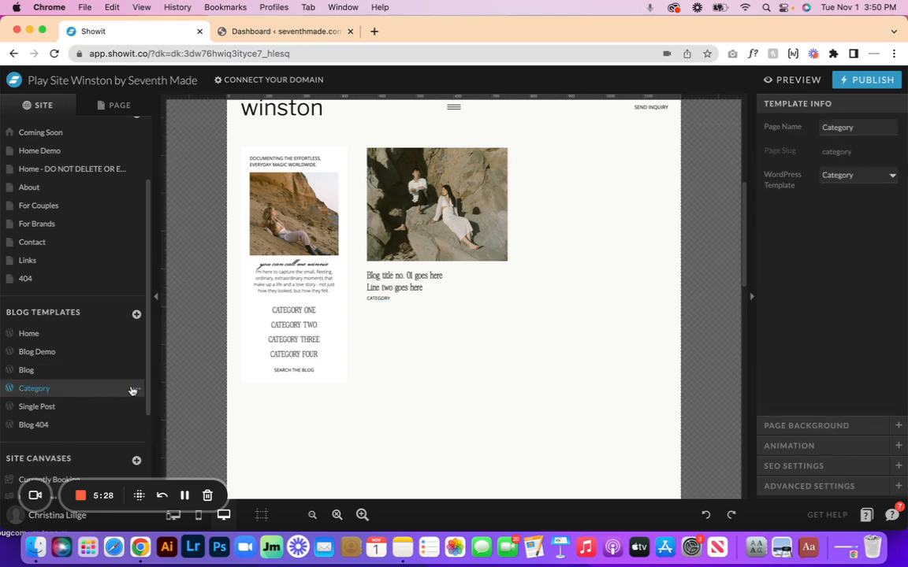
{"action": "left_click", "coordinate": [134, 391]}
{"action": "left_click", "coordinate": [122, 454]}
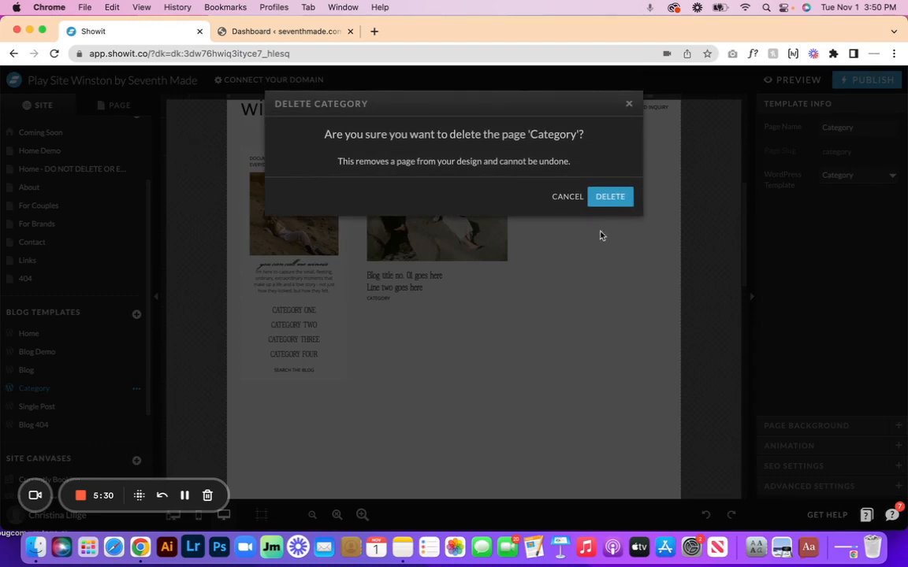
{"action": "left_click", "coordinate": [608, 197]}
Duplicate the Blog template and rename the copy as Category.
{"action": "left_click", "coordinate": [67, 370]}
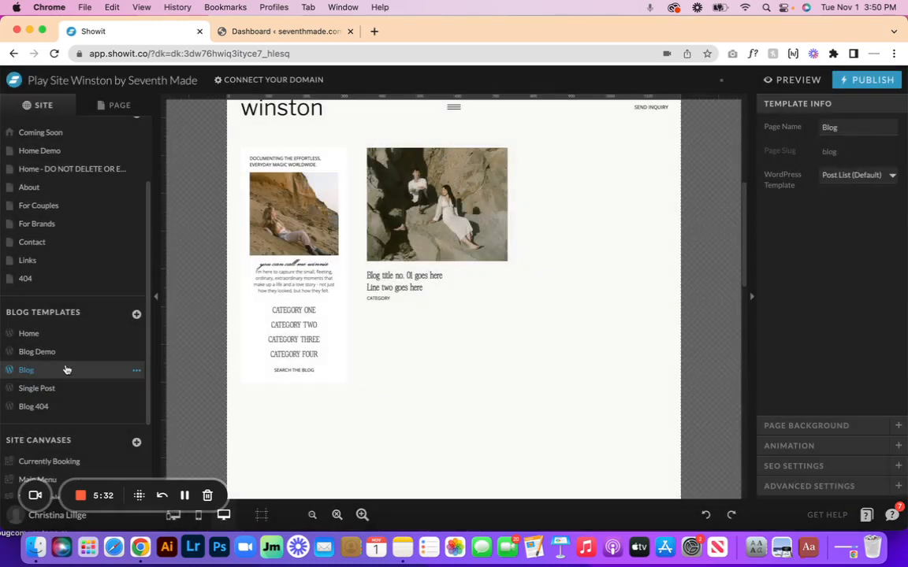
{"action": "left_click", "coordinate": [136, 370]}
{"action": "left_click", "coordinate": [132, 403]}
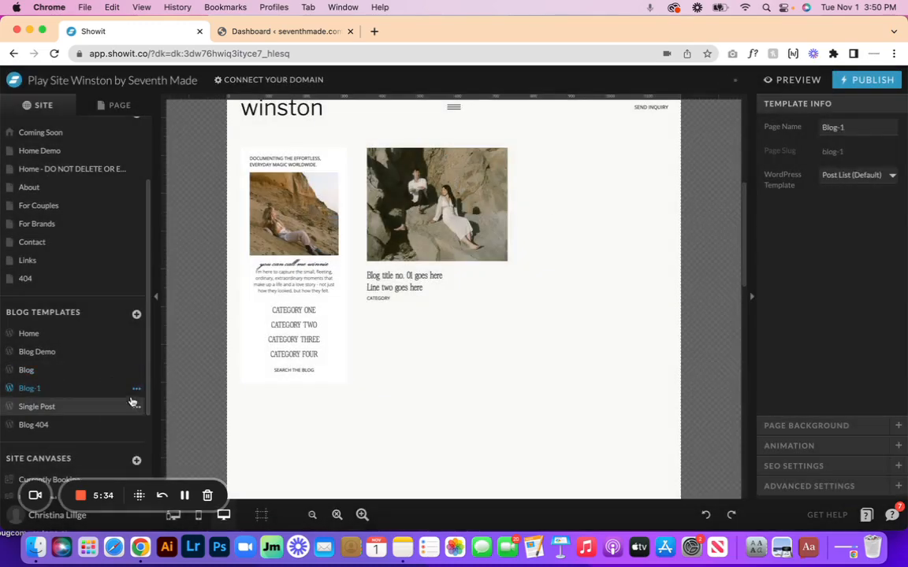
{"action": "left_click", "coordinate": [136, 389]}
{"action": "left_click", "coordinate": [132, 405]}
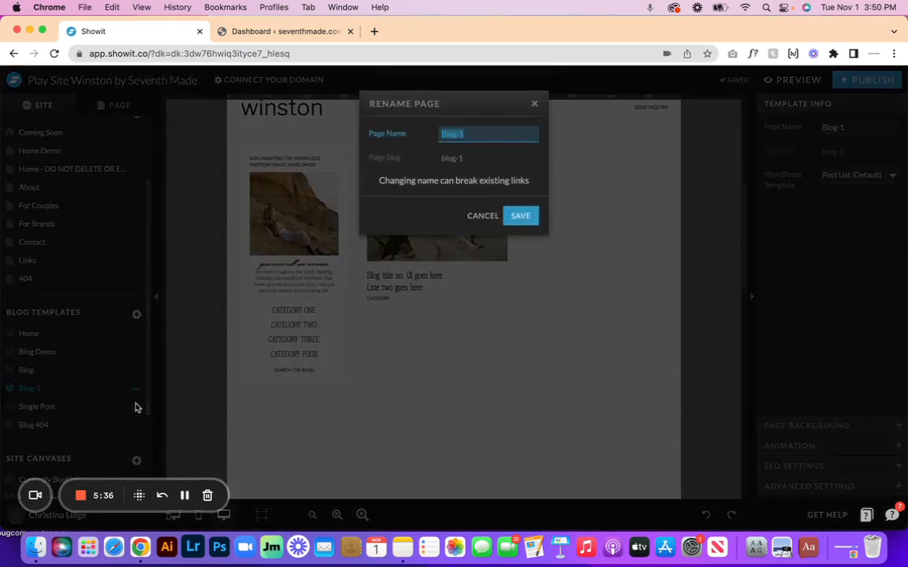
{"action": "key", "text": "BackSpace"}
{"action": "type", "text": "Category"}
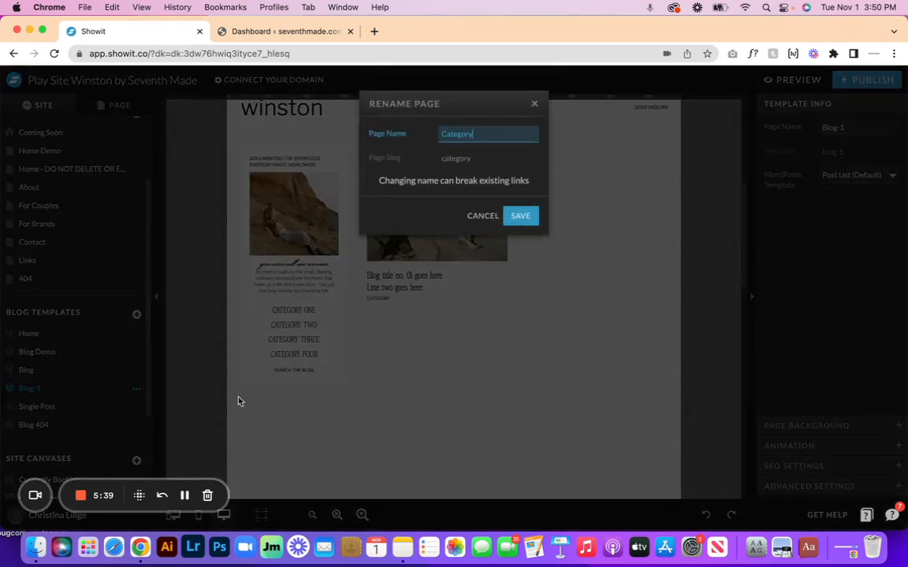
{"action": "left_click", "coordinate": [520, 215]}
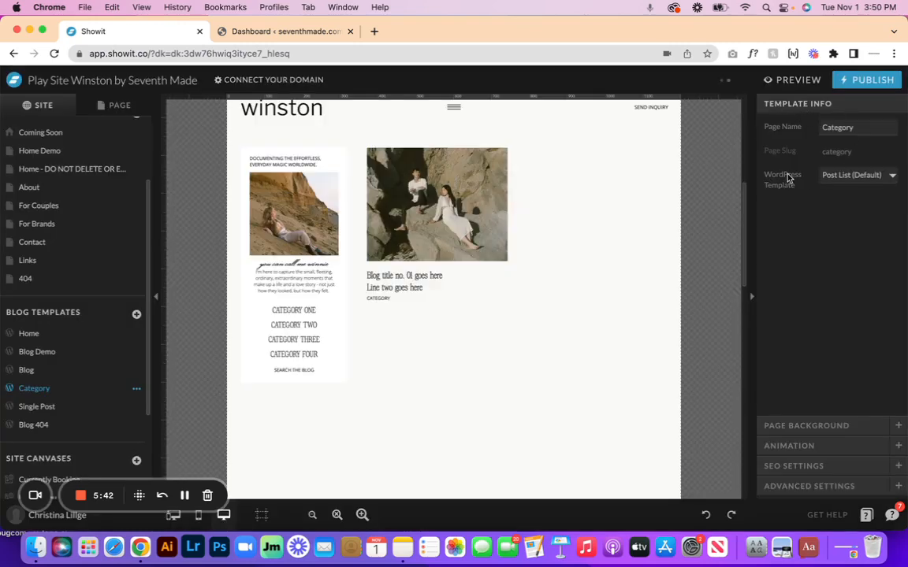
Assign the Category WordPress template type to the new Category blog template.
{"action": "left_click", "coordinate": [893, 178]}
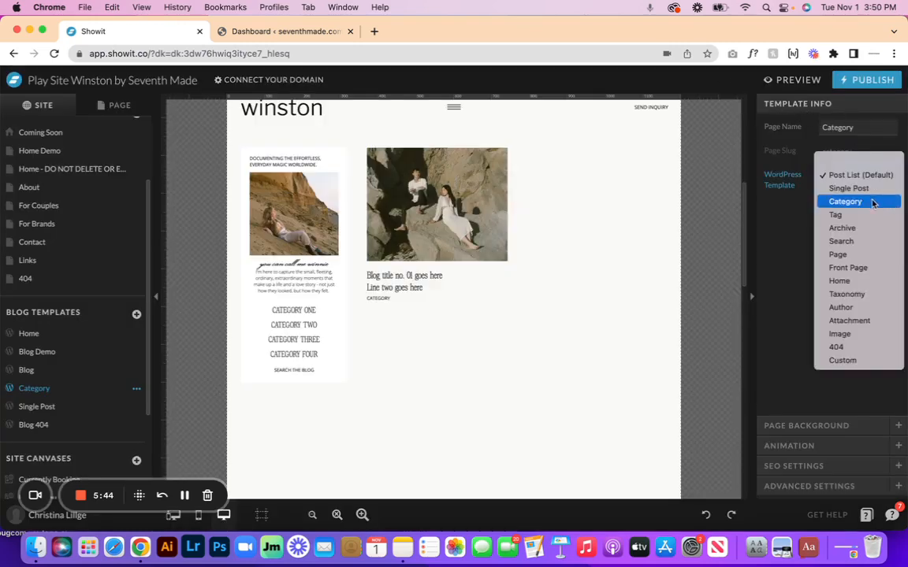
{"action": "left_click", "coordinate": [867, 200]}
{"action": "left_click", "coordinate": [818, 281]}
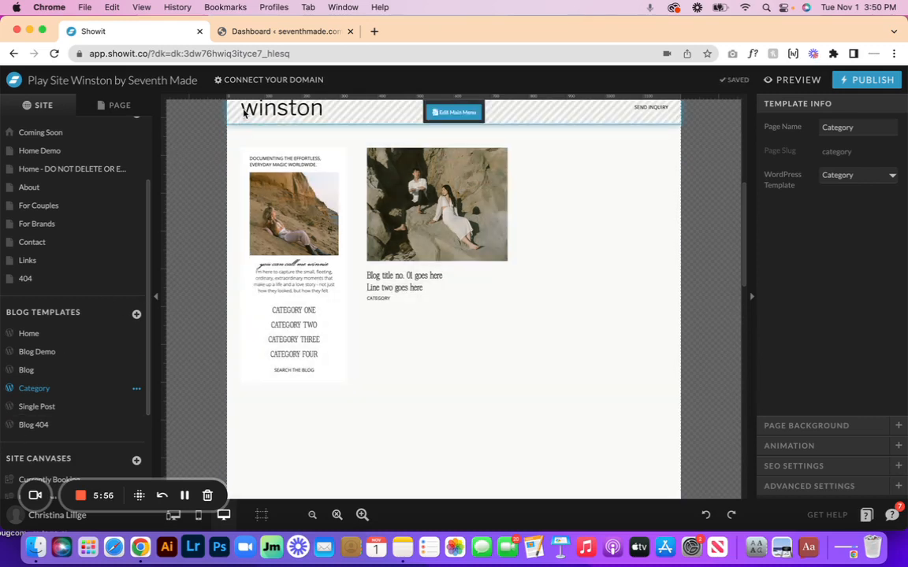
Switch to the WordPress dashboard, review the installed plugins and search them for yoast.
{"action": "left_click", "coordinate": [263, 35]}
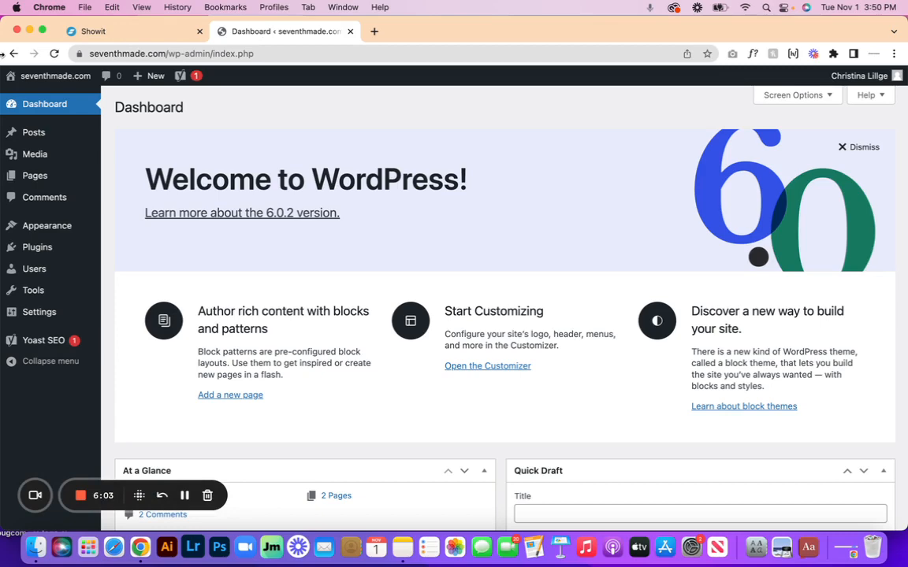
{"action": "left_click", "coordinate": [36, 249]}
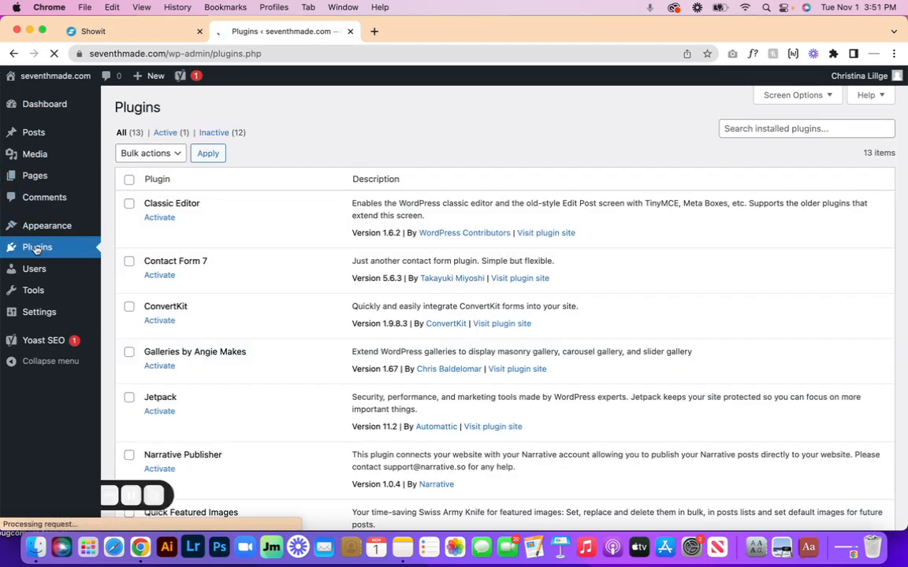
{"action": "scroll", "coordinate": [312, 411], "scroll_direction": "down", "scroll_amount": 10}
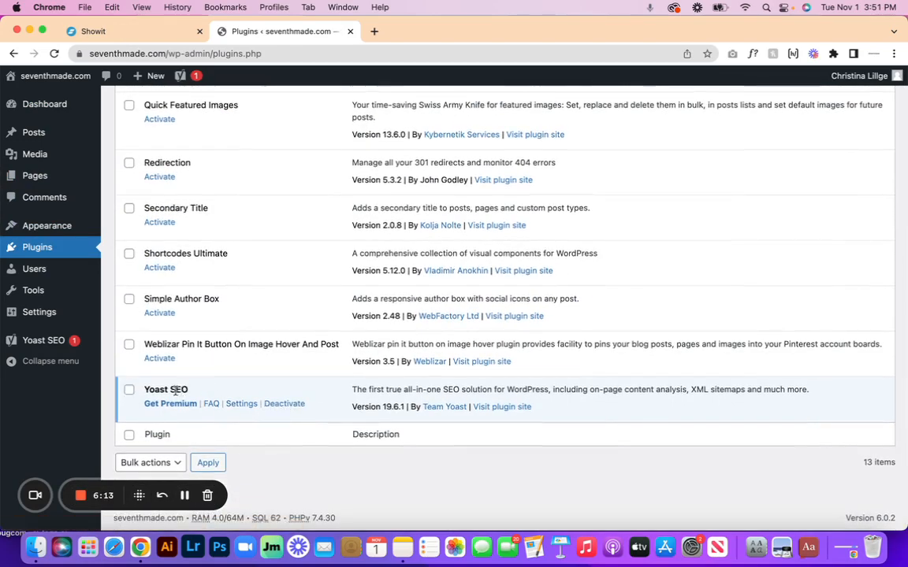
{"action": "scroll", "coordinate": [485, 331], "scroll_direction": "up", "scroll_amount": 15}
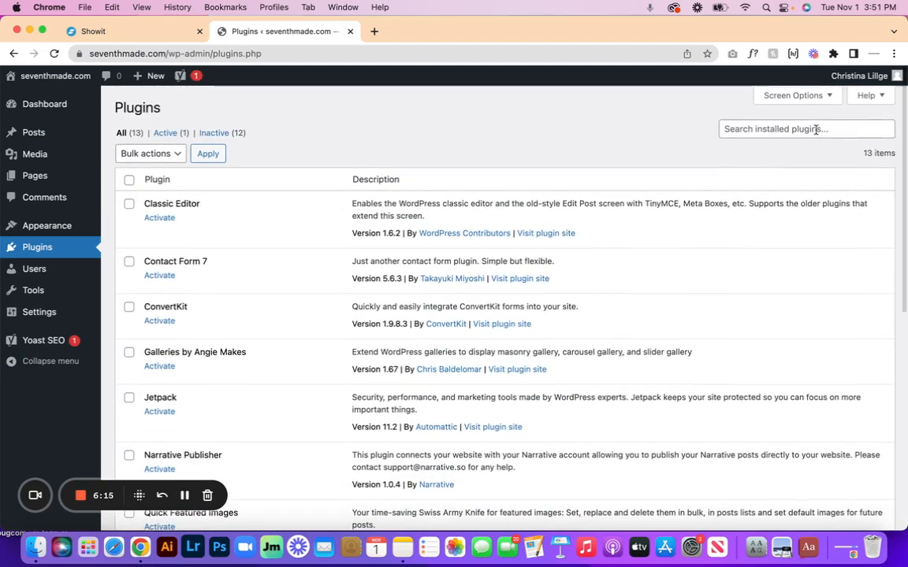
{"action": "left_click", "coordinate": [814, 128]}
{"action": "left_click", "coordinate": [802, 157]}
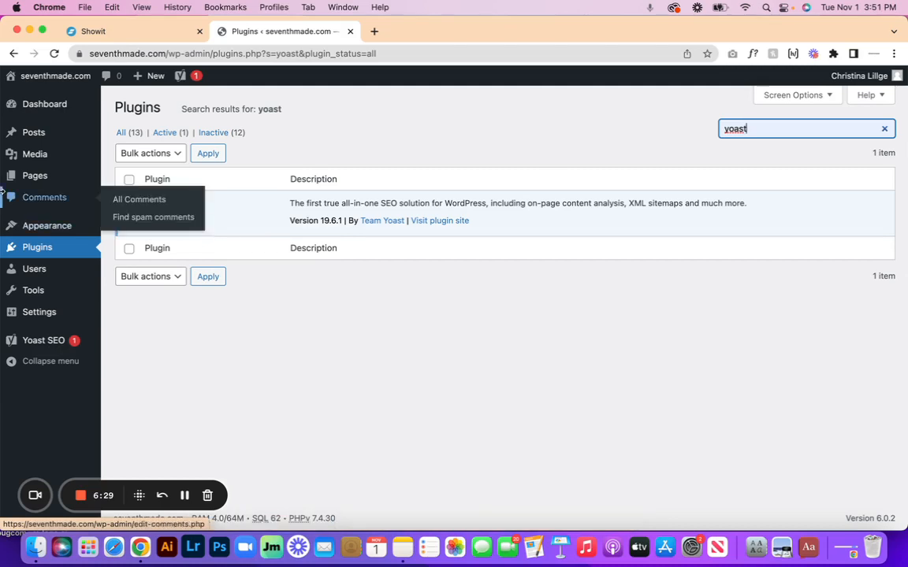
Open the WordPress post categories, and switch to Showit to view the Home template's Featured Blogs canvas.
{"action": "mouse_move", "coordinate": [26, 130]}
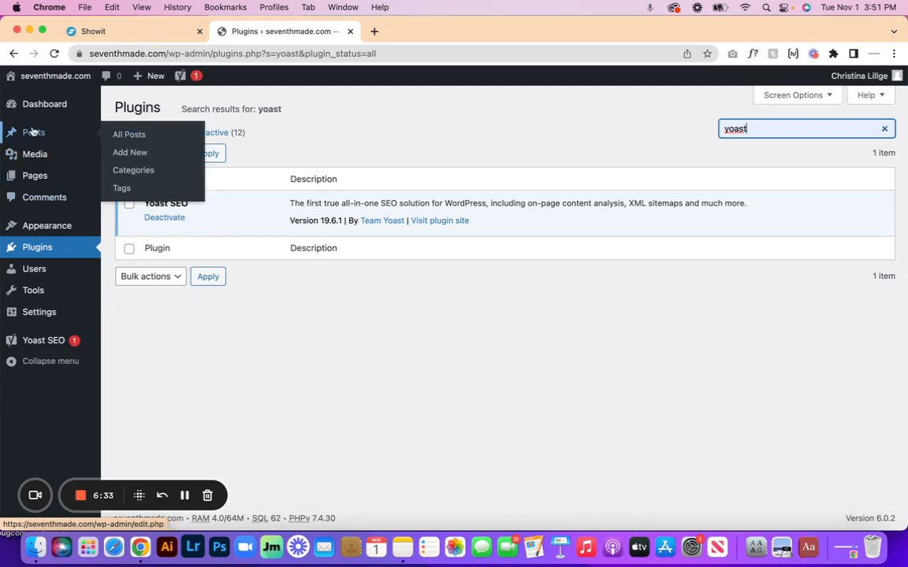
{"action": "left_click", "coordinate": [138, 171]}
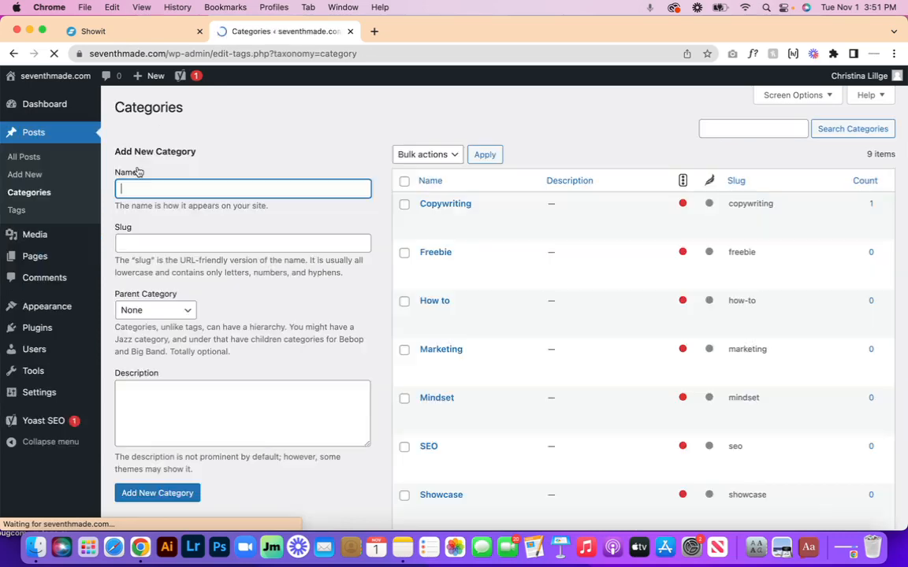
{"action": "left_click", "coordinate": [142, 30]}
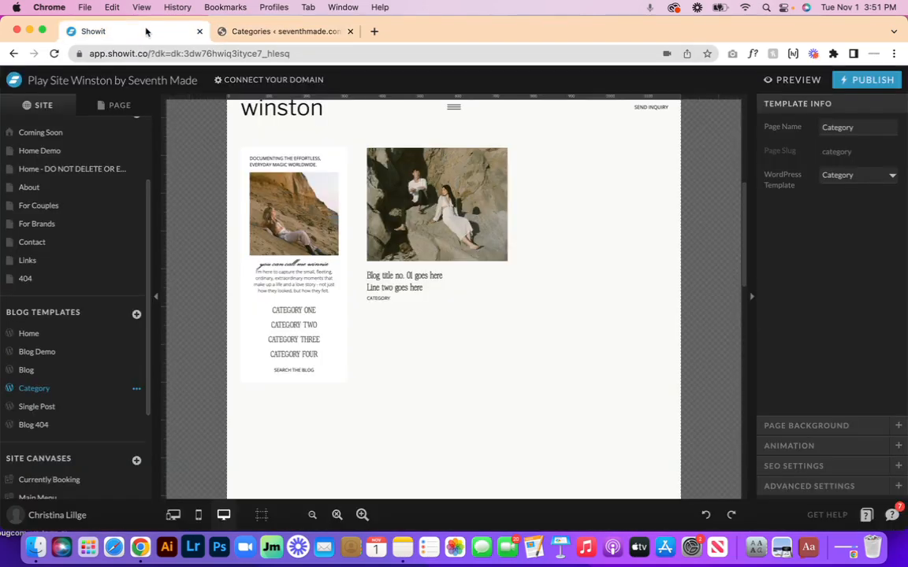
{"action": "left_click", "coordinate": [32, 336]}
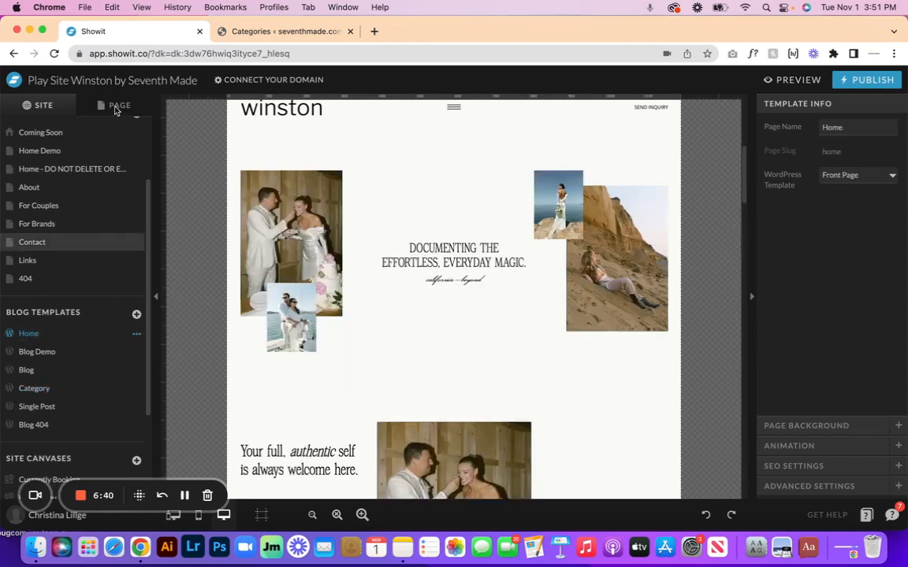
{"action": "left_click", "coordinate": [111, 107]}
{"action": "left_click", "coordinate": [58, 229]}
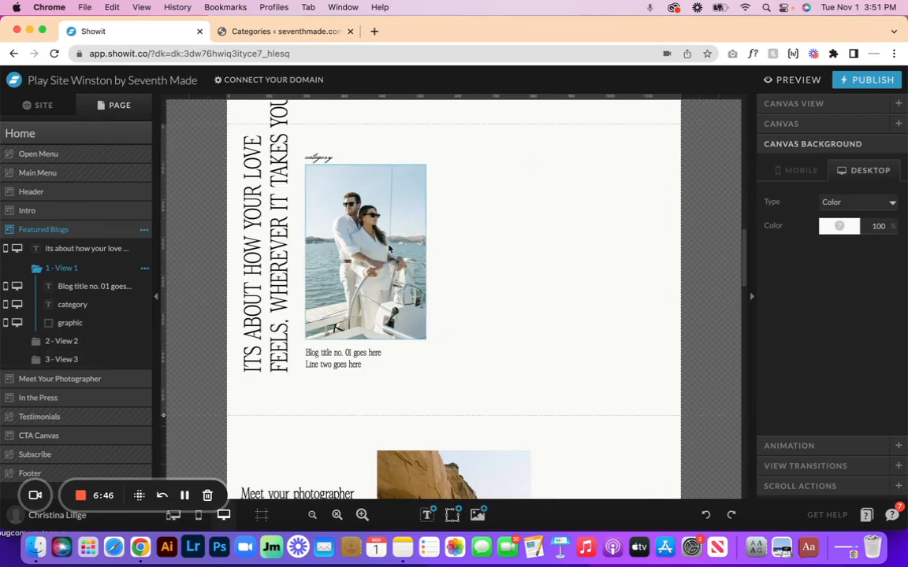
In WordPress, add a new post category named Featured with the slug featured.
{"action": "left_click", "coordinate": [285, 33]}
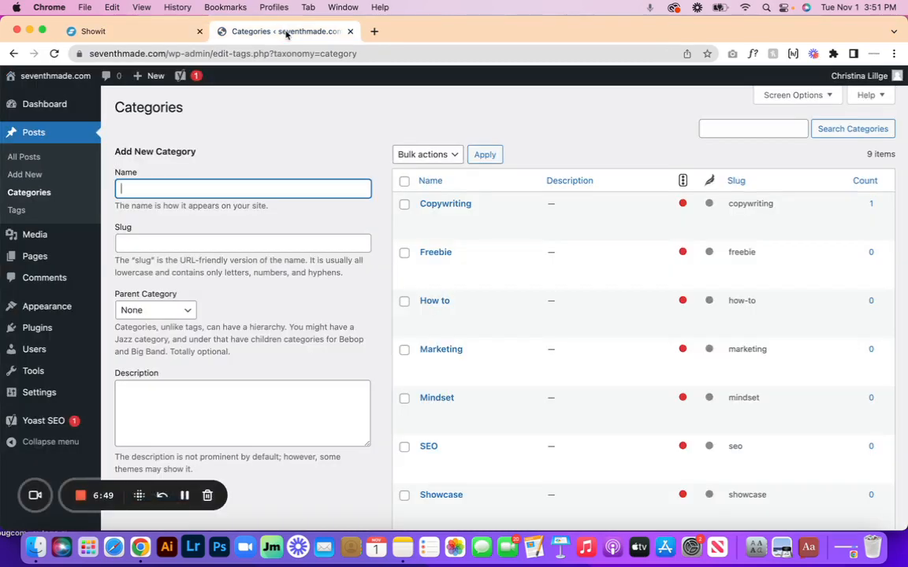
{"action": "type", "text": "Featu"}
{"action": "left_click", "coordinate": [174, 242]}
{"action": "type", "text": "featured"}
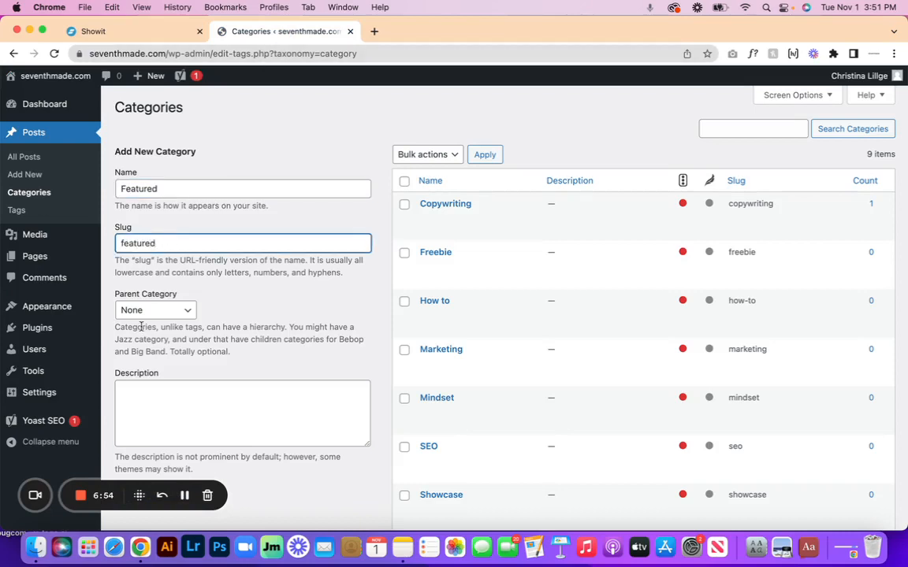
{"action": "scroll", "coordinate": [141, 327], "scroll_direction": "down", "scroll_amount": 2}
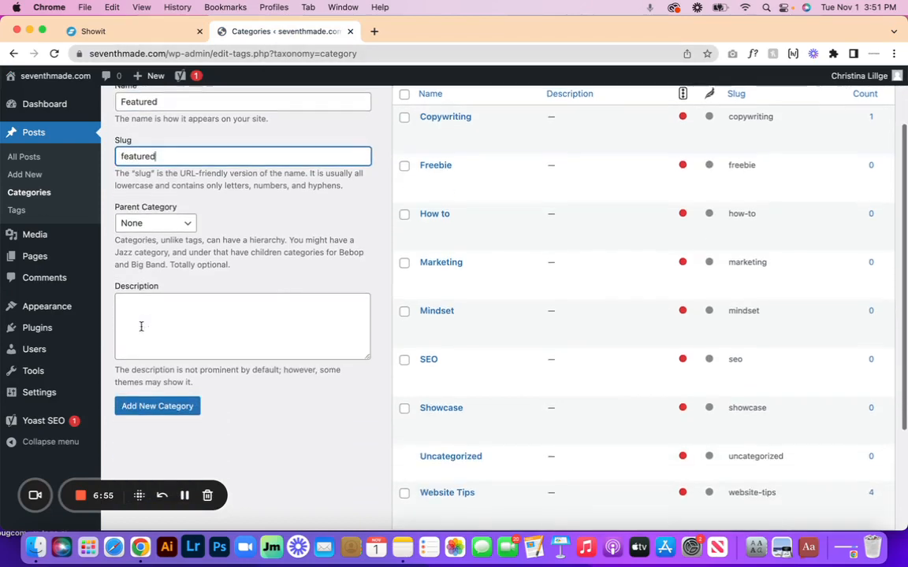
{"action": "left_click", "coordinate": [146, 405]}
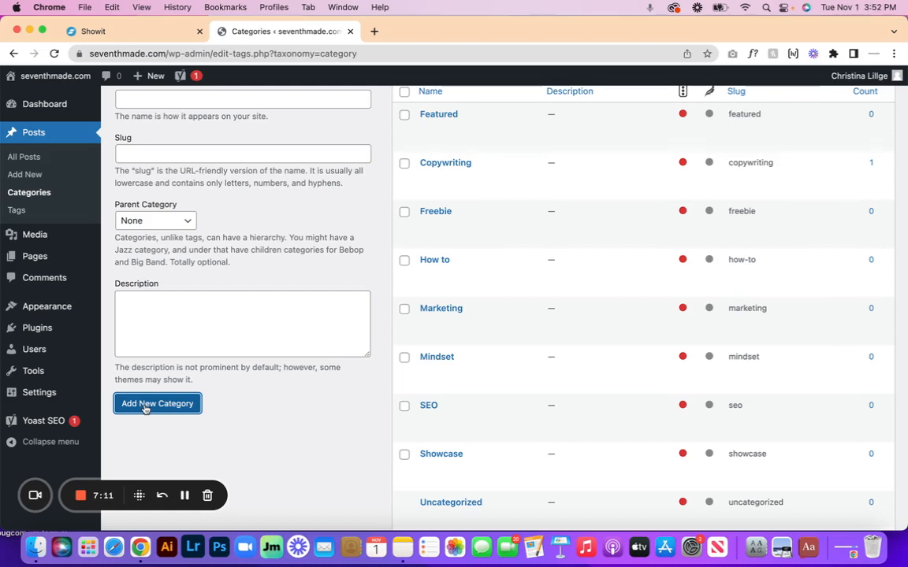
Switch to Showit, open the Blog template's Blog Categories site canvas for editing and select the category one text.
{"action": "left_click", "coordinate": [135, 30]}
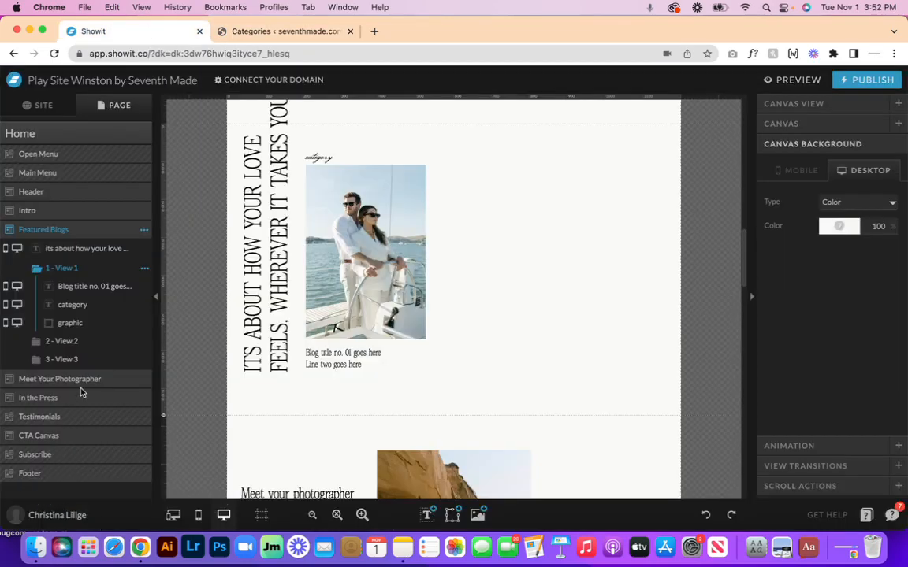
{"action": "left_click", "coordinate": [44, 105]}
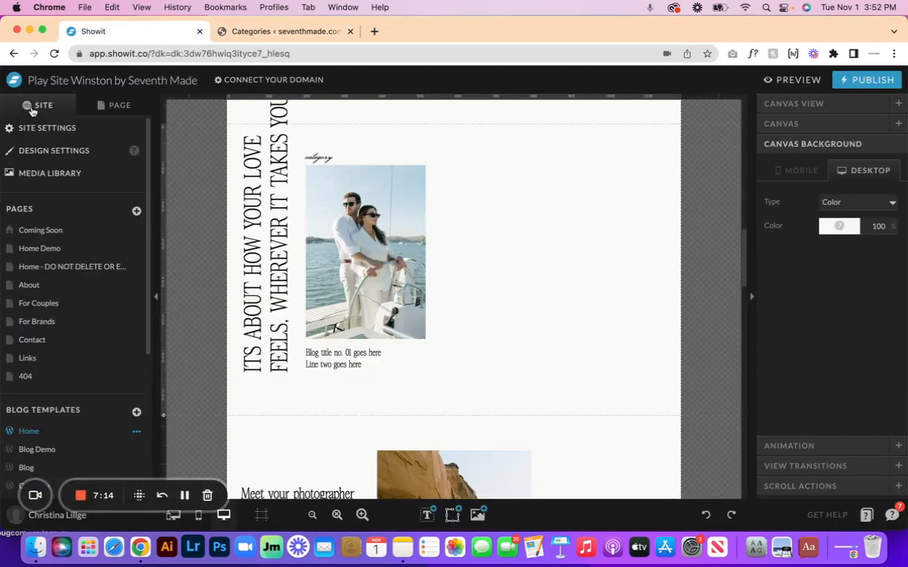
{"action": "scroll", "coordinate": [39, 423], "scroll_direction": "down", "scroll_amount": 2}
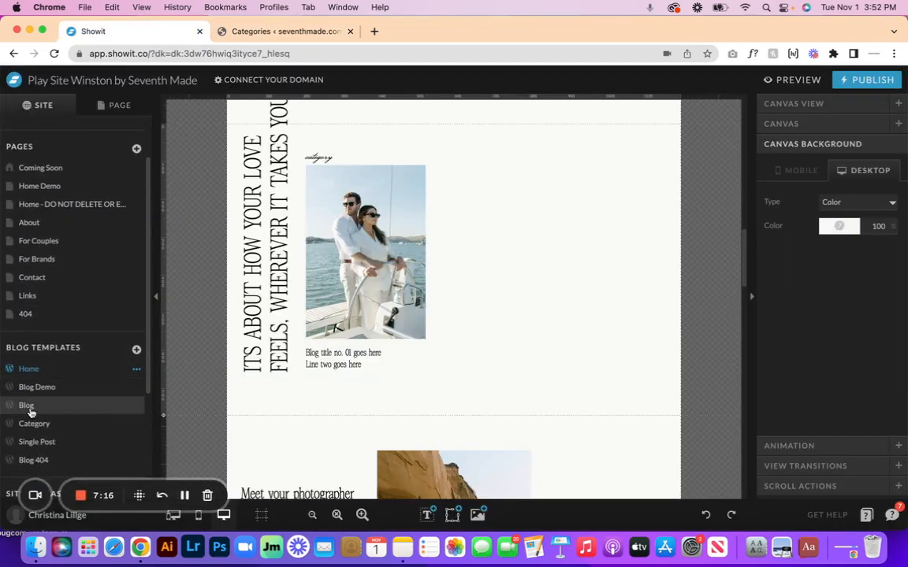
{"action": "left_click", "coordinate": [29, 368]}
{"action": "left_click", "coordinate": [28, 406]}
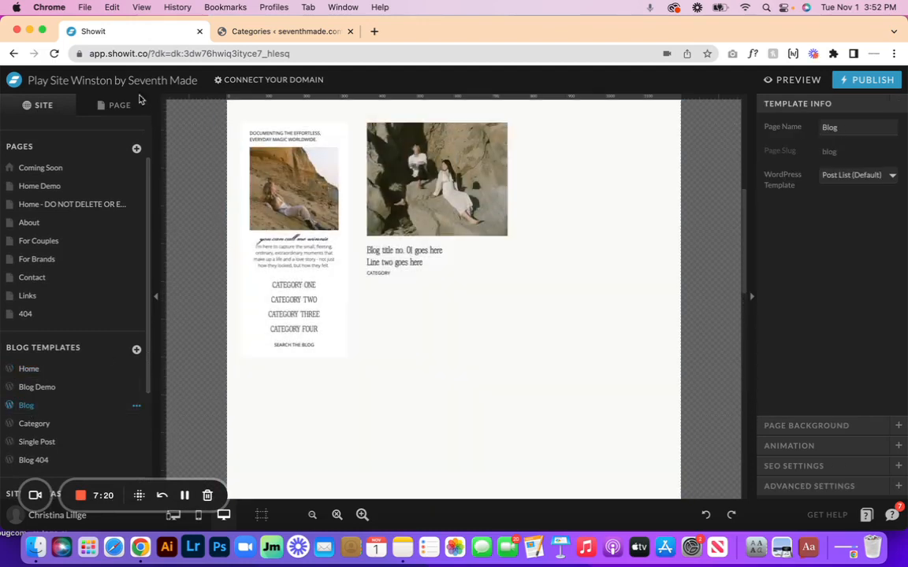
{"action": "left_click", "coordinate": [119, 105]}
{"action": "left_click", "coordinate": [63, 193]}
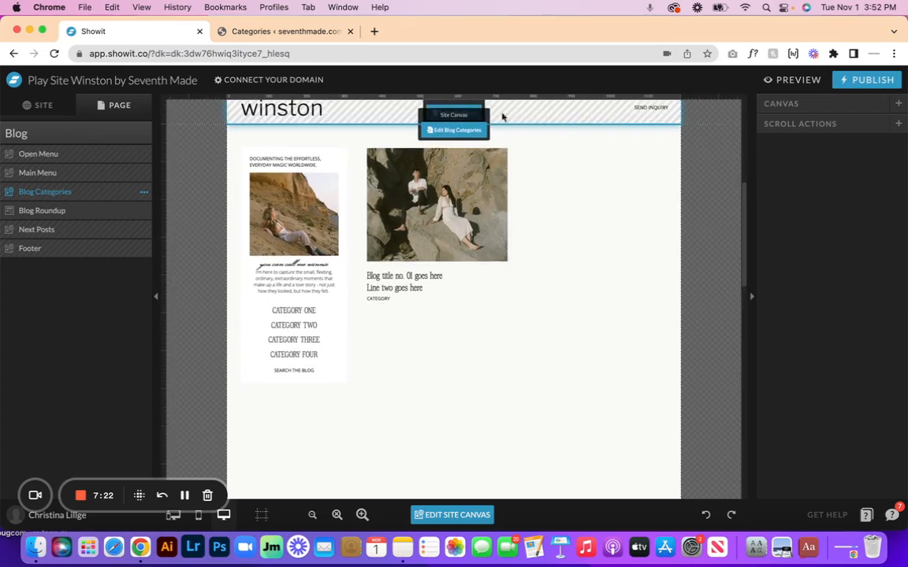
{"action": "double_click", "coordinate": [451, 128]}
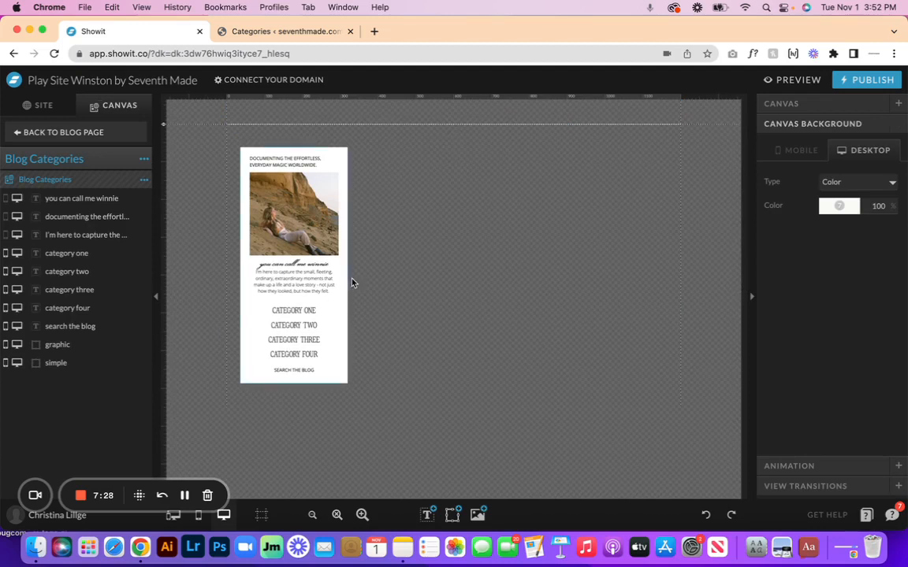
{"action": "left_click", "coordinate": [293, 310]}
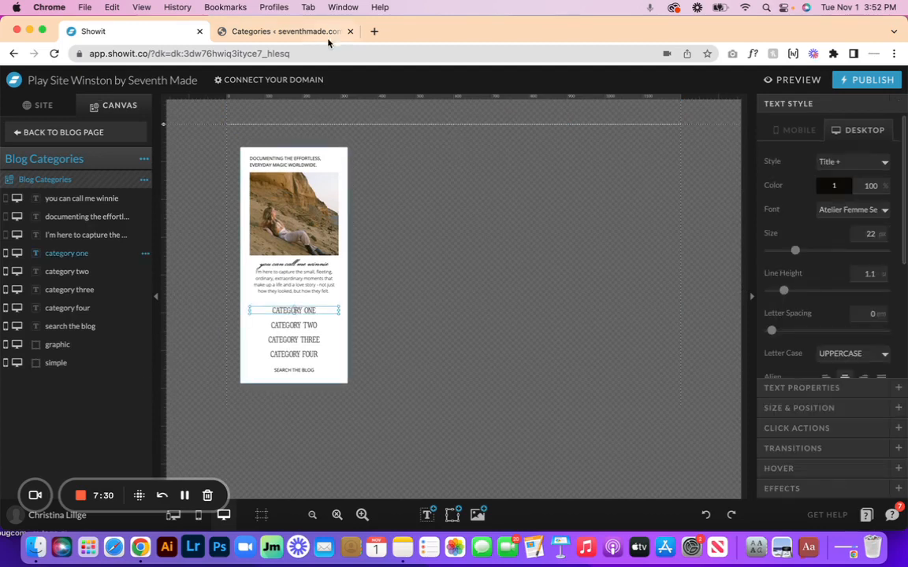
In WordPress, add a new post category named Weddings with the slug weddings.
{"action": "left_click", "coordinate": [267, 32]}
{"action": "left_click", "coordinate": [192, 100]}
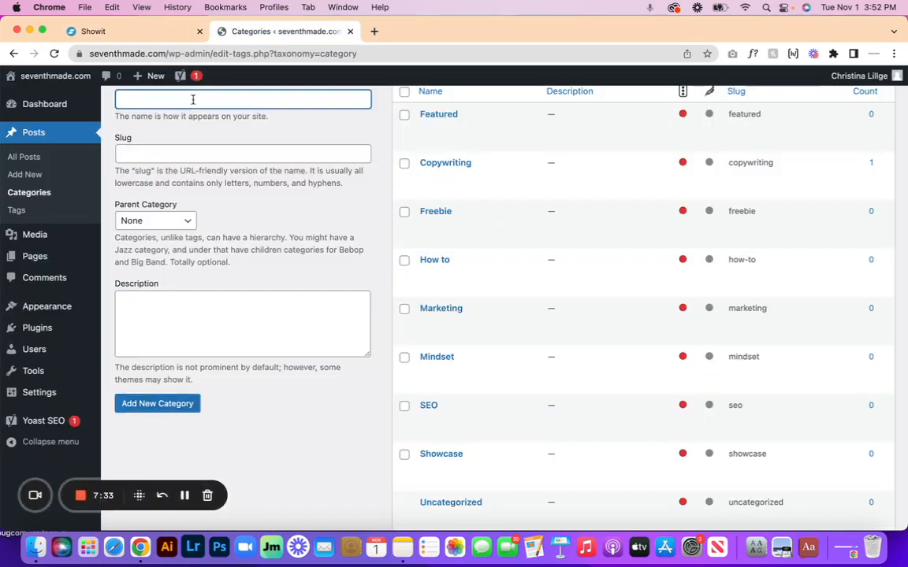
{"action": "type", "text": "Weddings"}
{"action": "left_click", "coordinate": [143, 153]}
{"action": "type", "text": "weddins"}
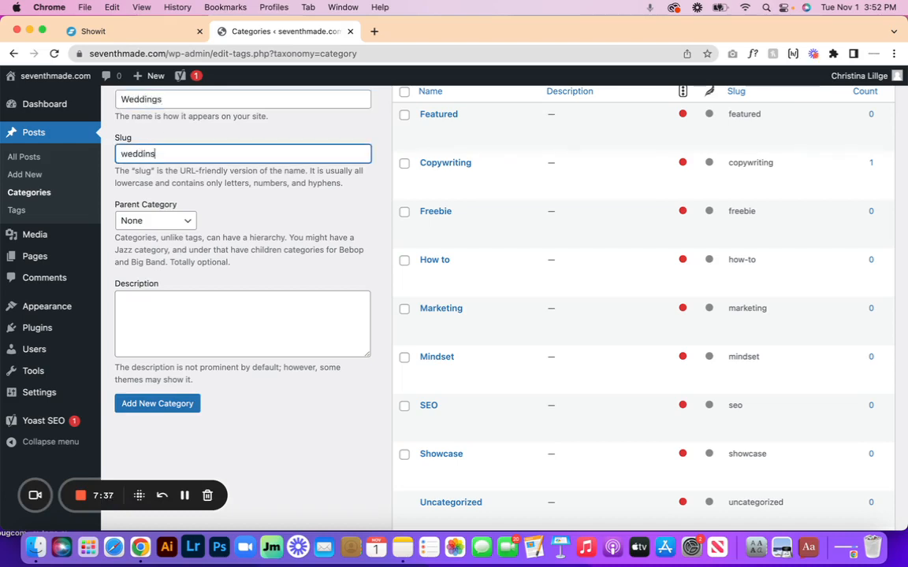
{"action": "key", "text": "BackSpace"}
{"action": "type", "text": "ggs"}
{"action": "left_click", "coordinate": [157, 405]}
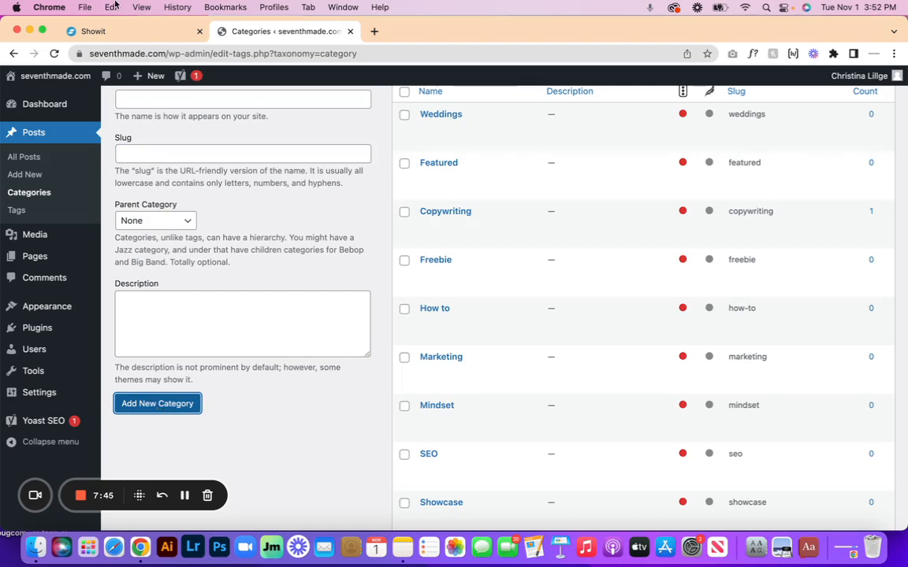
Switch to Showit and replace the category one text on the Blog Categories canvas with Weddings.
{"action": "left_click", "coordinate": [127, 28]}
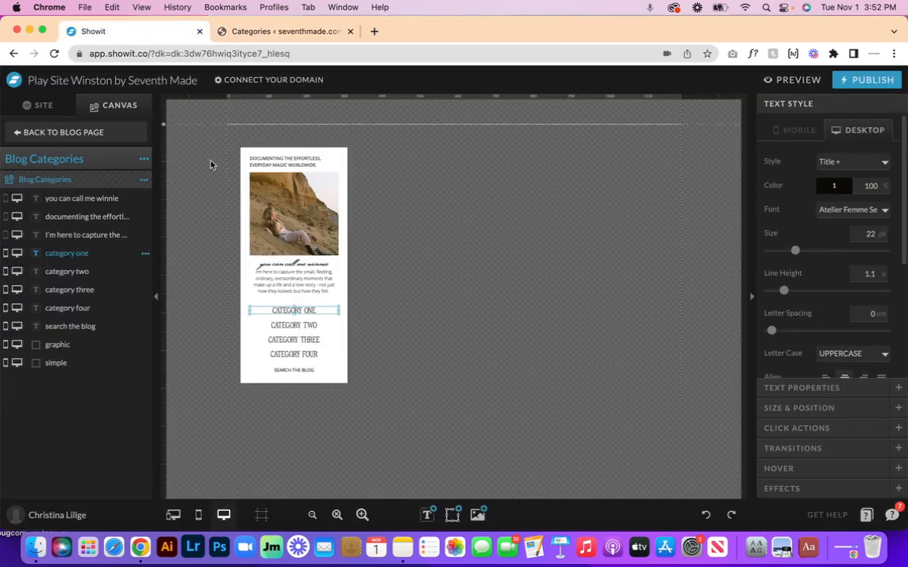
{"action": "double_click", "coordinate": [296, 312]}
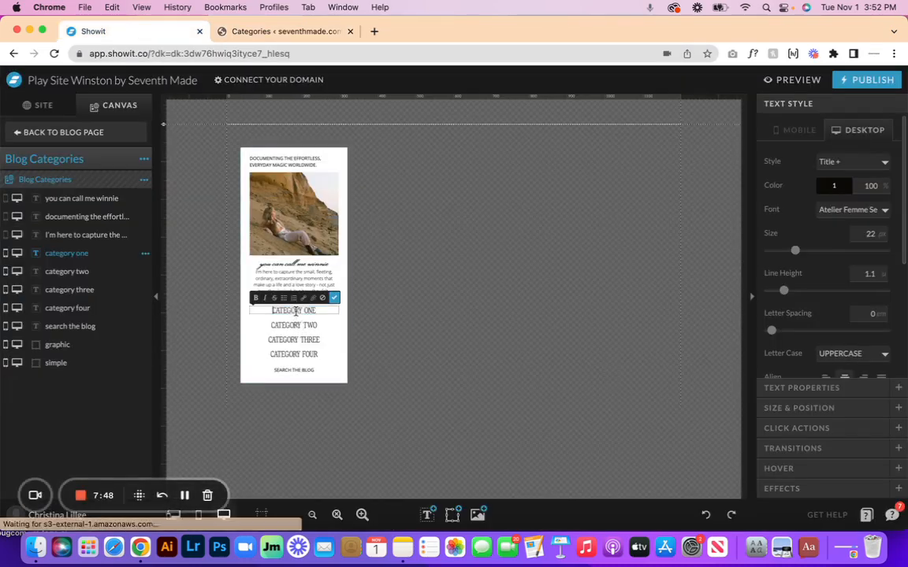
{"action": "type", "text": "W"}
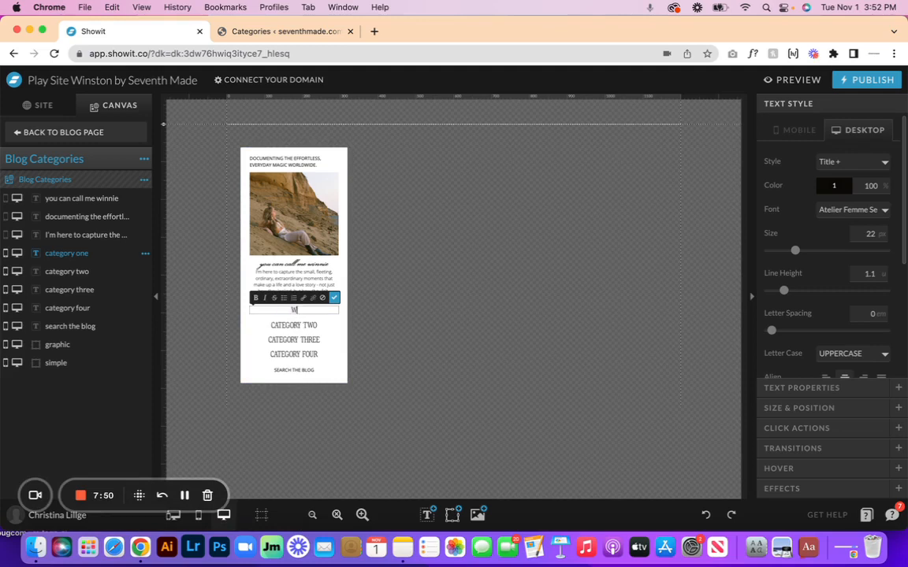
{"action": "type", "text": "EDDINGS"}
{"action": "left_click", "coordinate": [335, 299]}
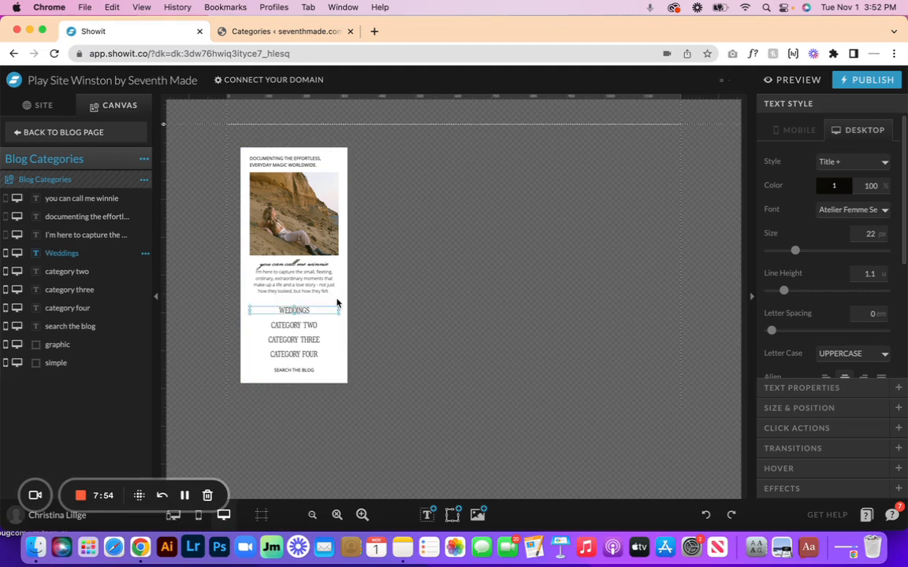
Set the Weddings text's link URL to /category/weddings.
{"action": "left_click", "coordinate": [796, 428]}
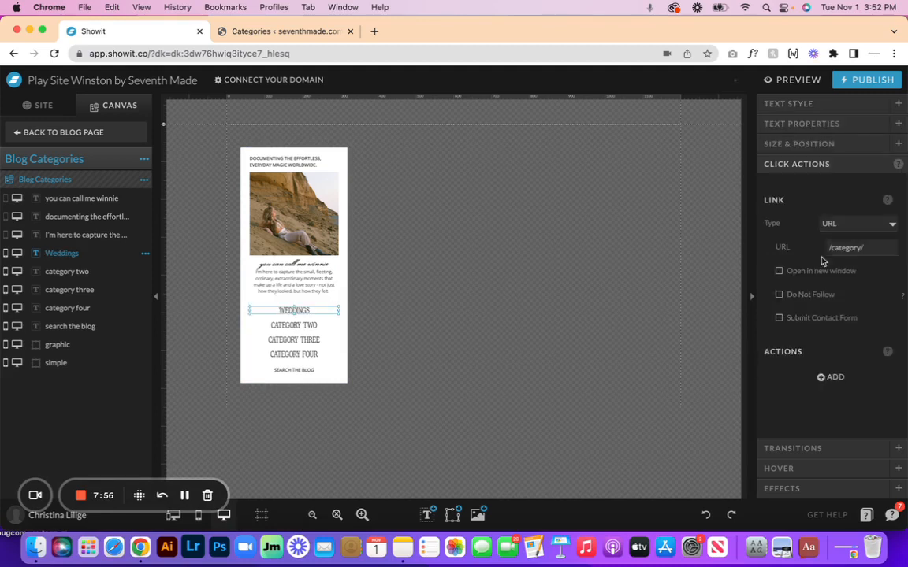
{"action": "left_click", "coordinate": [875, 248]}
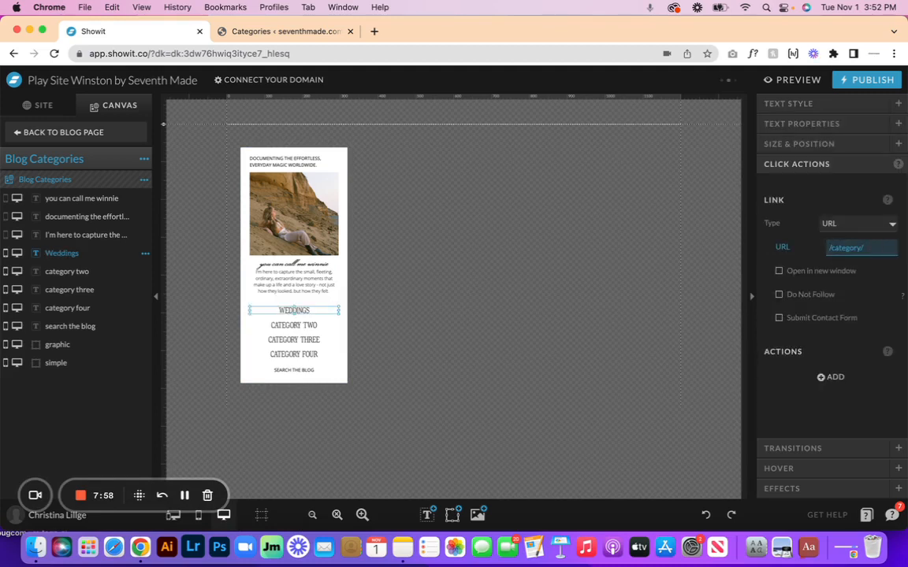
{"action": "type", "text": "weddings"}
{"action": "left_click", "coordinate": [834, 183]}
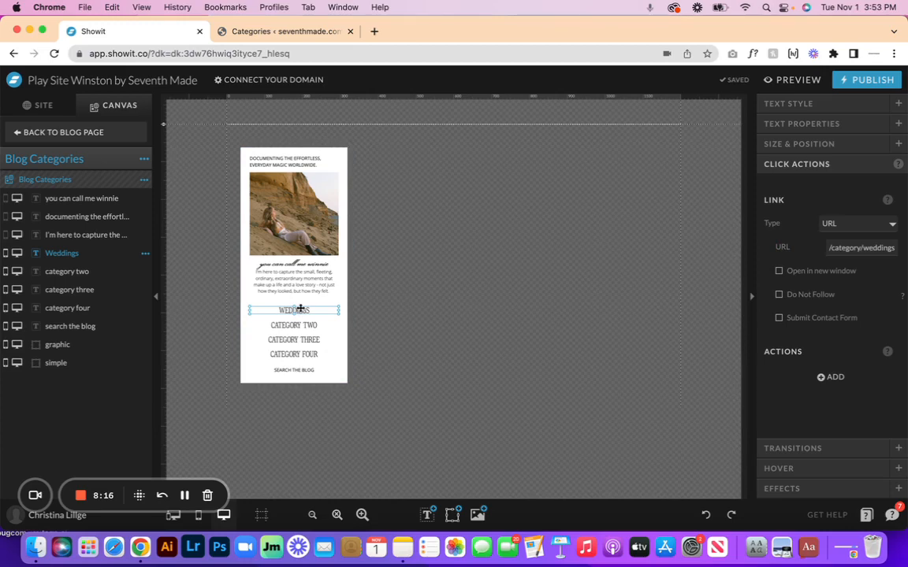
In WordPress, add a new post category named Mentor Sessions with the slug mentor-sessions.
{"action": "left_click", "coordinate": [253, 33]}
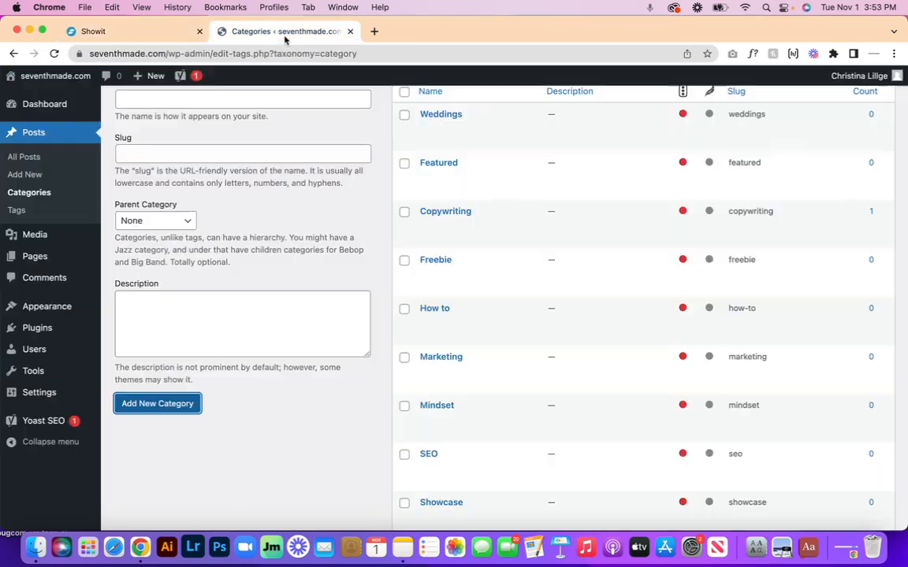
{"action": "left_click", "coordinate": [240, 97]}
{"action": "type", "text": "Menot"}
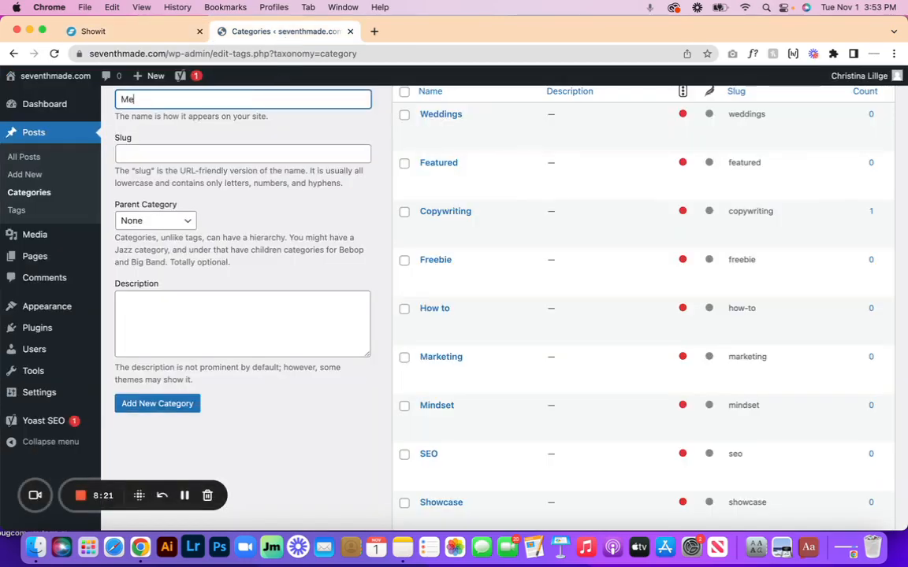
{"action": "key", "text": "BackSpace"}
{"action": "key", "text": "BackSpace"}
{"action": "type", "text": "tor Session"}
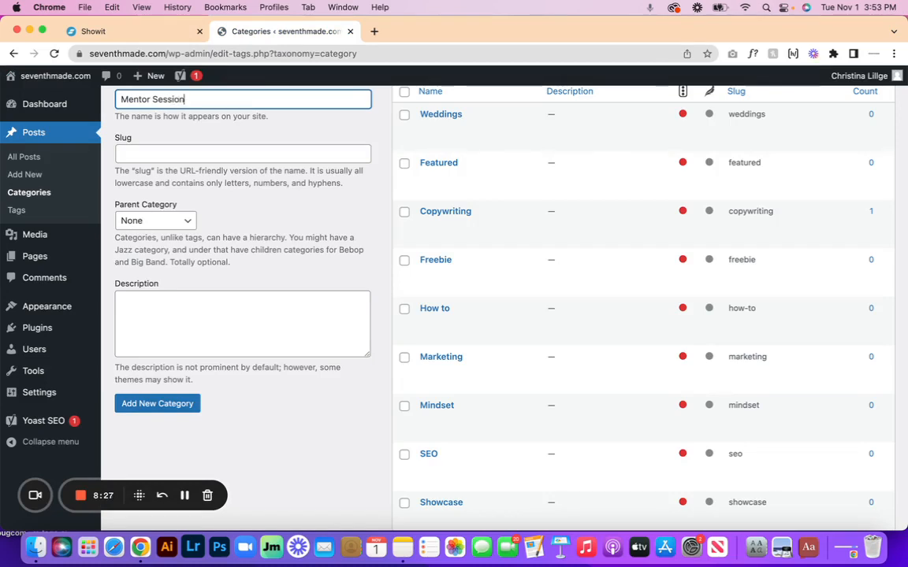
{"action": "type", "text": "s"}
{"action": "left_click", "coordinate": [195, 152]}
{"action": "type", "text": "m"}
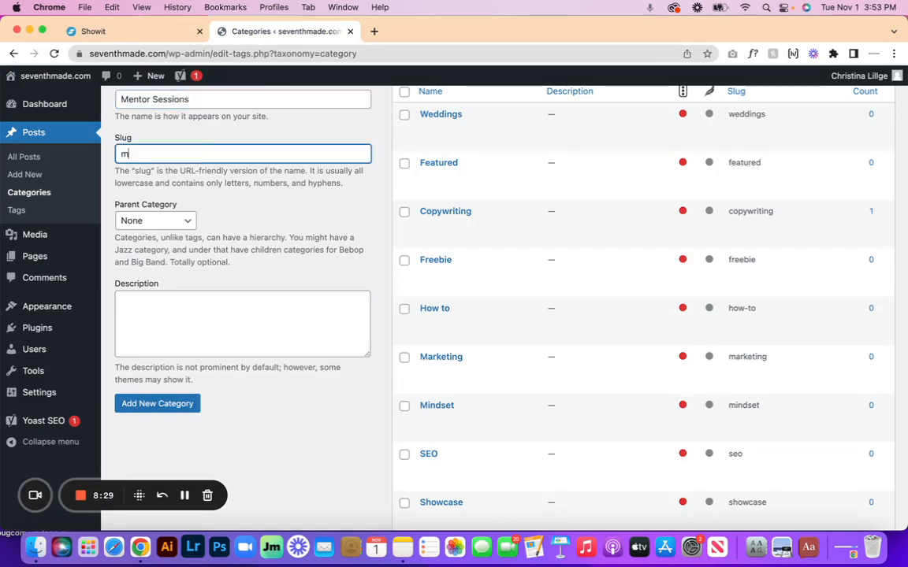
{"action": "type", "text": "entor-sessions"}
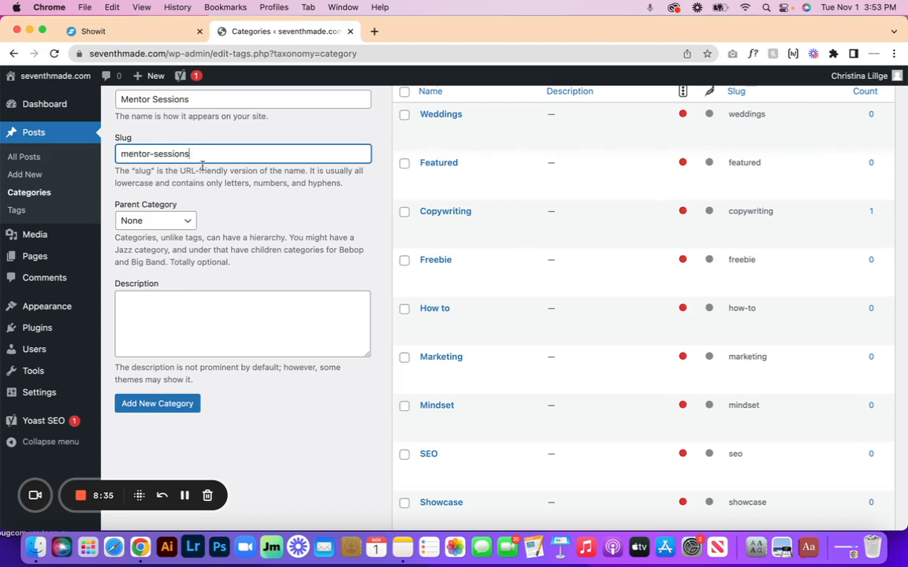
{"action": "left_click", "coordinate": [166, 405]}
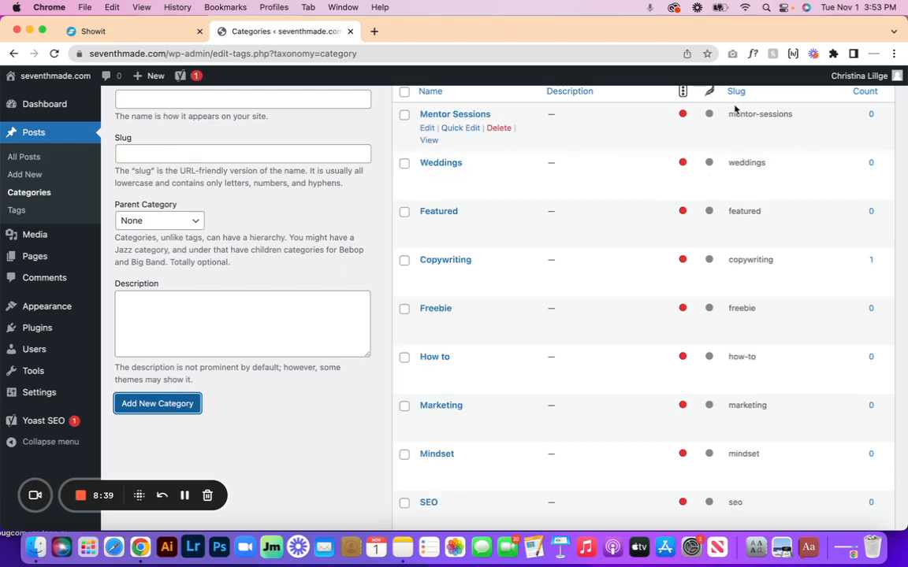
{"action": "scroll", "coordinate": [747, 134], "scroll_direction": "up", "scroll_amount": 1}
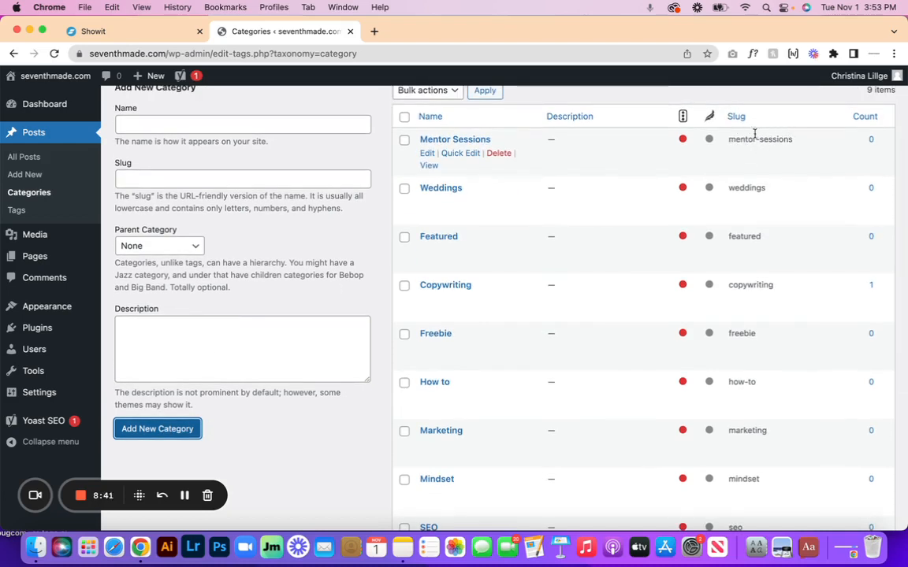
Switch to Showit and replace the category two text on the Blog Categories canvas with Mentor Sessions.
{"action": "left_click", "coordinate": [151, 32]}
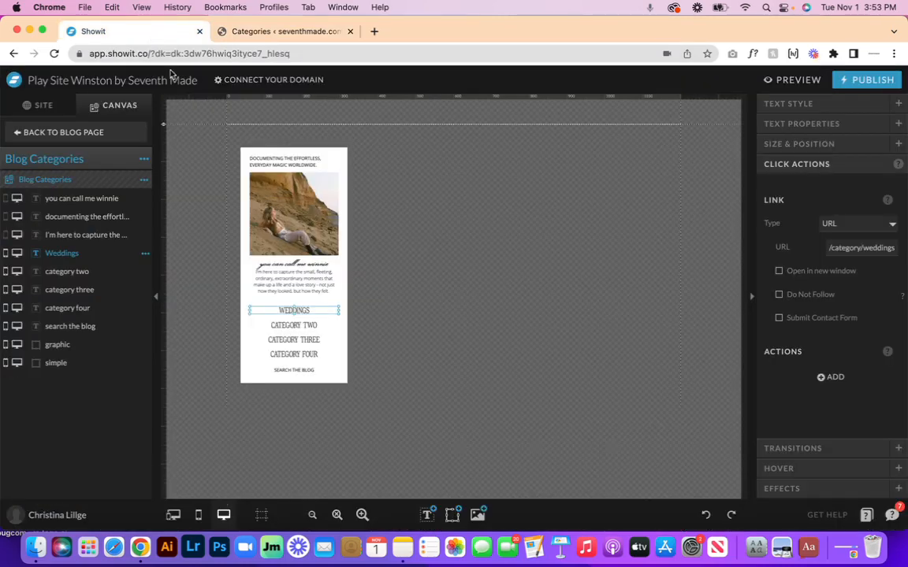
{"action": "left_click", "coordinate": [286, 325]}
{"action": "double_click", "coordinate": [287, 325]}
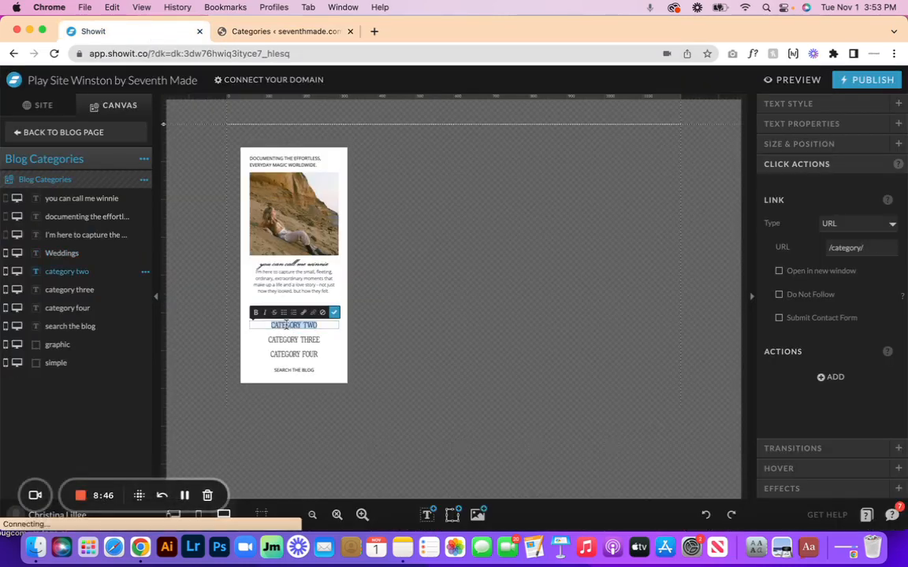
{"action": "type", "text": "MENU"}
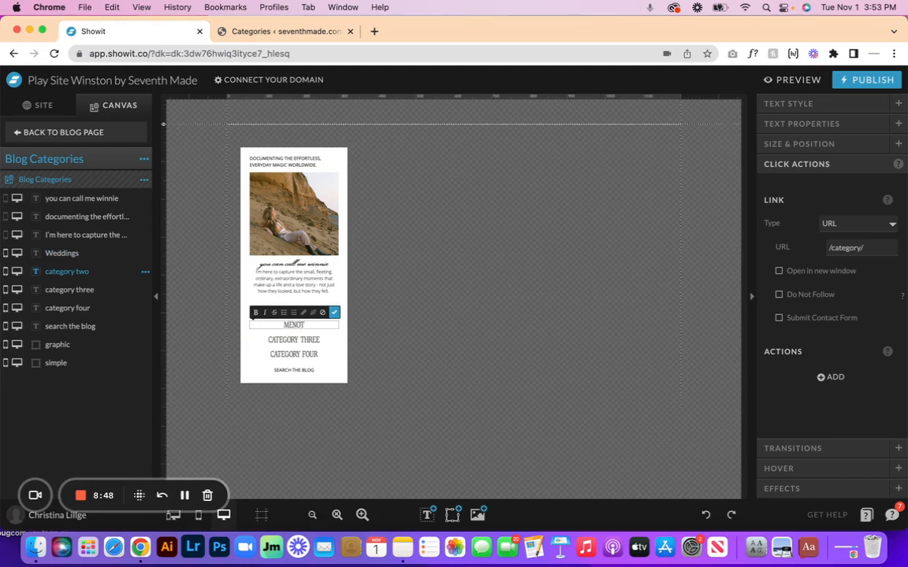
{"action": "type", "text": "R SESSIONS"}
{"action": "left_click", "coordinate": [334, 313]}
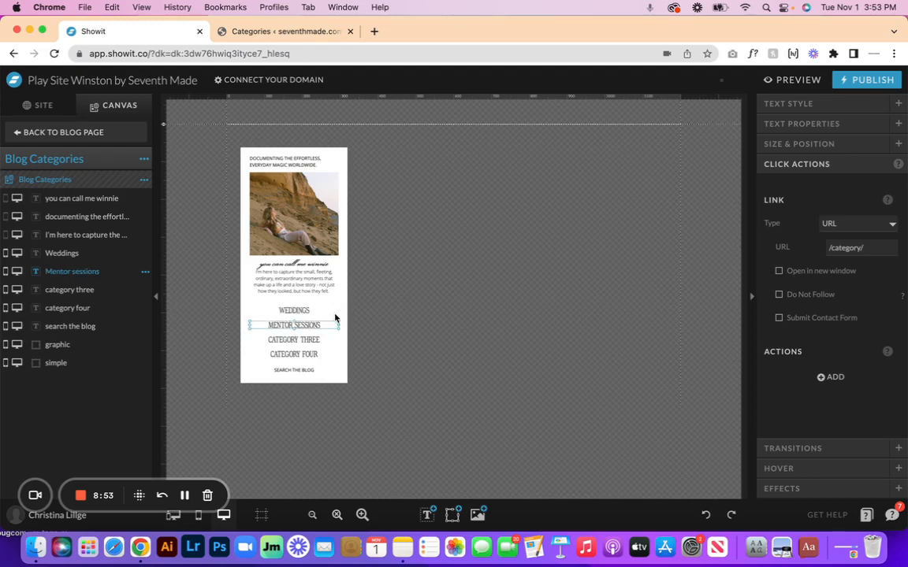
Set the Mentor Sessions text's link URL to /category/mentor-sessions.
{"action": "triple_click", "coordinate": [871, 250]}
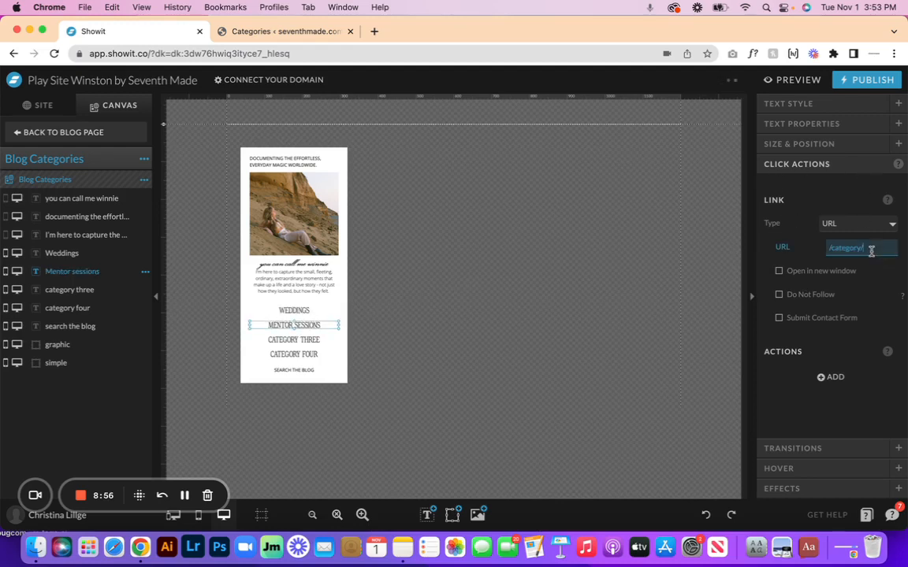
{"action": "type", "text": "mentor-sessions"}
{"action": "left_click", "coordinate": [845, 194]}
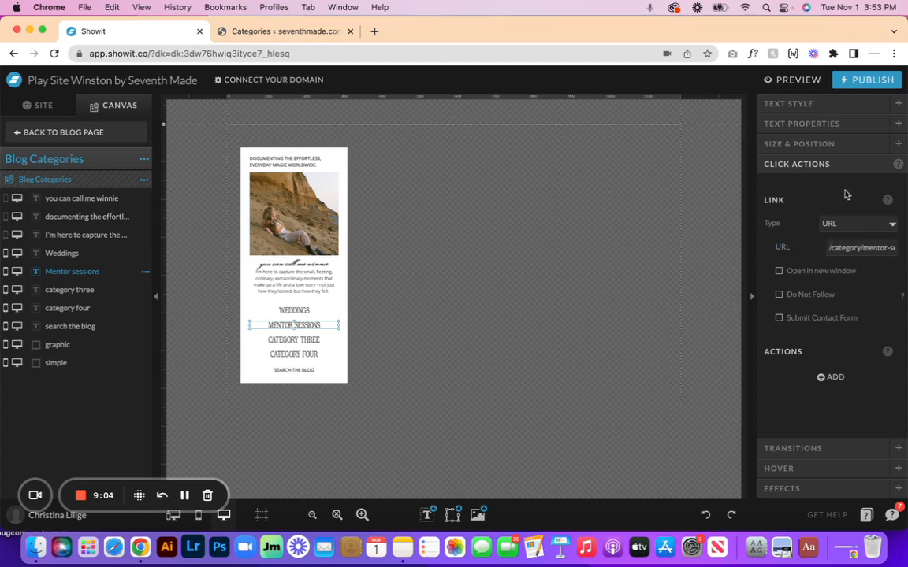
Check the Mentor Sessions slug in WordPress, and view the Blog Categories canvas in Showit with mobile and desktop side by side.
{"action": "left_click", "coordinate": [264, 31]}
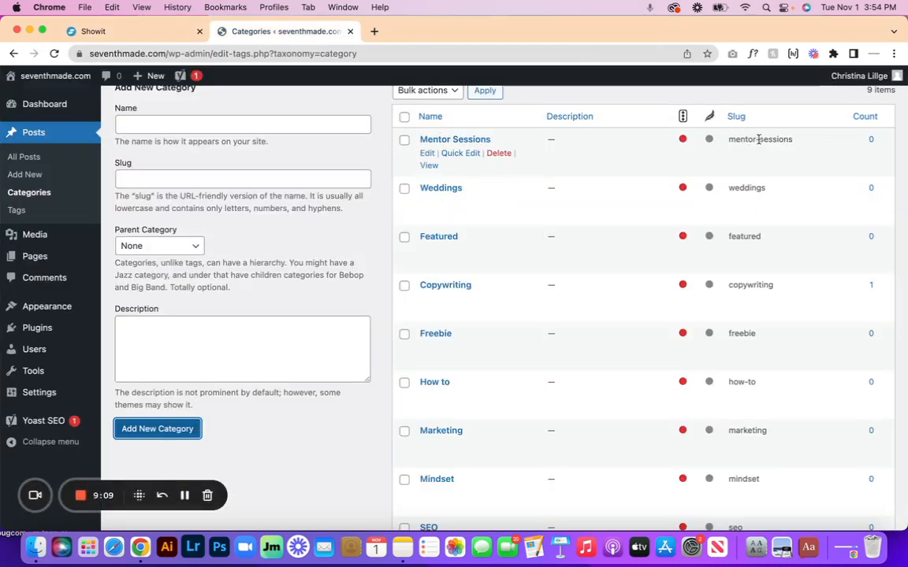
{"action": "left_click", "coordinate": [121, 30]}
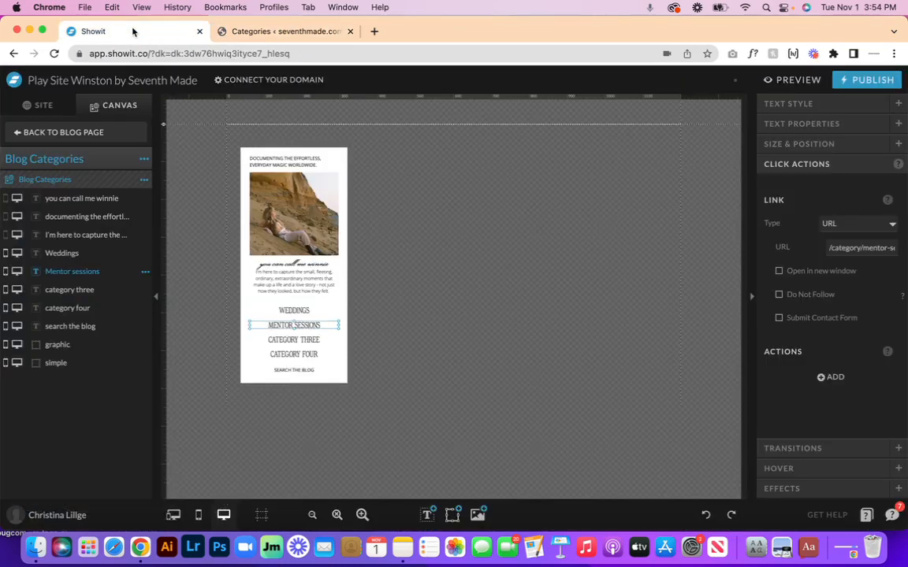
{"action": "left_click", "coordinate": [174, 515]}
{"action": "mouse_move", "coordinate": [268, 253]}
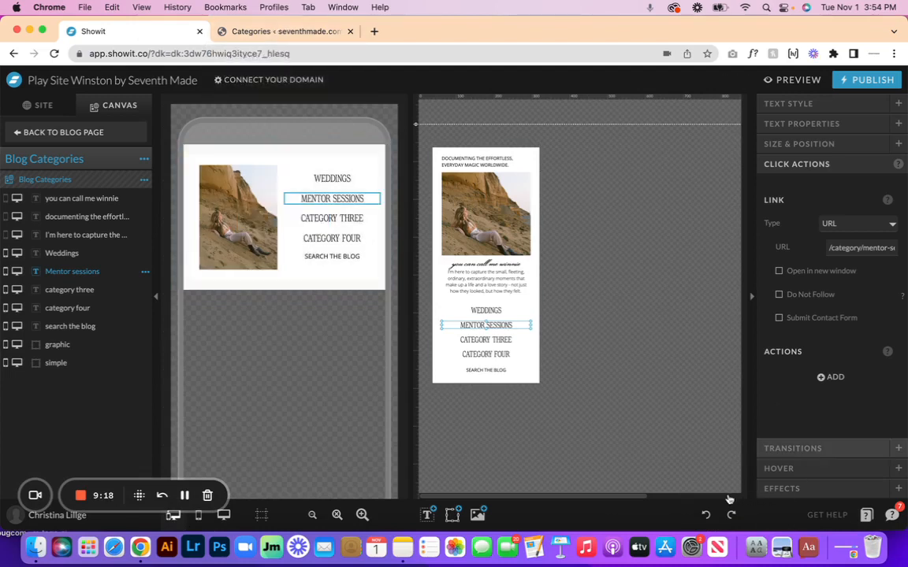
Undo the last four text and link changes made to the category one and category two labels.
{"action": "left_click", "coordinate": [706, 514]}
{"action": "left_click", "coordinate": [706, 514]}
{"action": "left_click", "coordinate": [707, 514]}
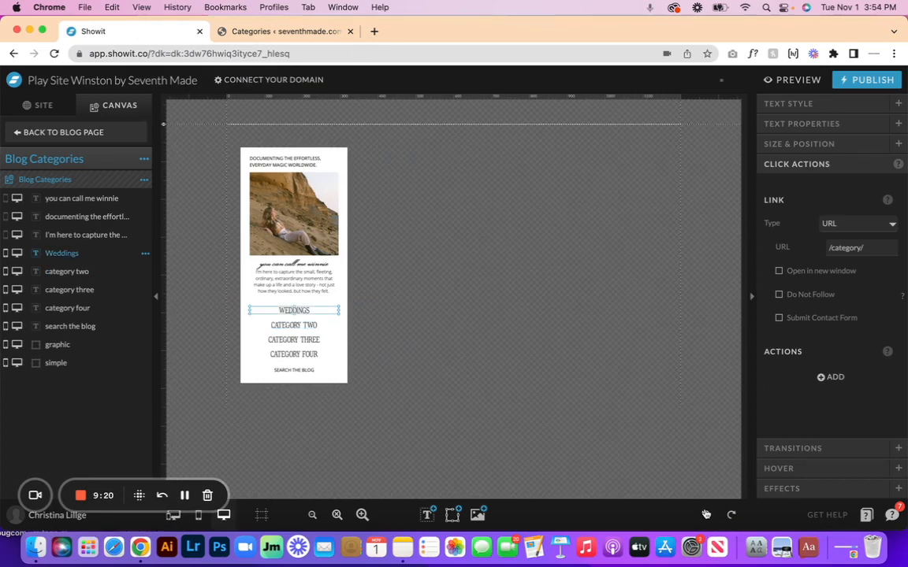
{"action": "left_click", "coordinate": [706, 515]}
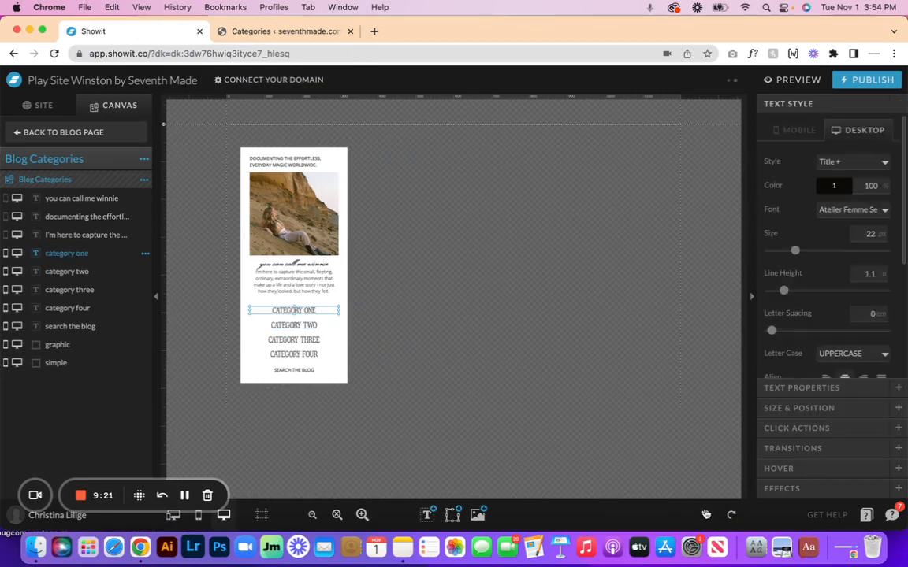
Return to the Blog page in Showit, switch to WordPress and start a new post.
{"action": "left_click", "coordinate": [83, 137]}
{"action": "left_click", "coordinate": [238, 31]}
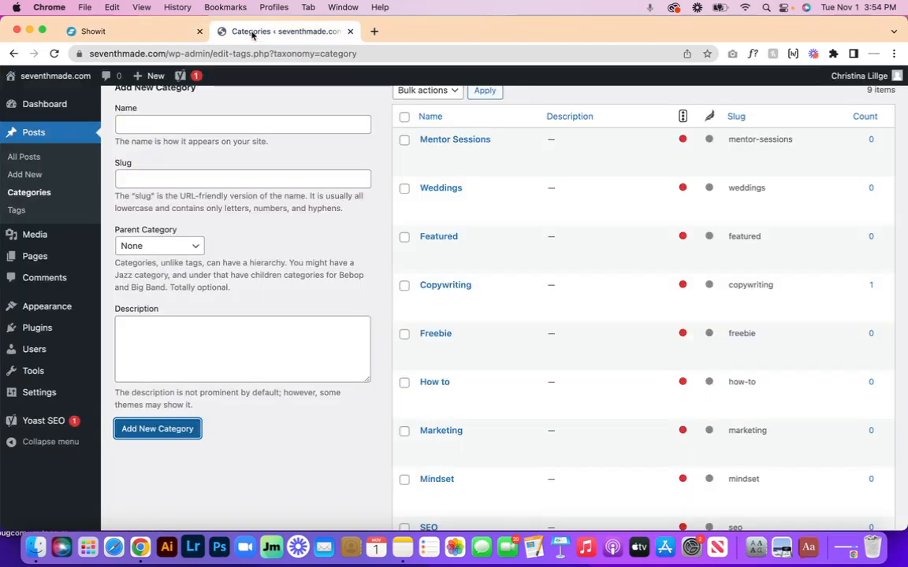
{"action": "scroll", "coordinate": [256, 340], "scroll_direction": "up", "scroll_amount": 2}
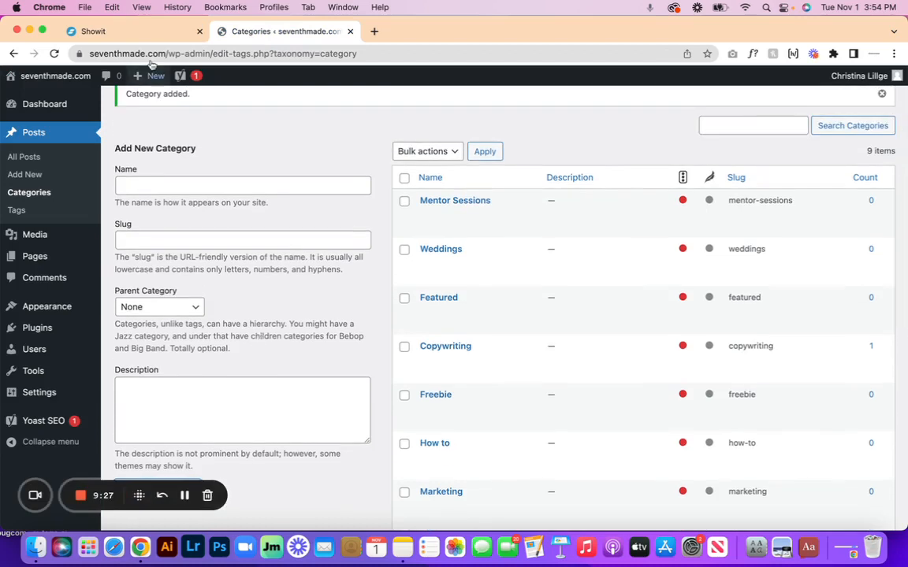
{"action": "left_click", "coordinate": [35, 175]}
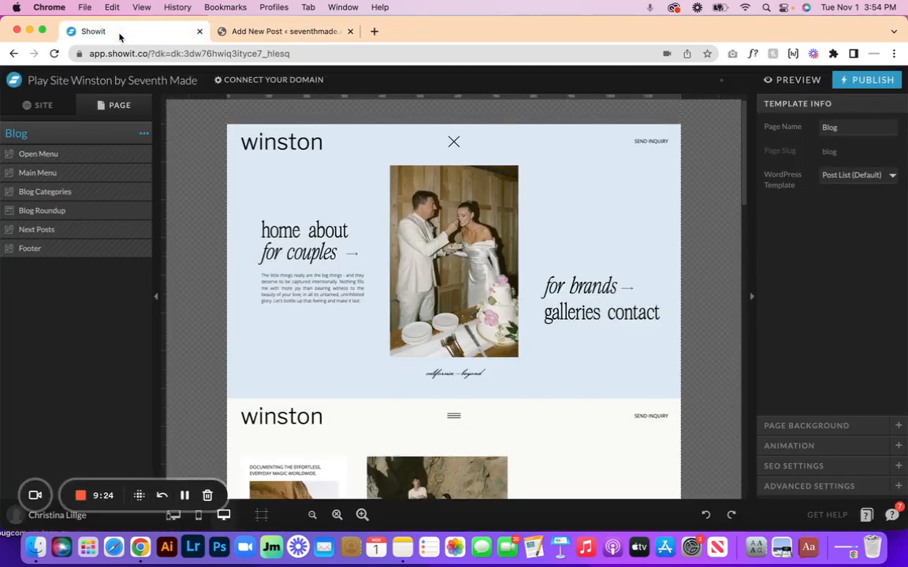
Copy the placeholder title from Showit's Blog Roundup canvas into the new WordPress post as "Blog title no. 01 goes here Line two goes here".
{"action": "left_click", "coordinate": [119, 34]}
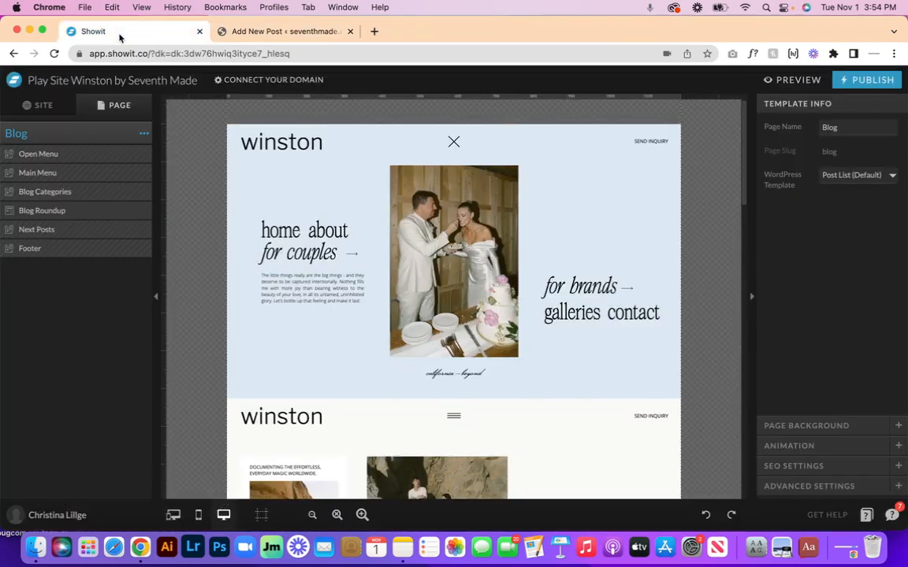
{"action": "scroll", "coordinate": [357, 397], "scroll_direction": "down", "scroll_amount": 5}
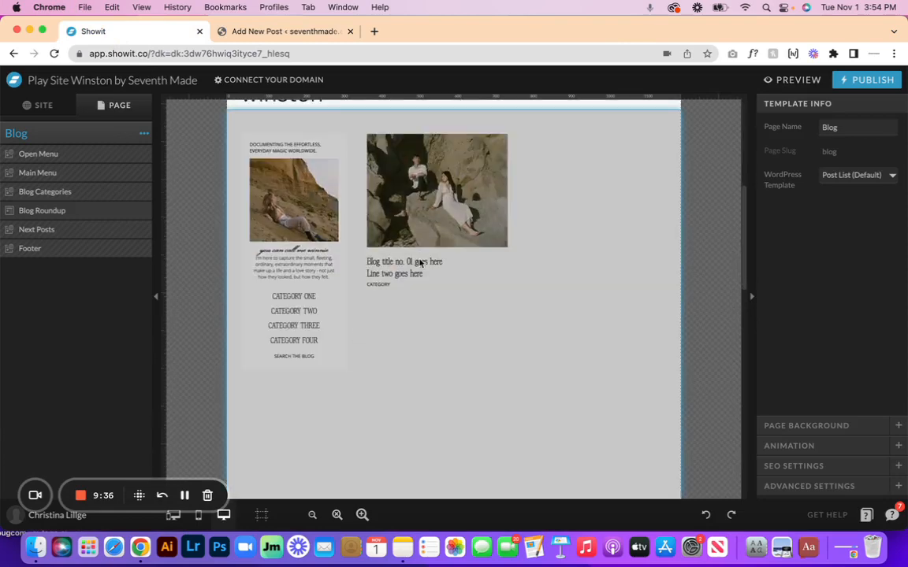
{"action": "left_click", "coordinate": [419, 263]}
{"action": "left_click", "coordinate": [418, 264]}
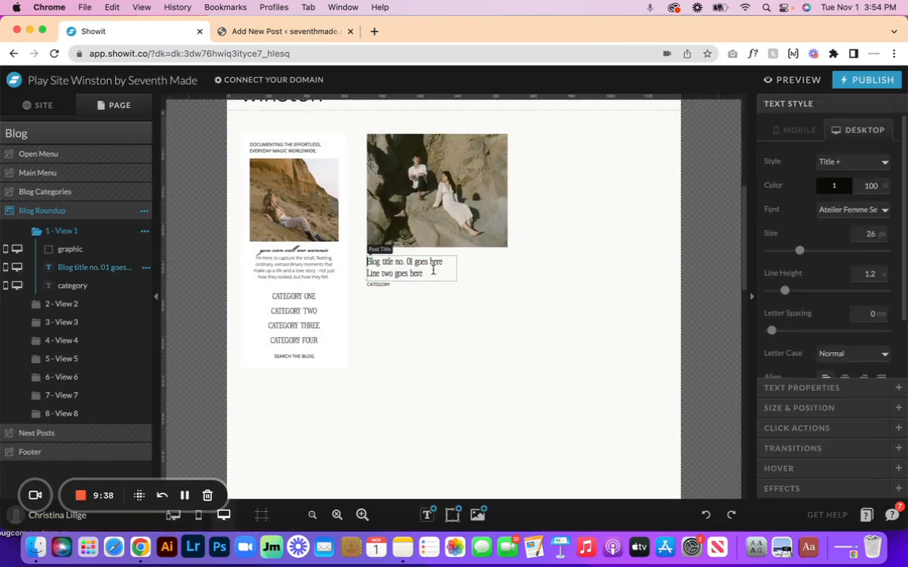
{"action": "left_click_drag", "start_coordinate": [433, 270], "coordinate": [352, 265]}
{"action": "key", "text": "super+c"}
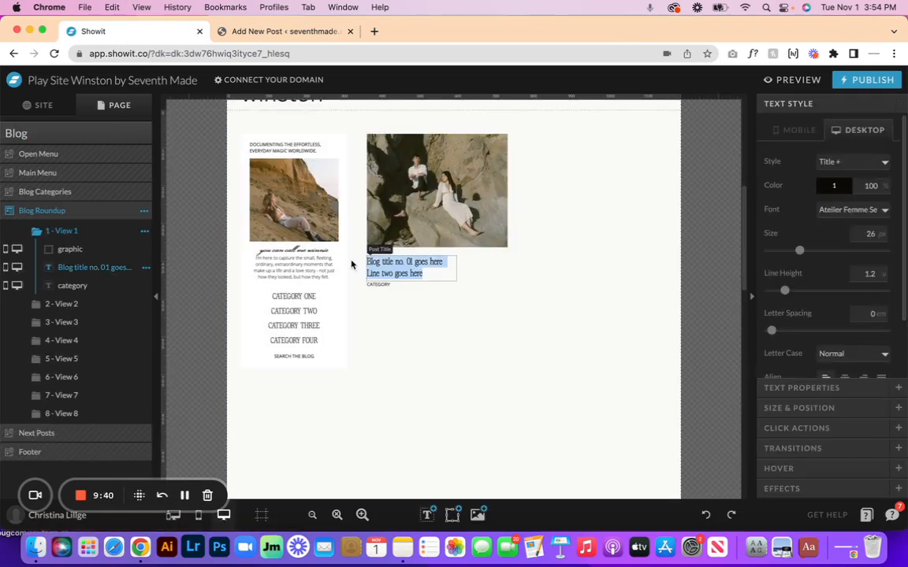
{"action": "left_click", "coordinate": [281, 32]}
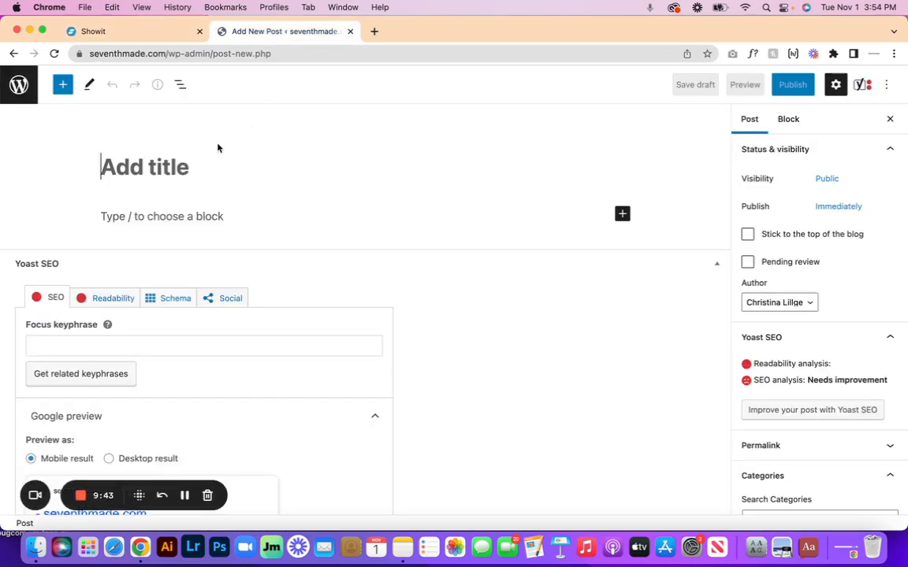
{"action": "key", "text": "super+v"}
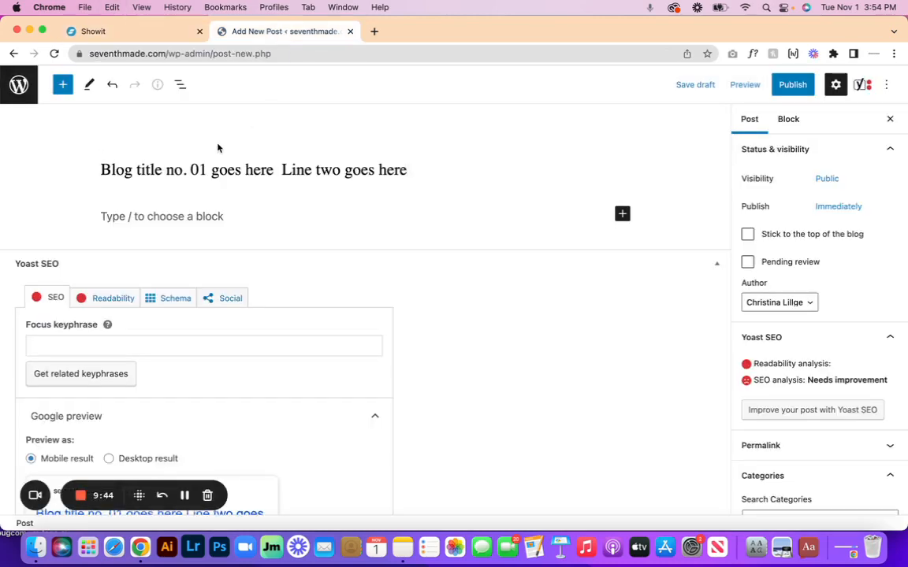
Write "Start typing your blog post." as the post's first paragraph.
{"action": "left_click", "coordinate": [294, 213]}
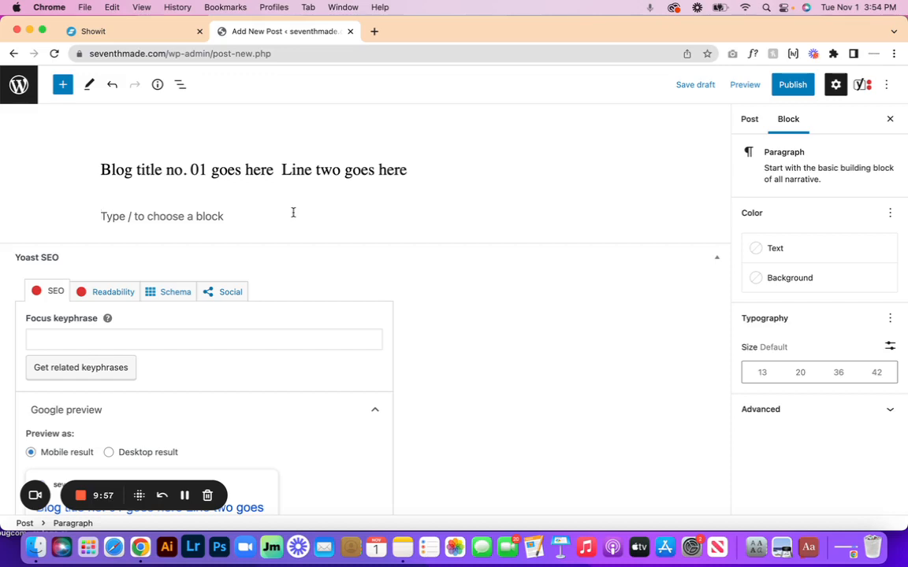
{"action": "type", "text": "Start"}
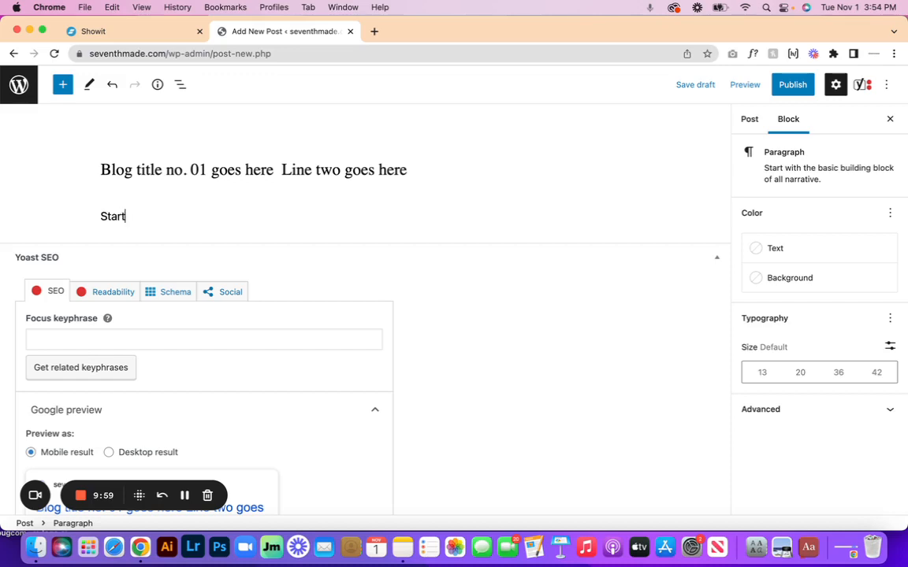
{"action": "type", "text": " typing y"}
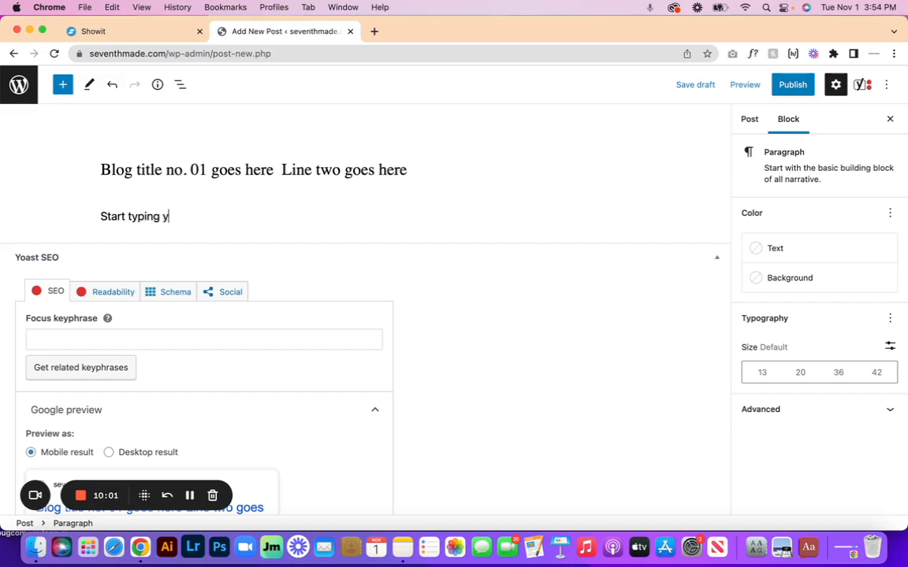
{"action": "type", "text": "our blogg p"}
{"action": "key", "text": "BackSpace"}
{"action": "key", "text": "BackSpace"}
{"action": "key", "text": "BackSpace"}
{"action": "type", "text": "post."}
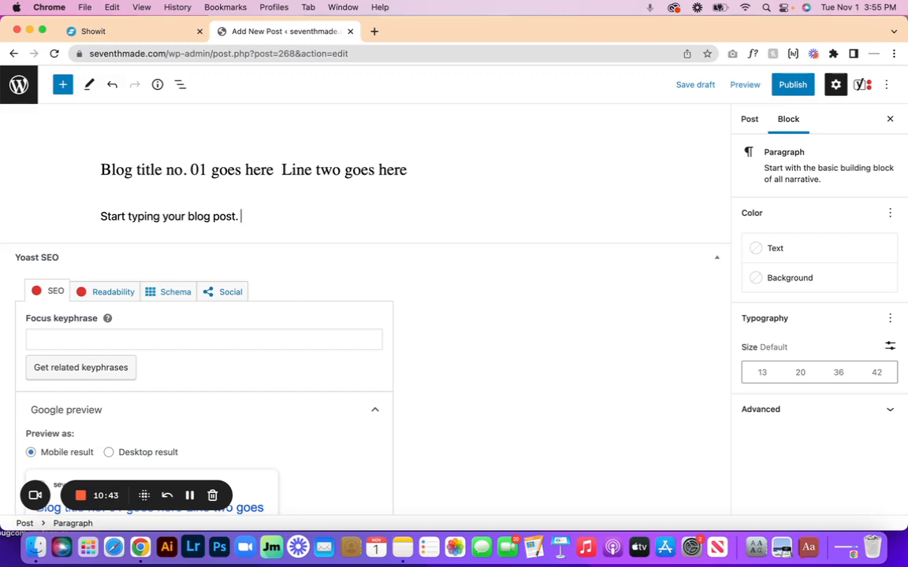
Add a Gallery block below the paragraph and look at its file upload option without choosing a file.
{"action": "key", "text": "Return"}
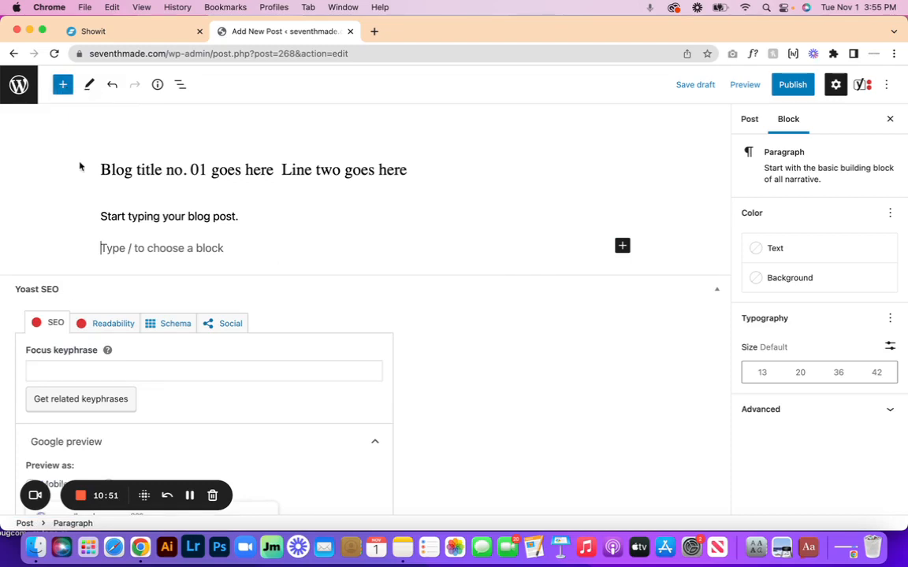
{"action": "left_click", "coordinate": [622, 248]}
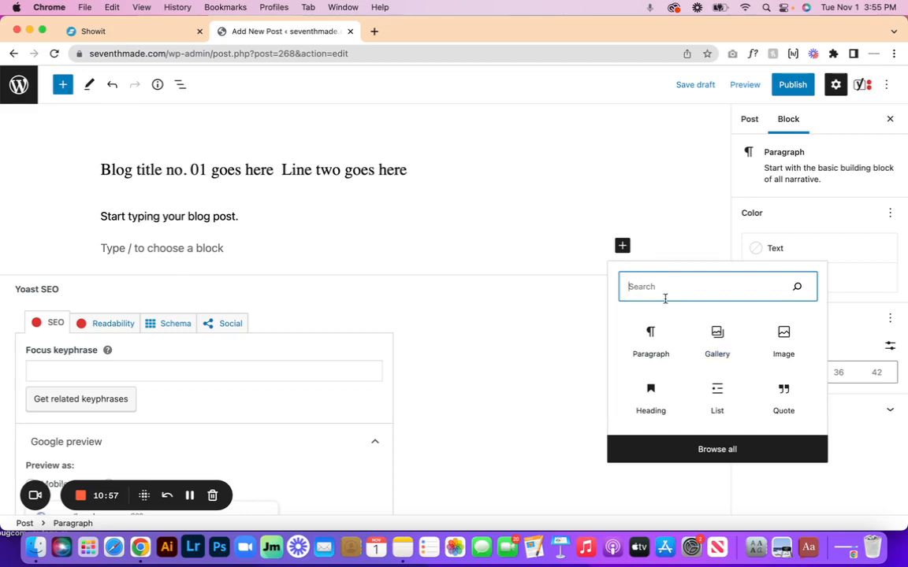
{"action": "left_click", "coordinate": [717, 335]}
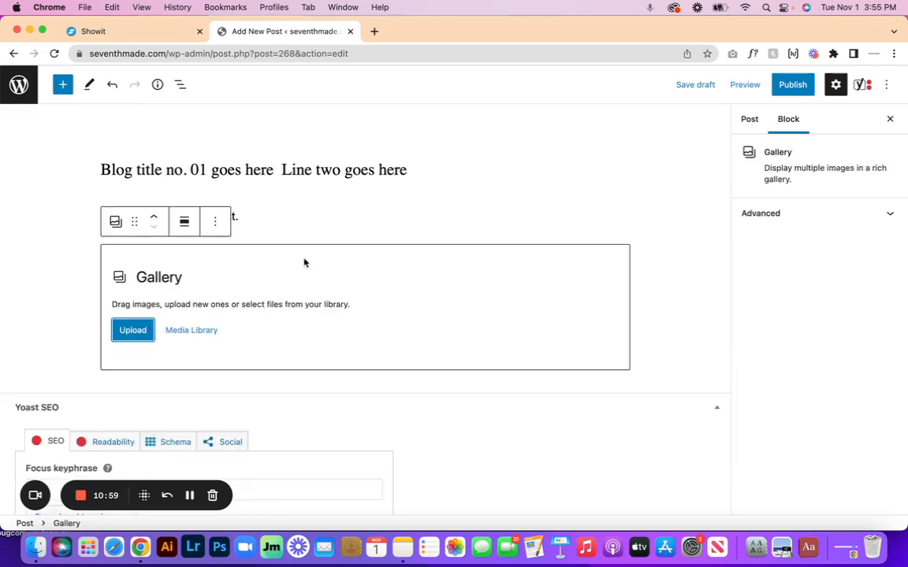
{"action": "left_click", "coordinate": [129, 332]}
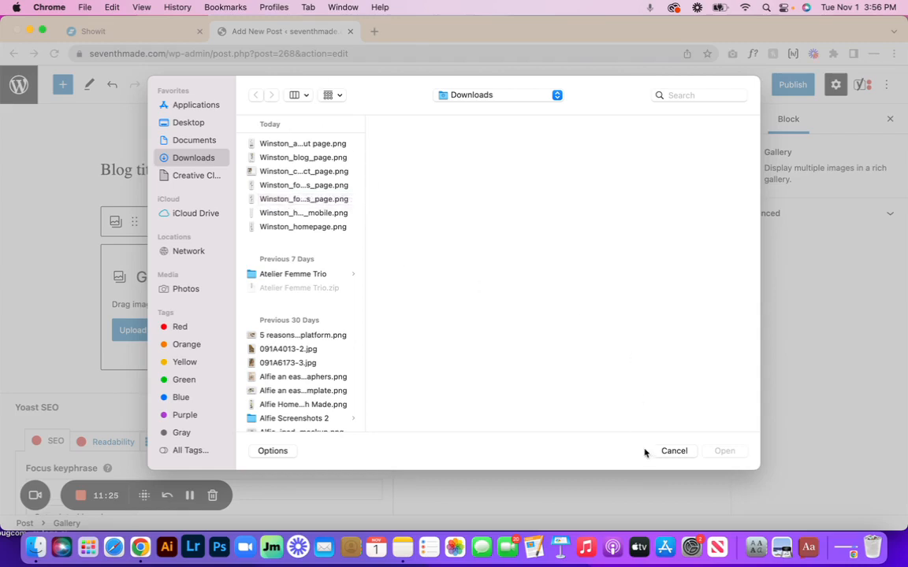
{"action": "left_click", "coordinate": [674, 451]}
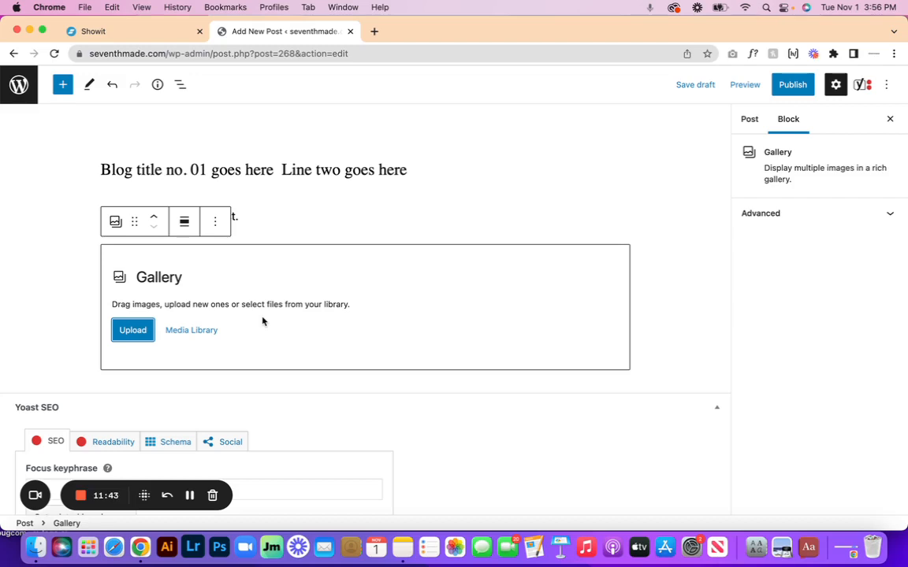
Fill the gallery with four media library images: the desert walk, green convertible, cowboy boots and blue jacket photos.
{"action": "left_click", "coordinate": [194, 331]}
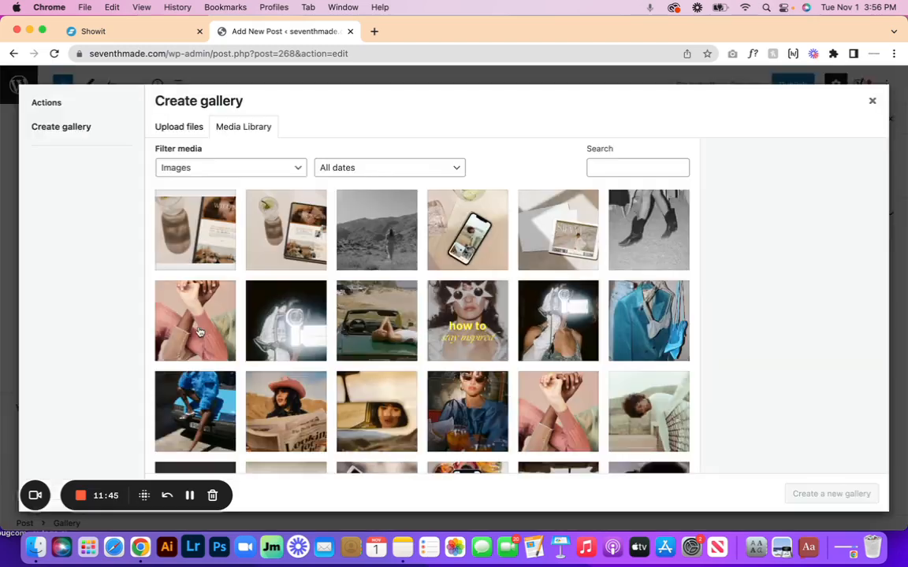
{"action": "left_click", "coordinate": [339, 213]}
{"action": "left_click", "coordinate": [335, 297]}
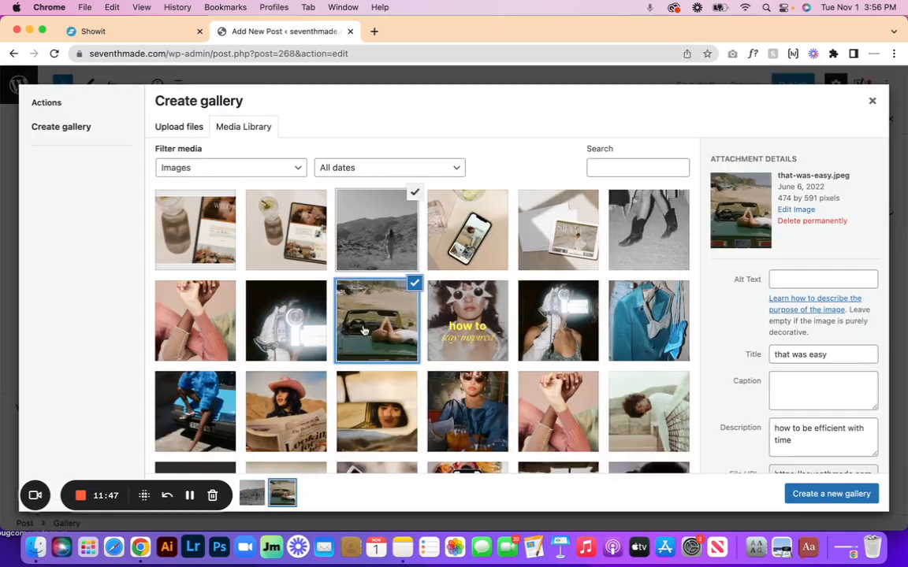
{"action": "left_click", "coordinate": [649, 226]}
{"action": "left_click", "coordinate": [648, 320]}
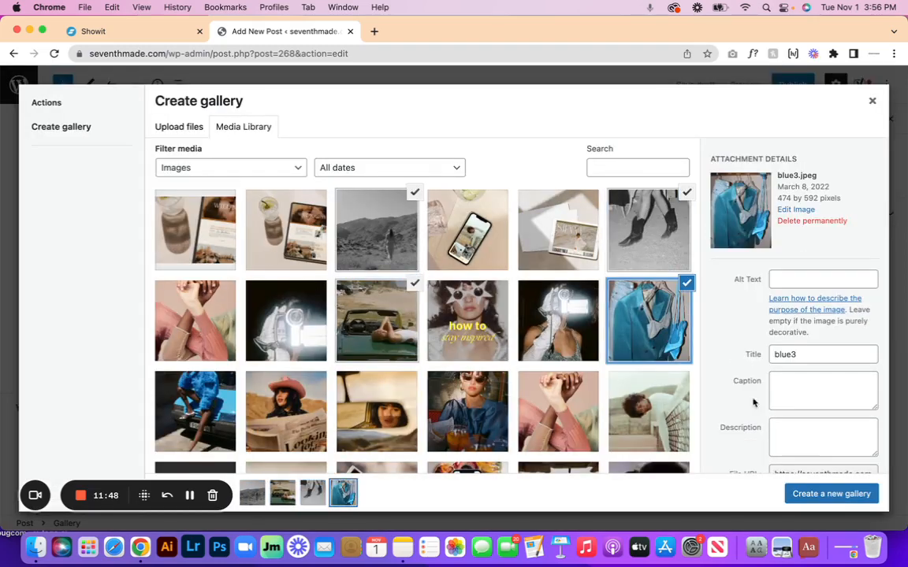
{"action": "left_click", "coordinate": [853, 496]}
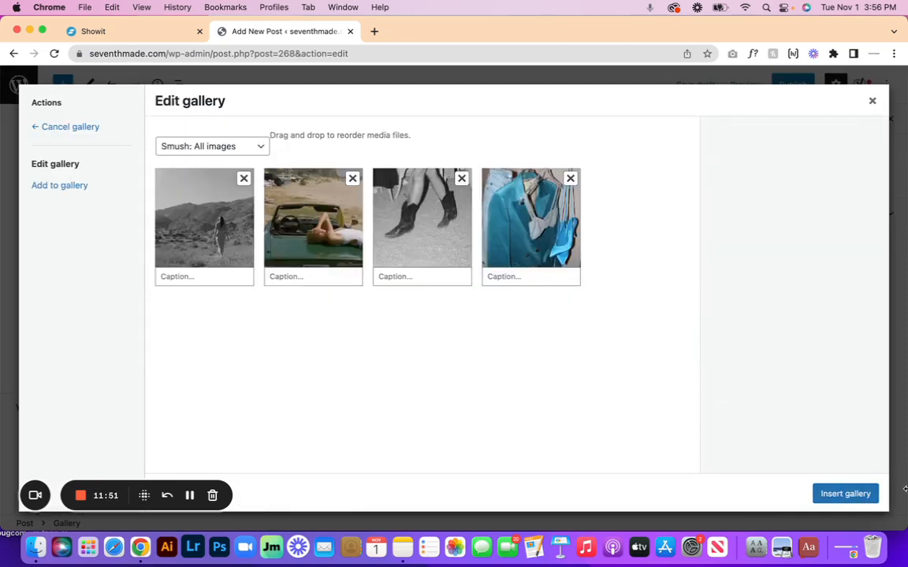
{"action": "left_click", "coordinate": [844, 494]}
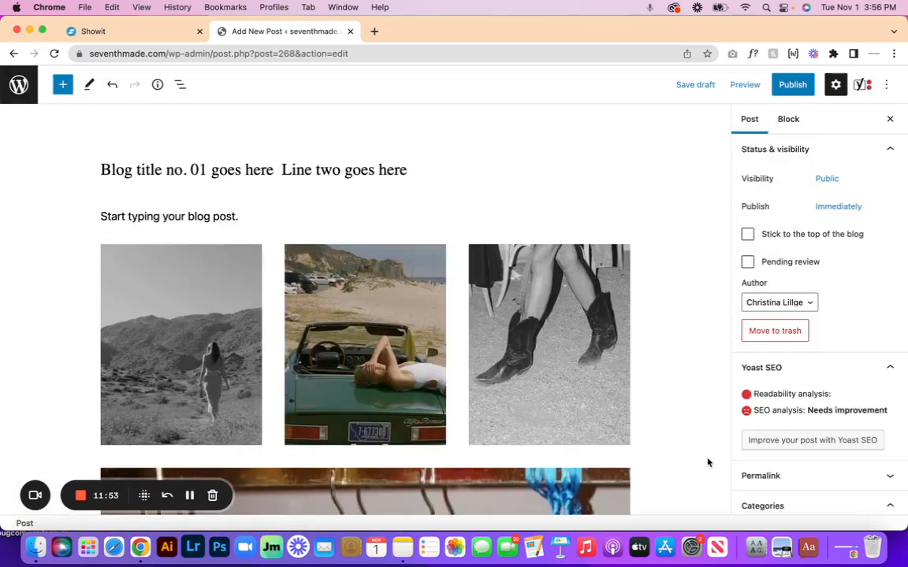
Reorder the gallery's first row to cowboy boots, green convertible, desert walk.
{"action": "scroll", "coordinate": [329, 347], "scroll_direction": "down", "scroll_amount": 3}
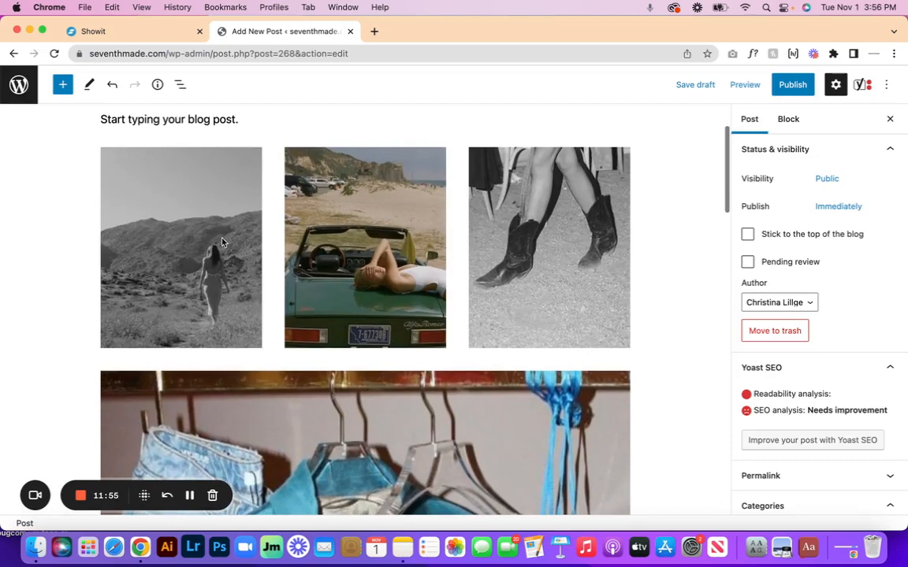
{"action": "left_click", "coordinate": [222, 242]}
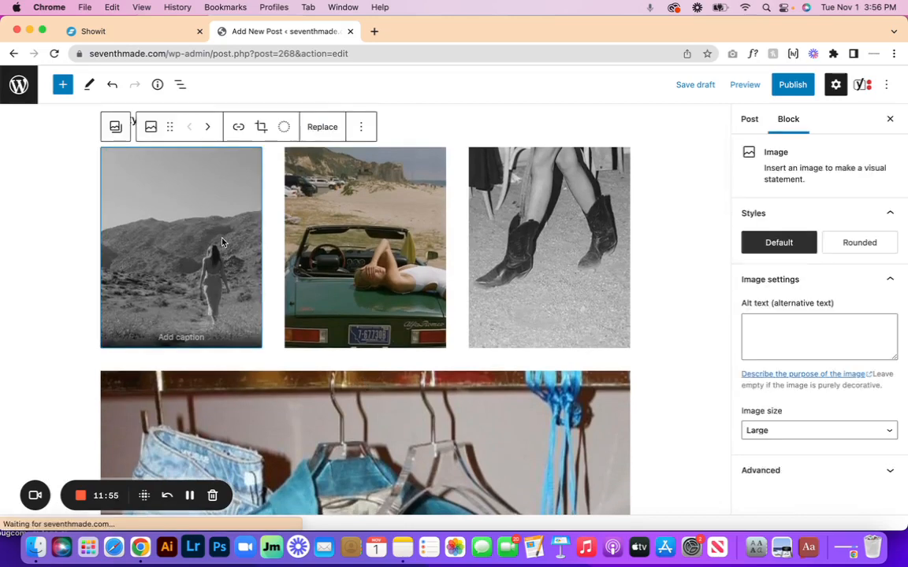
{"action": "left_click", "coordinate": [206, 128]}
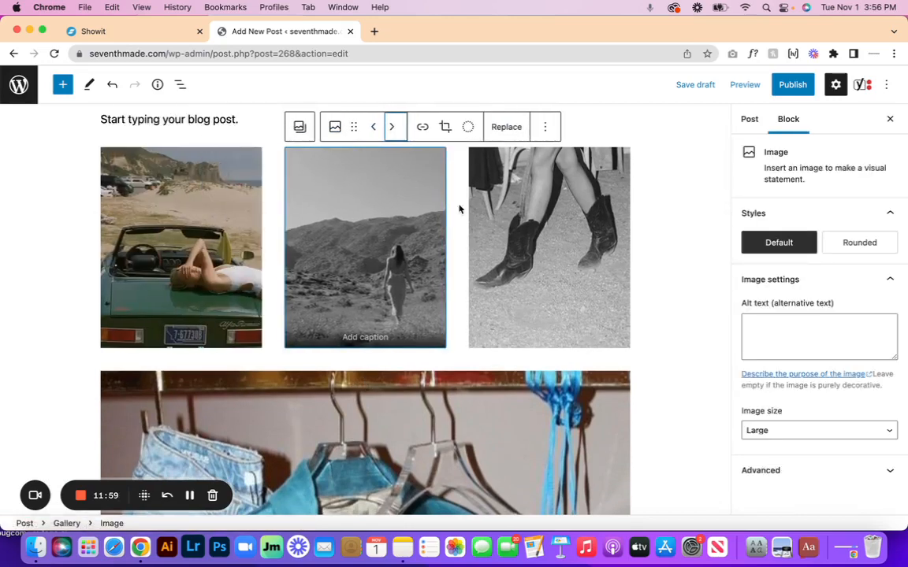
{"action": "left_click", "coordinate": [393, 127]}
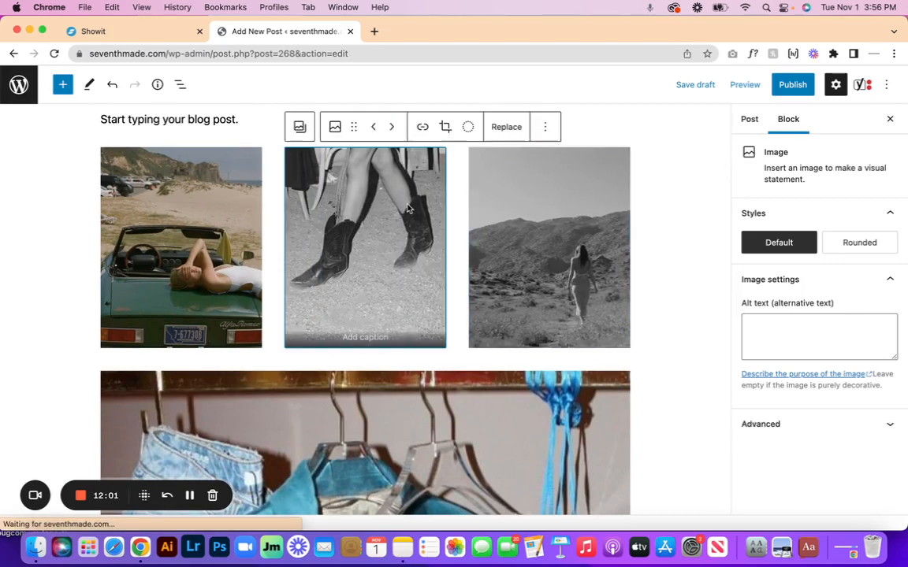
{"action": "left_click", "coordinate": [372, 127]}
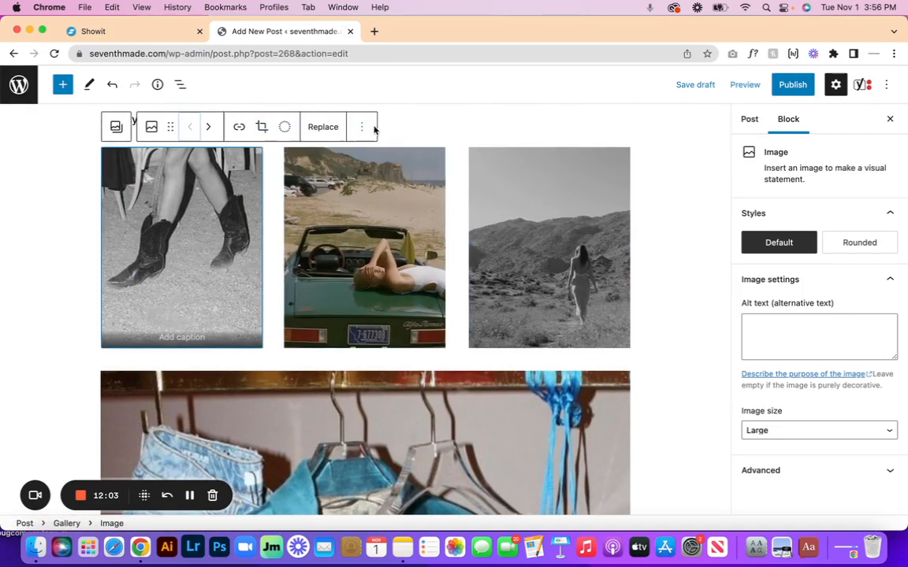
{"action": "left_click", "coordinate": [366, 150]}
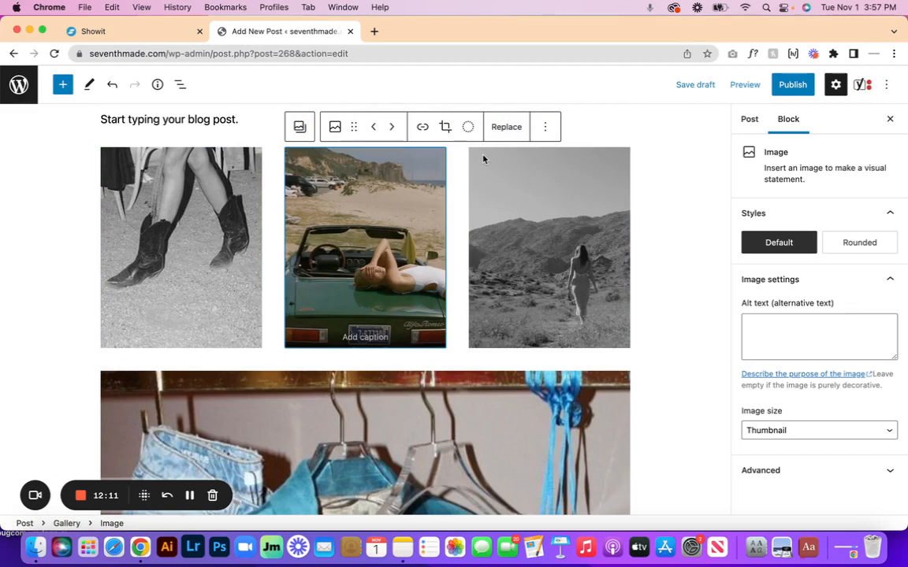
Show the post-level settings and look over the gallery layout, including the full-width blue jacket image.
{"action": "left_click", "coordinate": [749, 119]}
{"action": "scroll", "coordinate": [454, 236], "scroll_direction": "down", "scroll_amount": 4}
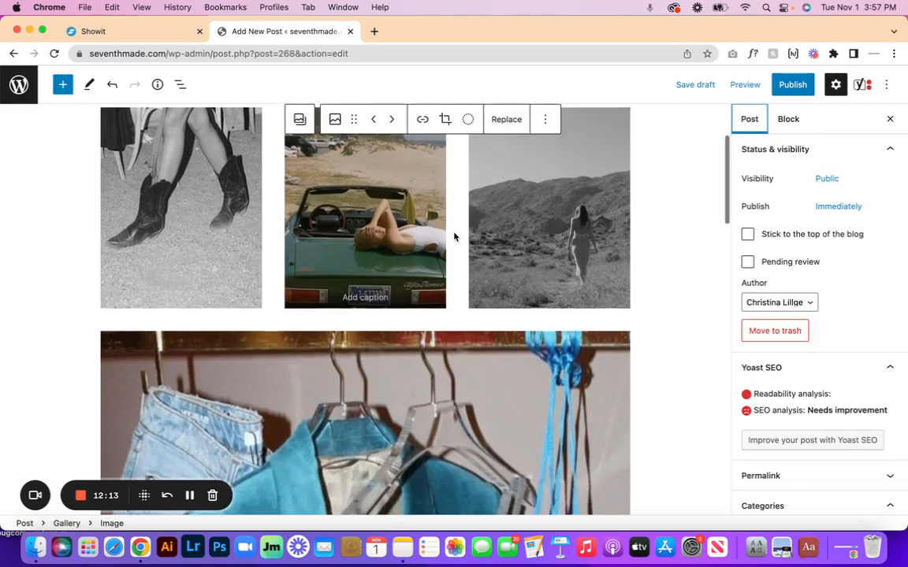
{"action": "left_click", "coordinate": [454, 237]}
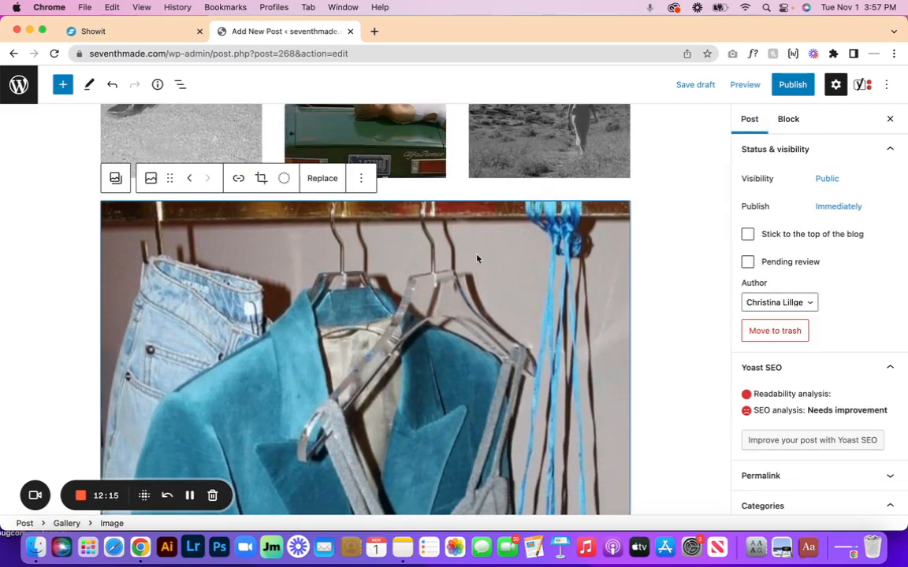
{"action": "scroll", "coordinate": [475, 257], "scroll_direction": "down", "scroll_amount": 8}
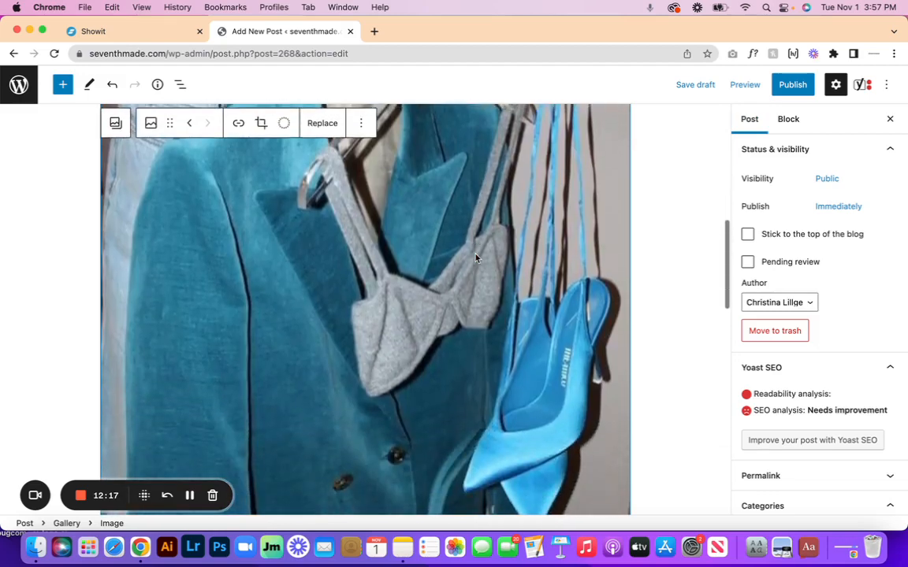
{"action": "scroll", "coordinate": [475, 257], "scroll_direction": "down", "scroll_amount": 3}
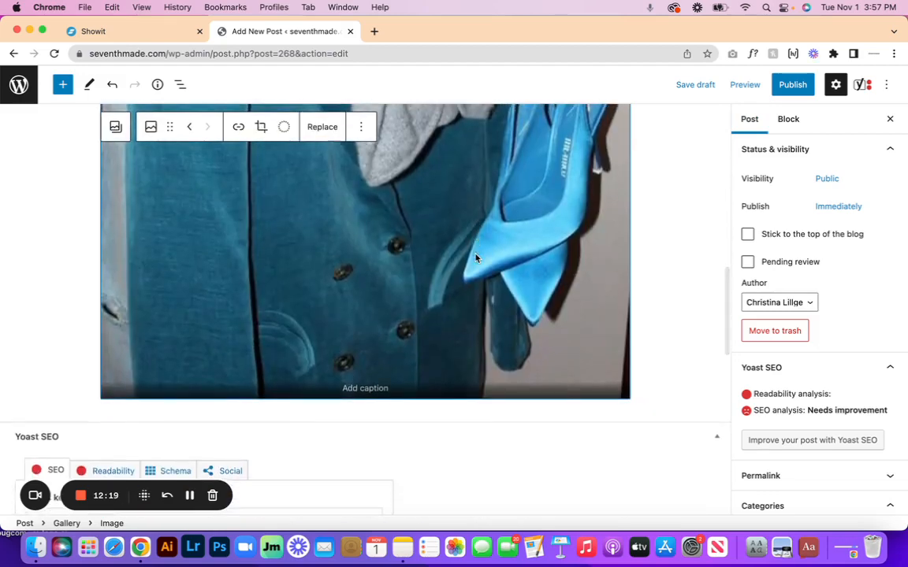
{"action": "scroll", "coordinate": [475, 257], "scroll_direction": "up", "scroll_amount": 10}
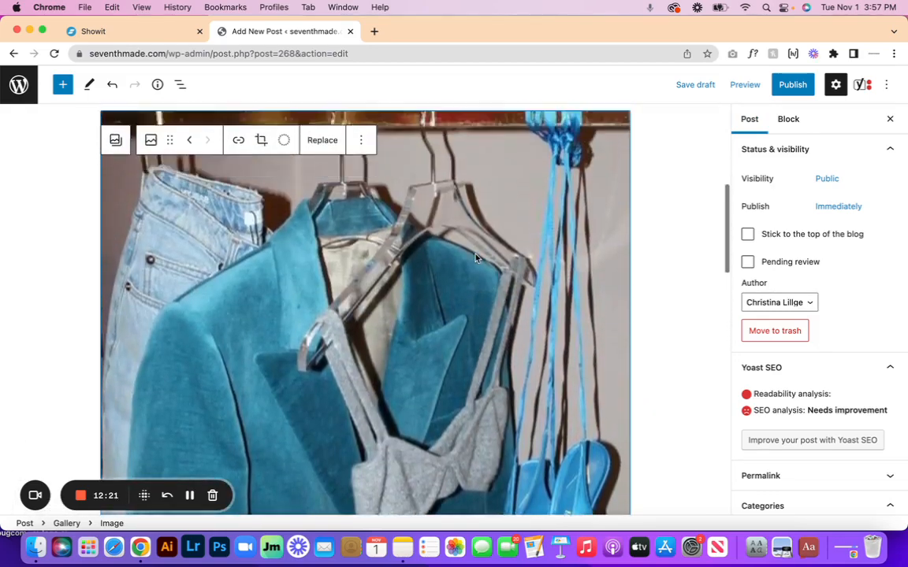
{"action": "scroll", "coordinate": [475, 258], "scroll_direction": "up", "scroll_amount": 3}
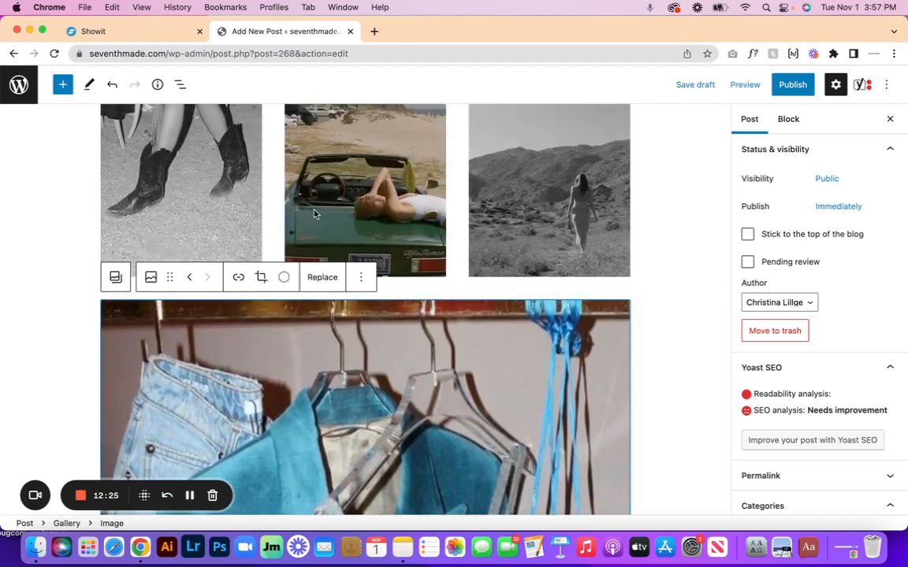
Look through the Yoast SEO section below the post, including the focus keyphrase, Google preview, SEO title, slug and meta description fields.
{"action": "scroll", "coordinate": [314, 213], "scroll_direction": "down", "scroll_amount": 15}
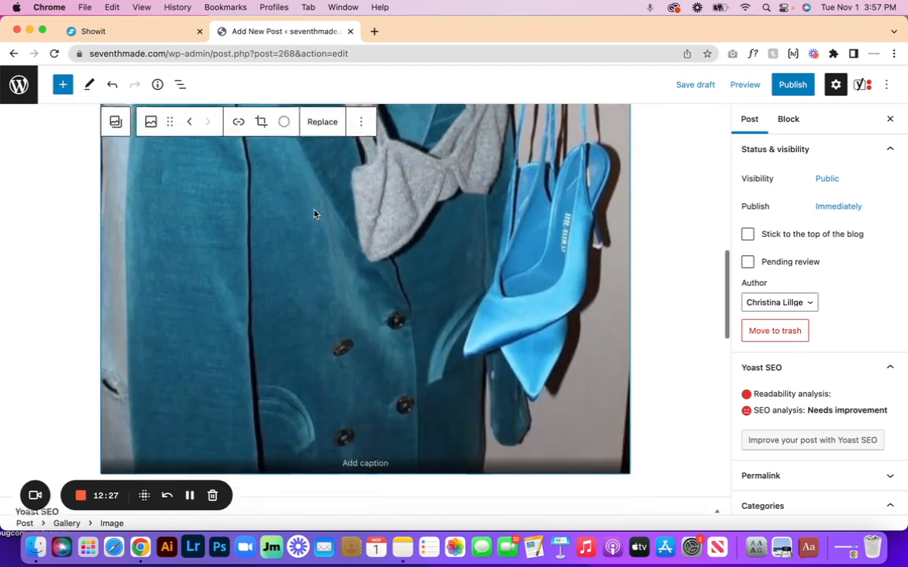
{"action": "scroll", "coordinate": [314, 211], "scroll_direction": "down", "scroll_amount": 10}
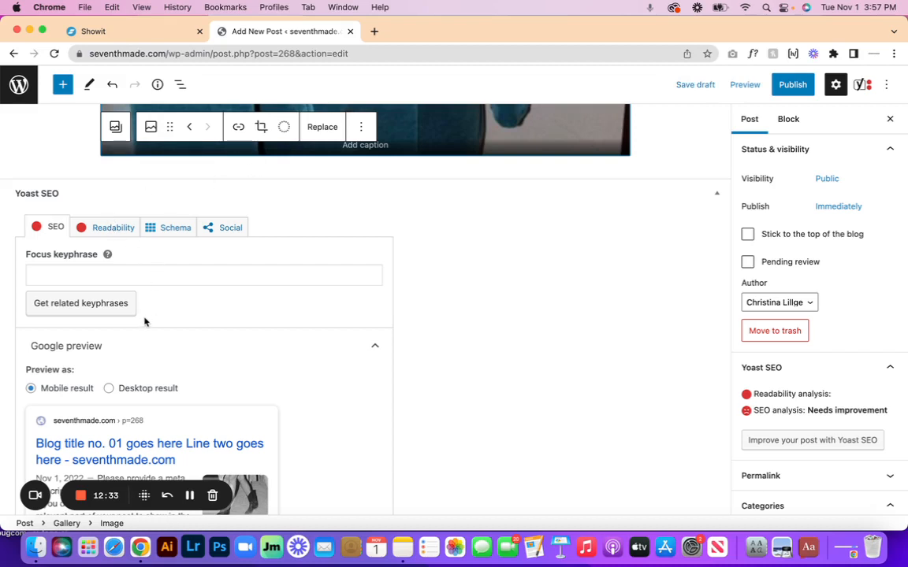
{"action": "scroll", "coordinate": [145, 322], "scroll_direction": "down", "scroll_amount": 3}
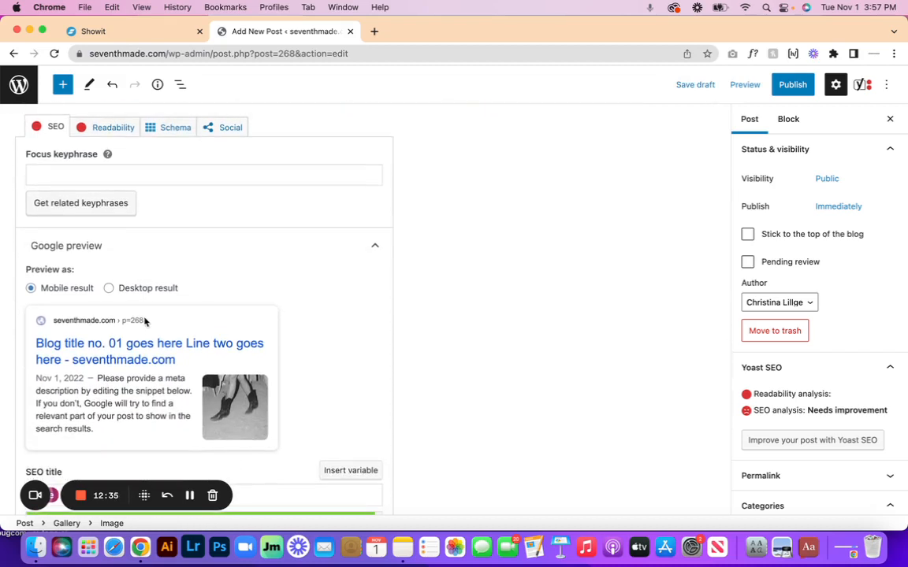
{"action": "scroll", "coordinate": [144, 322], "scroll_direction": "down", "scroll_amount": 3}
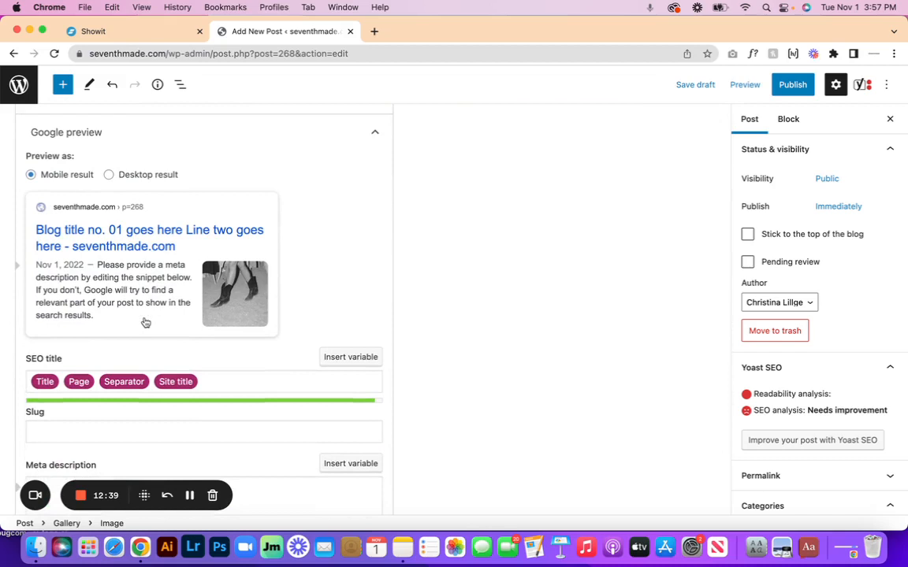
{"action": "scroll", "coordinate": [144, 321], "scroll_direction": "down", "scroll_amount": 5}
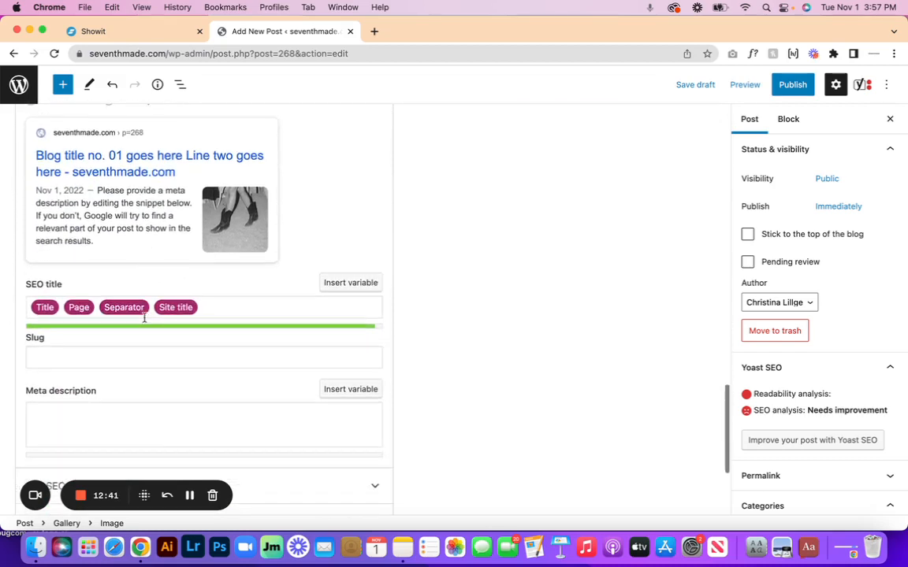
{"action": "scroll", "coordinate": [145, 320], "scroll_direction": "down", "scroll_amount": 1}
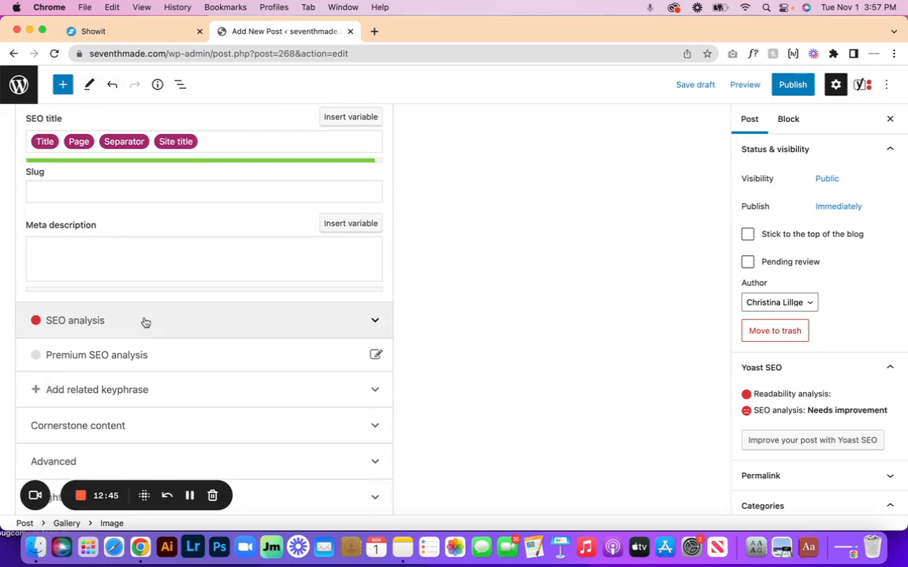
{"action": "scroll", "coordinate": [145, 323], "scroll_direction": "up", "scroll_amount": 9}
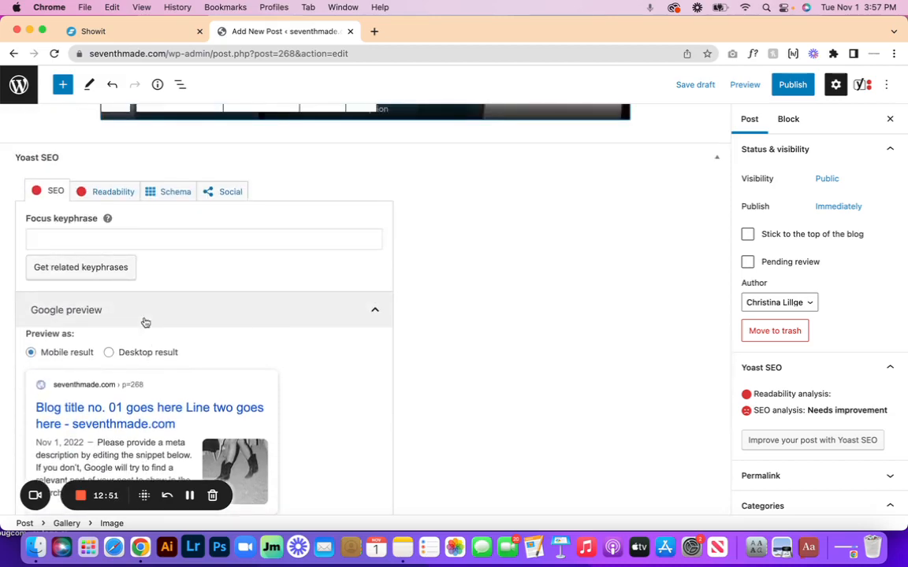
{"action": "scroll", "coordinate": [394, 236], "scroll_direction": "up", "scroll_amount": 5}
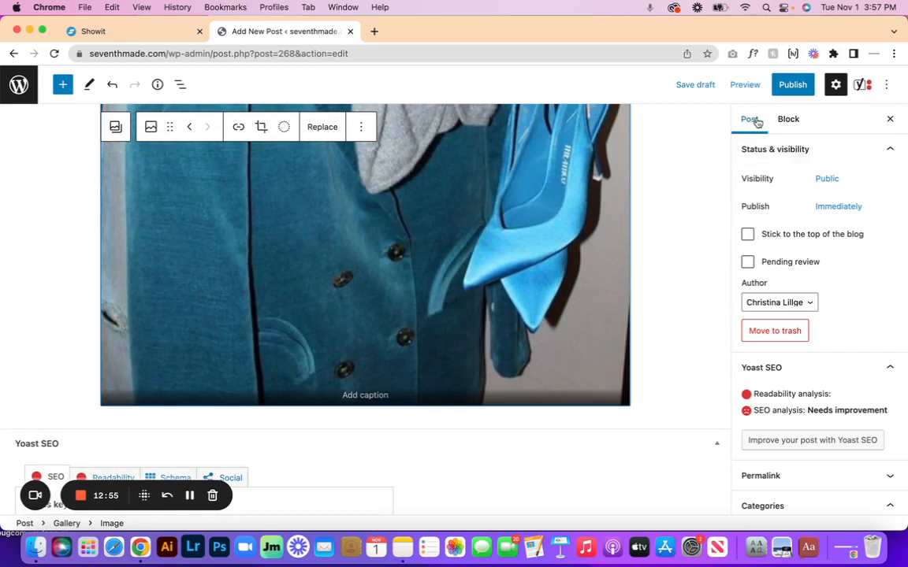
Assign the post to the Featured and Weddings categories.
{"action": "scroll", "coordinate": [761, 193], "scroll_direction": "down", "scroll_amount": 7}
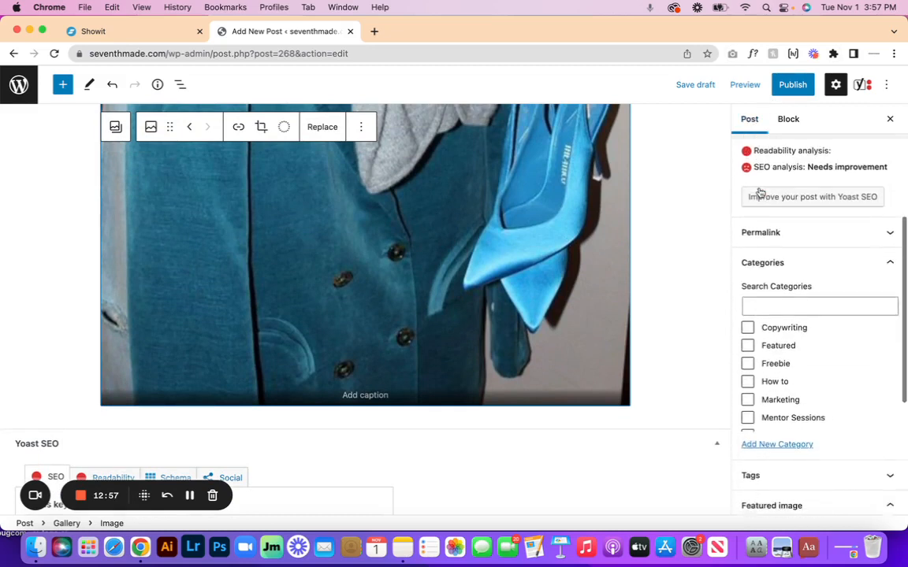
{"action": "scroll", "coordinate": [772, 306], "scroll_direction": "down", "scroll_amount": 2}
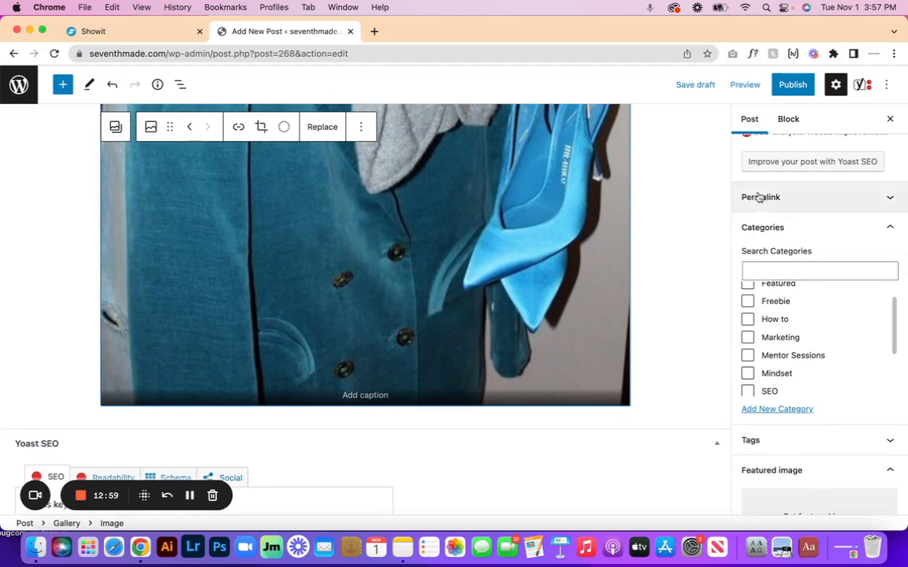
{"action": "scroll", "coordinate": [771, 344], "scroll_direction": "up", "scroll_amount": 1}
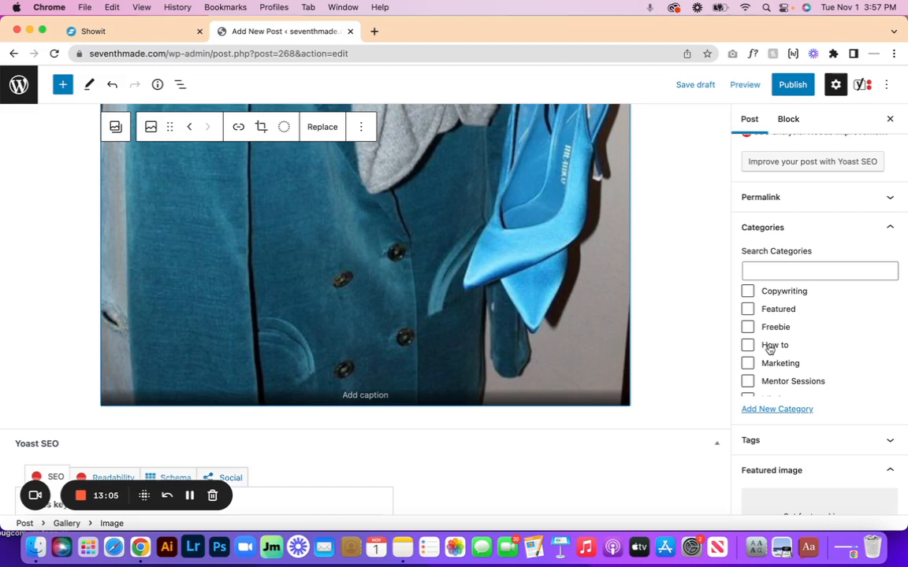
{"action": "left_click", "coordinate": [747, 309]}
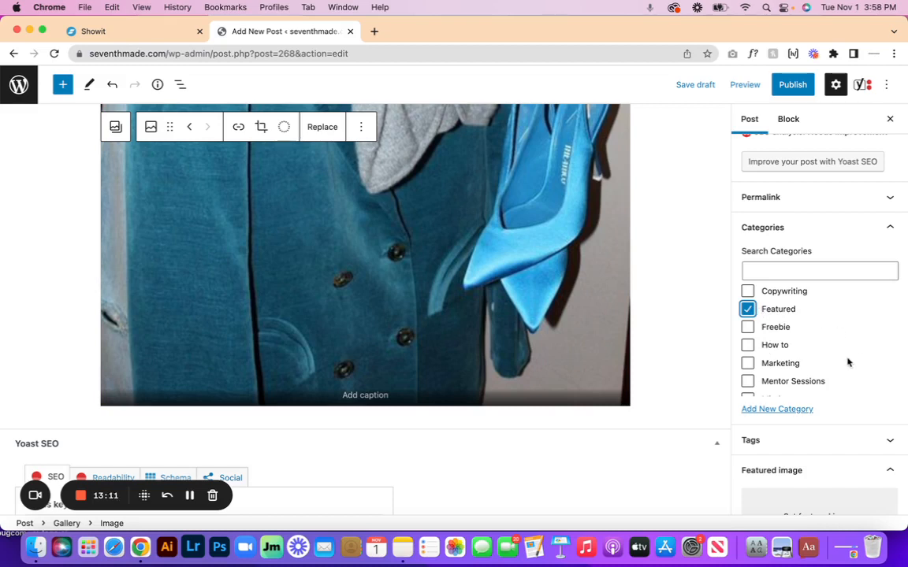
{"action": "scroll", "coordinate": [848, 362], "scroll_direction": "down", "scroll_amount": 5}
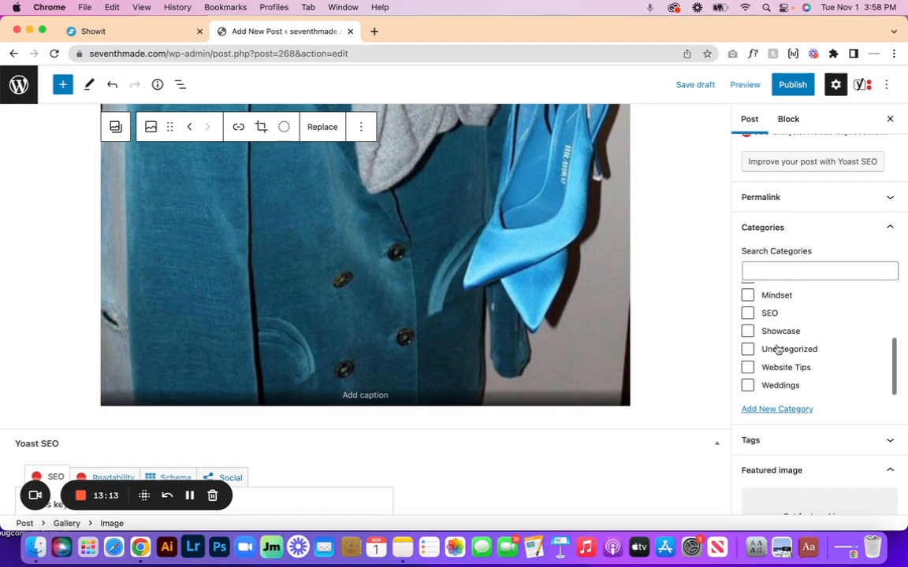
{"action": "left_click", "coordinate": [747, 385]}
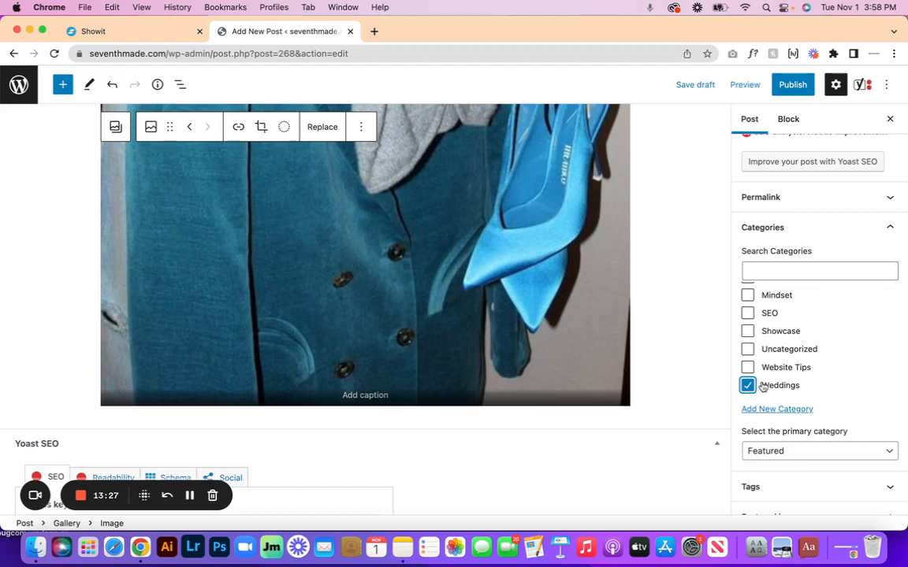
Set the black-and-white desert walk photo from the media library as the post's featured image.
{"action": "scroll", "coordinate": [747, 377], "scroll_direction": "down", "scroll_amount": 2}
{"action": "scroll", "coordinate": [747, 375], "scroll_direction": "down", "scroll_amount": 5}
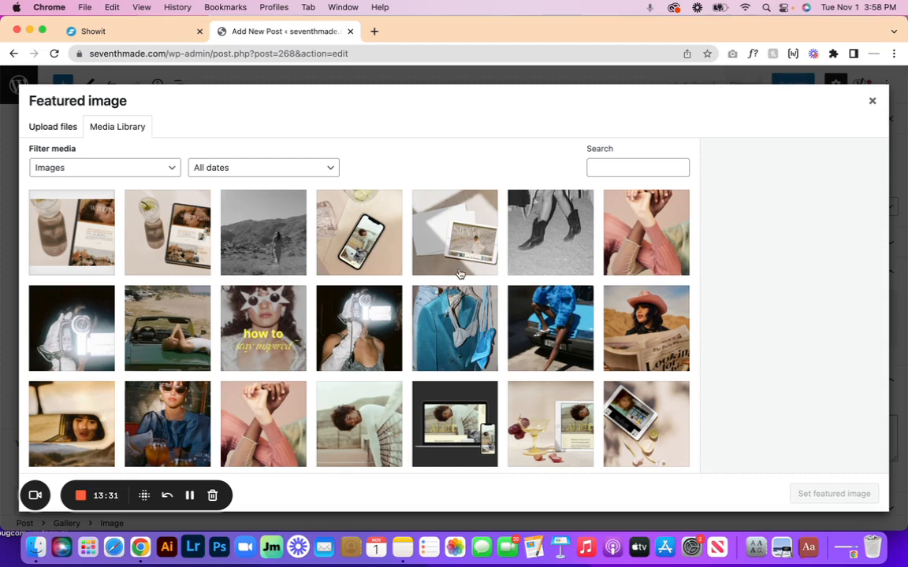
{"action": "left_click", "coordinate": [230, 212]}
{"action": "left_click", "coordinate": [834, 494]}
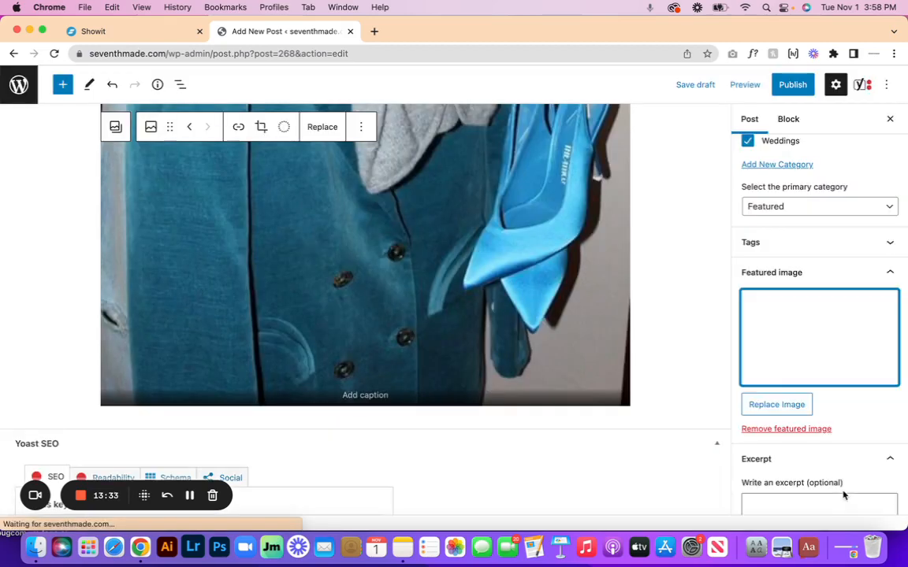
Switch to Showit and view where the featured image appears in the Single Post and Home blog templates.
{"action": "left_click", "coordinate": [121, 33]}
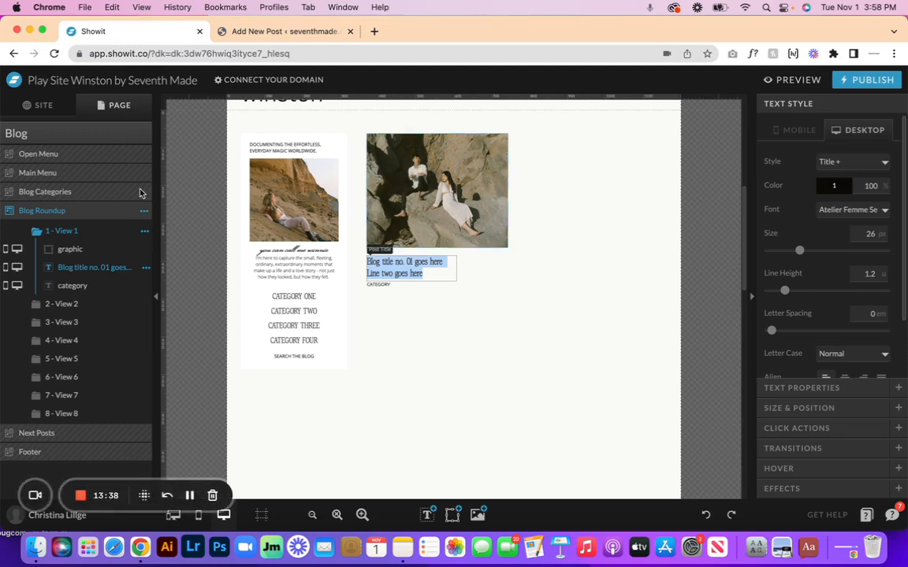
{"action": "left_click", "coordinate": [40, 107]}
{"action": "scroll", "coordinate": [47, 415], "scroll_direction": "down", "scroll_amount": 2}
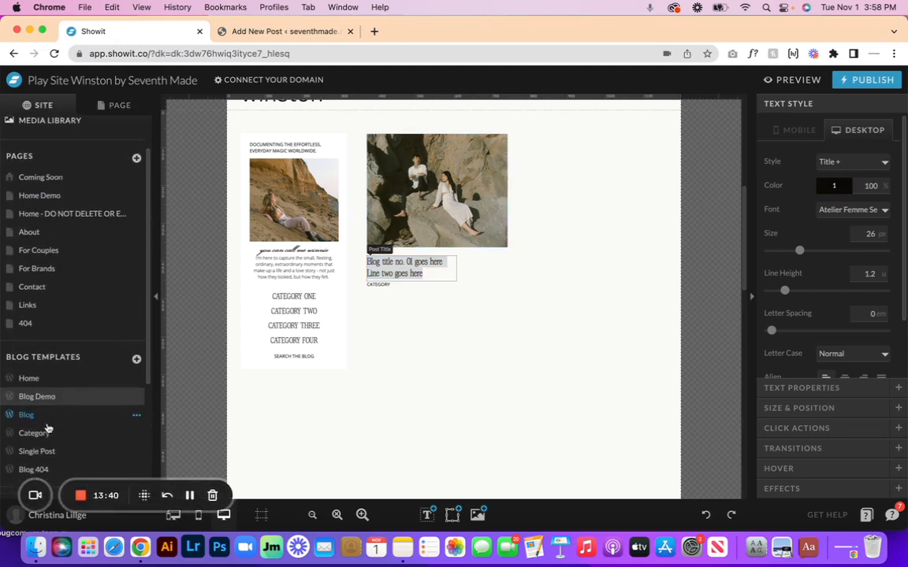
{"action": "left_click", "coordinate": [53, 452]}
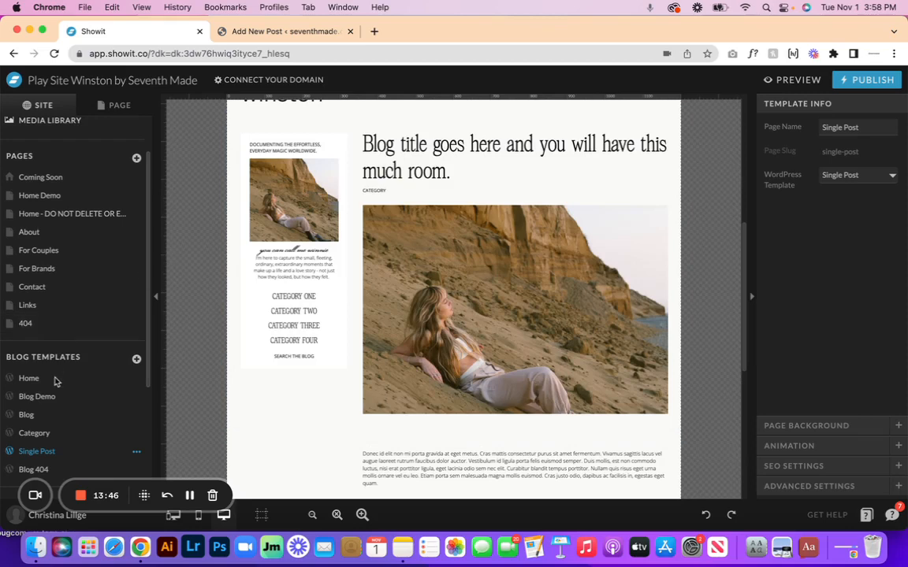
{"action": "left_click", "coordinate": [54, 382]}
{"action": "scroll", "coordinate": [371, 347], "scroll_direction": "down", "scroll_amount": 10}
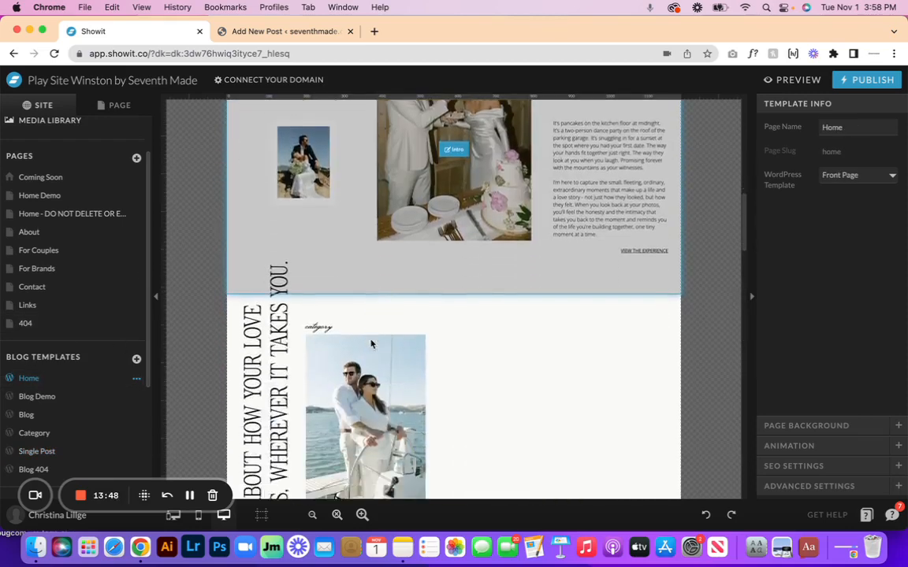
{"action": "scroll", "coordinate": [371, 346], "scroll_direction": "up", "scroll_amount": 2}
{"action": "left_click", "coordinate": [371, 348]}
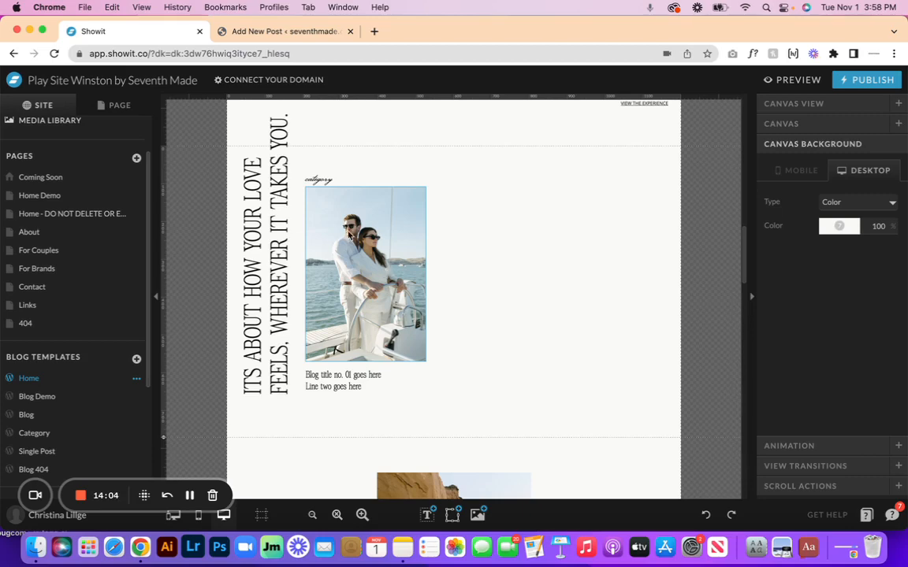
Return to the WordPress post and look at its featured image, empty excerpt field and gallery content.
{"action": "left_click", "coordinate": [276, 32]}
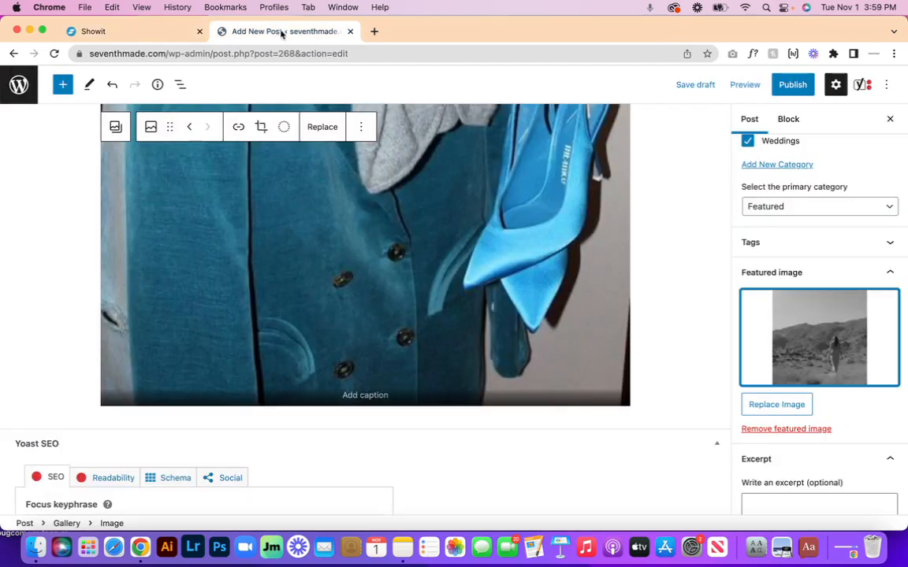
{"action": "scroll", "coordinate": [763, 322], "scroll_direction": "down", "scroll_amount": 1}
{"action": "scroll", "coordinate": [763, 320], "scroll_direction": "down", "scroll_amount": 1}
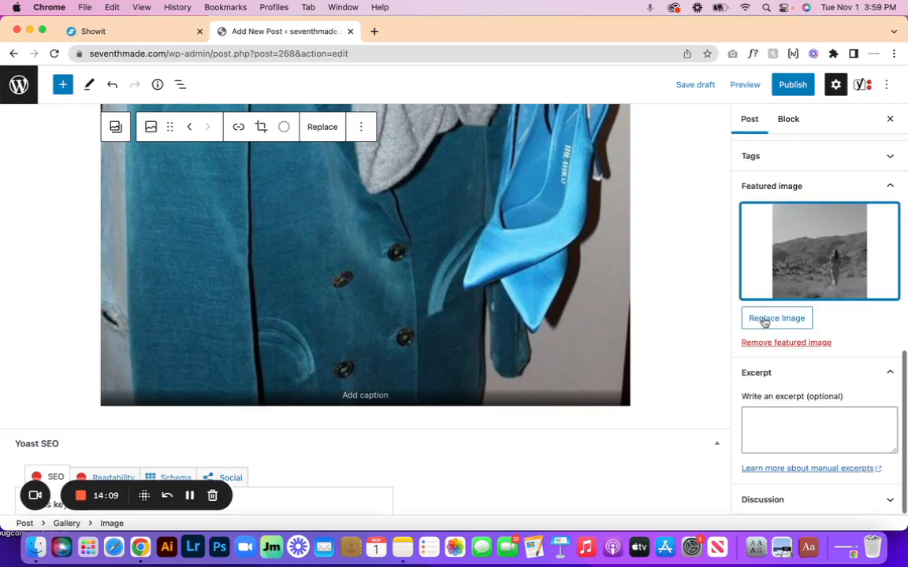
{"action": "left_click", "coordinate": [763, 426]}
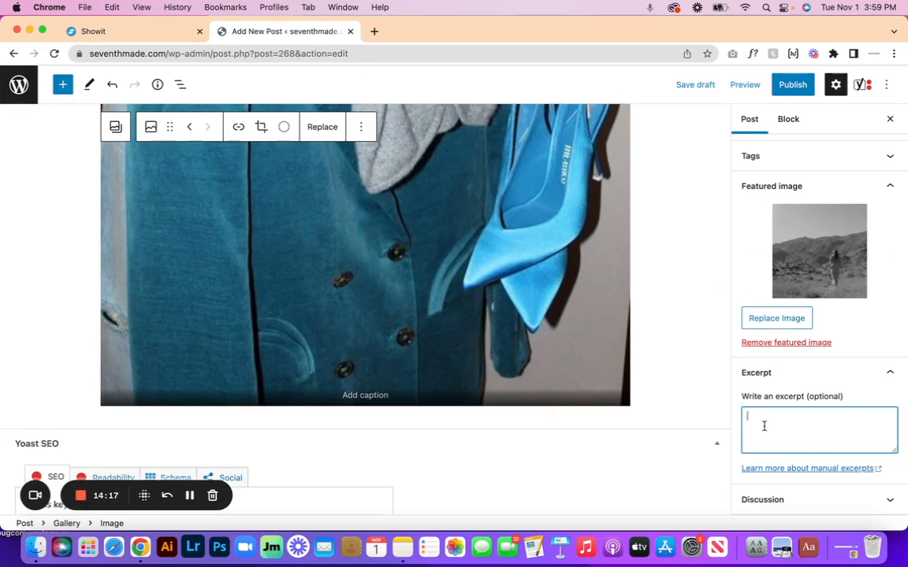
{"action": "scroll", "coordinate": [617, 294], "scroll_direction": "up", "scroll_amount": 10}
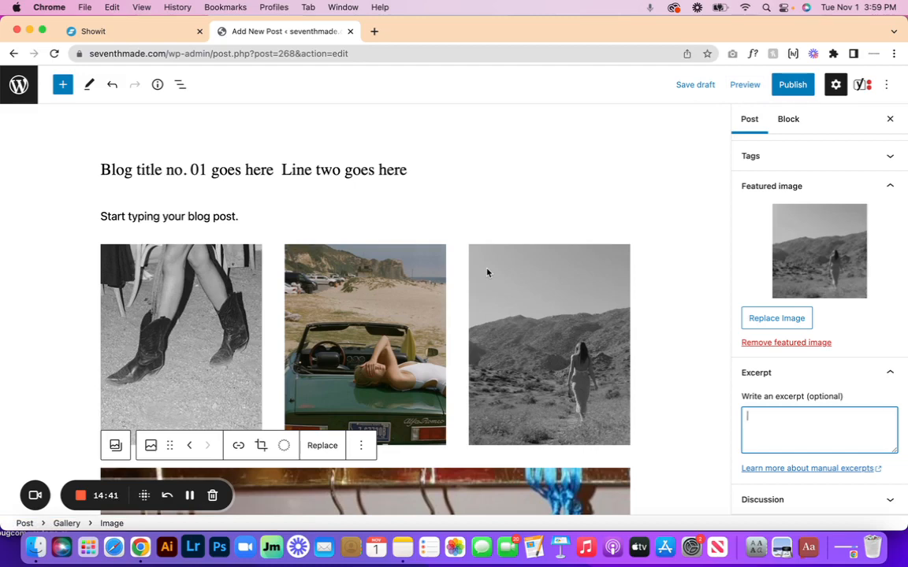
Switch to Showit and examine the Single Post template's title, featured image and post content areas.
{"action": "left_click", "coordinate": [114, 31]}
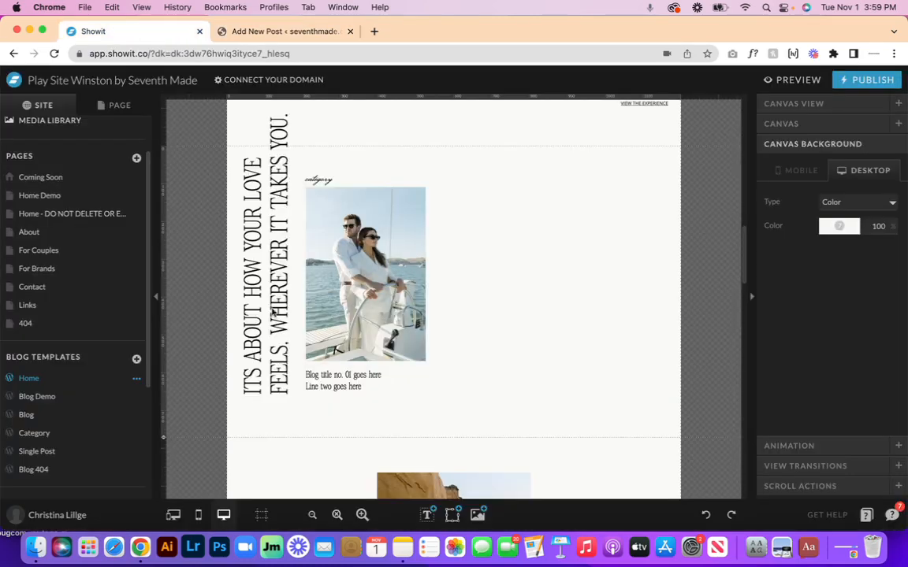
{"action": "left_click", "coordinate": [73, 452]}
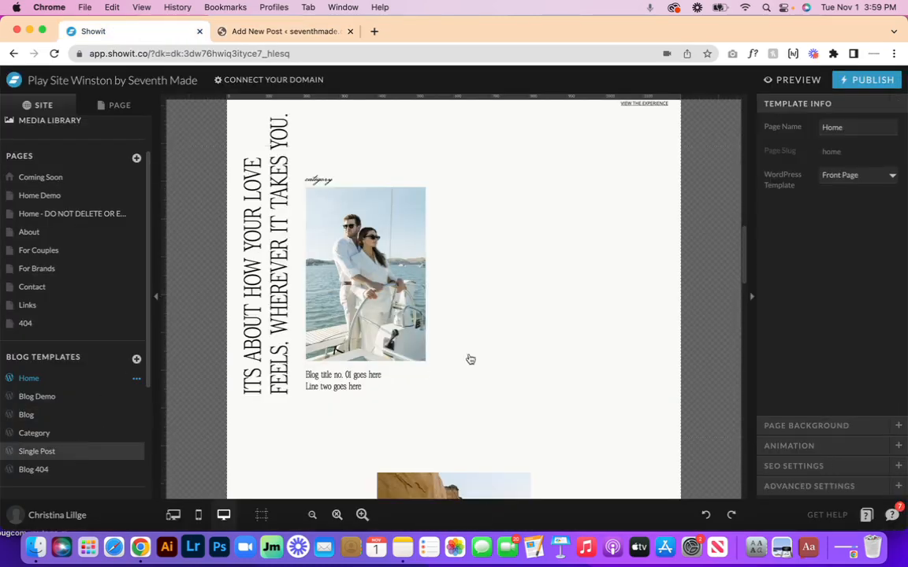
{"action": "scroll", "coordinate": [545, 334], "scroll_direction": "up", "scroll_amount": 5}
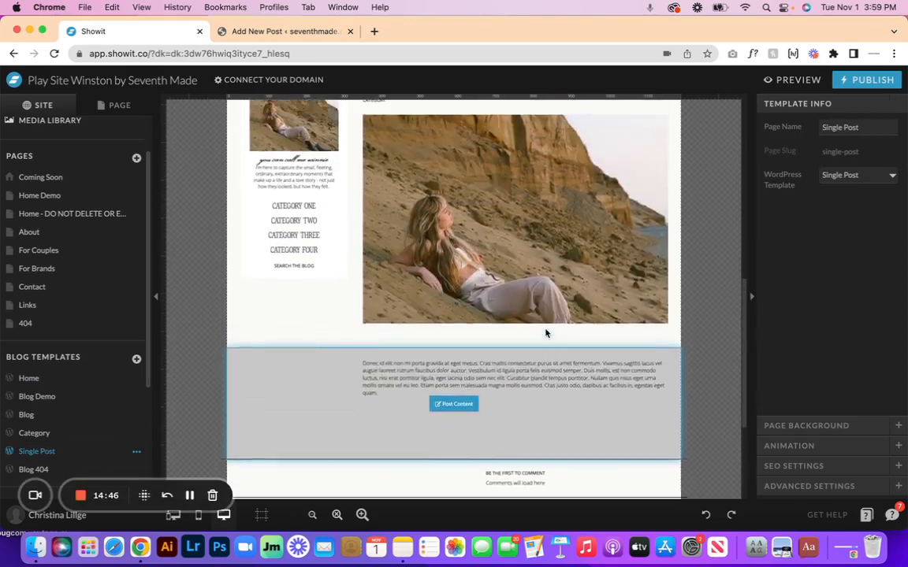
{"action": "scroll", "coordinate": [545, 333], "scroll_direction": "up", "scroll_amount": 3}
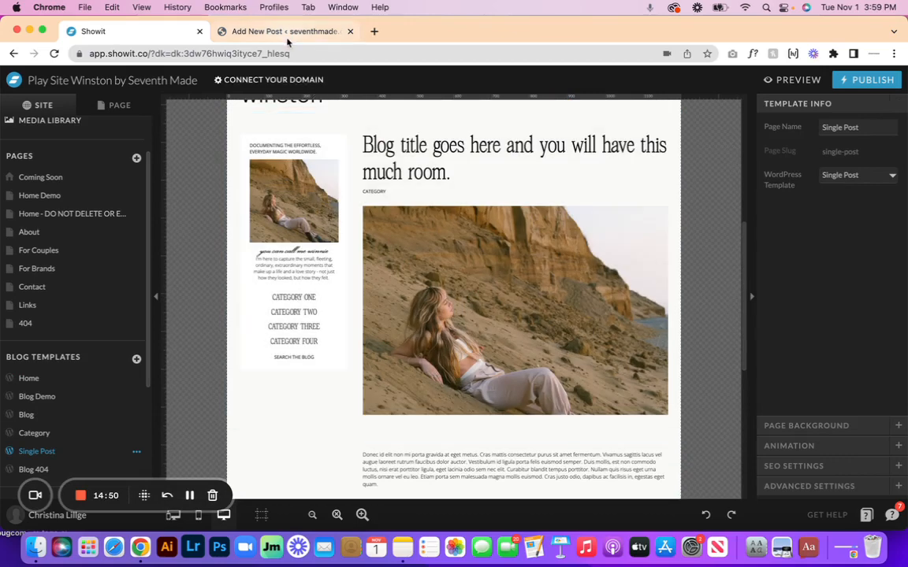
Return to the WordPress post, open the pre-publish checks and review the visibility and publish date options.
{"action": "left_click", "coordinate": [287, 35]}
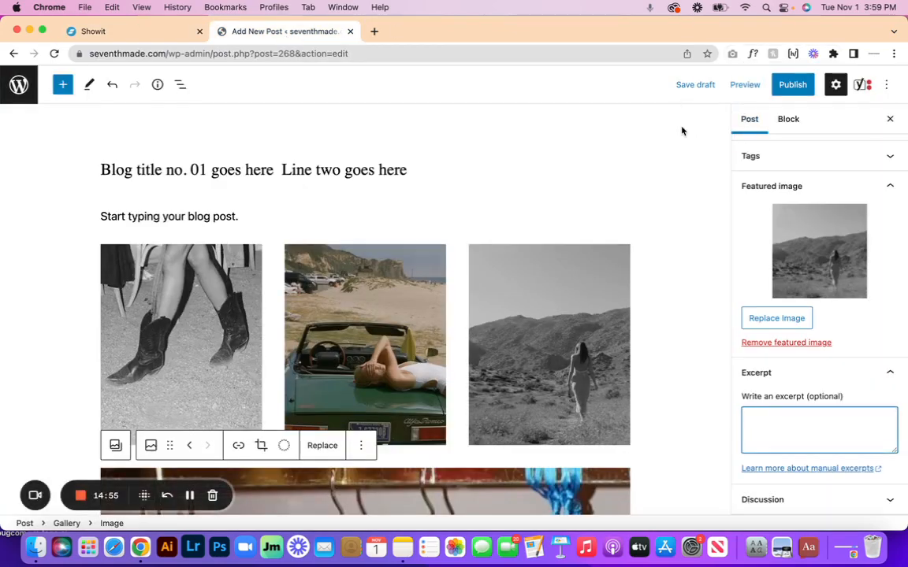
{"action": "left_click", "coordinate": [789, 85]}
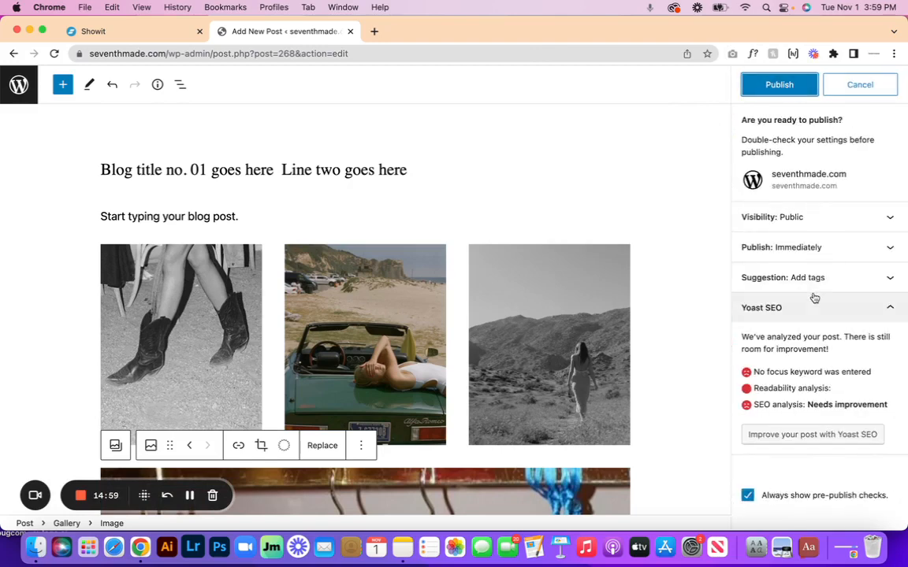
{"action": "left_click", "coordinate": [892, 219]}
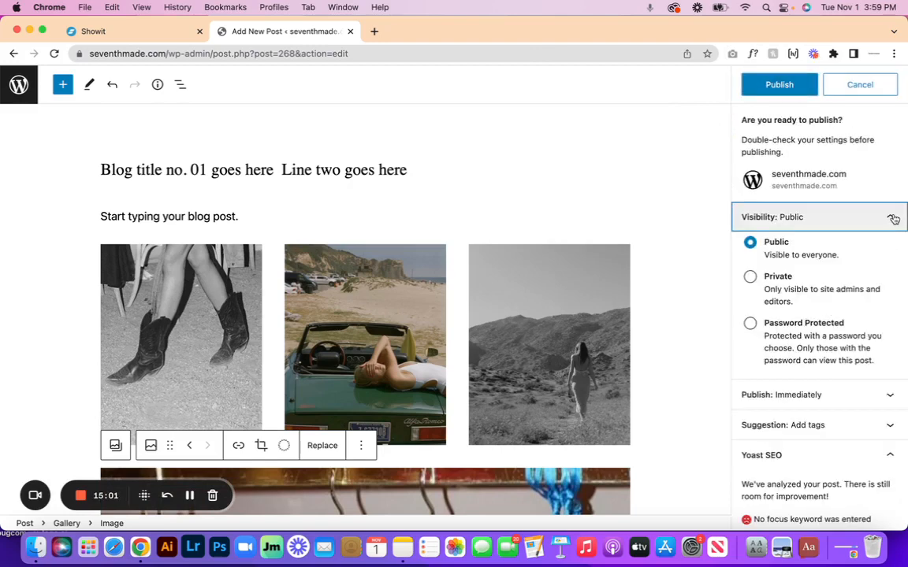
{"action": "left_click", "coordinate": [890, 395]}
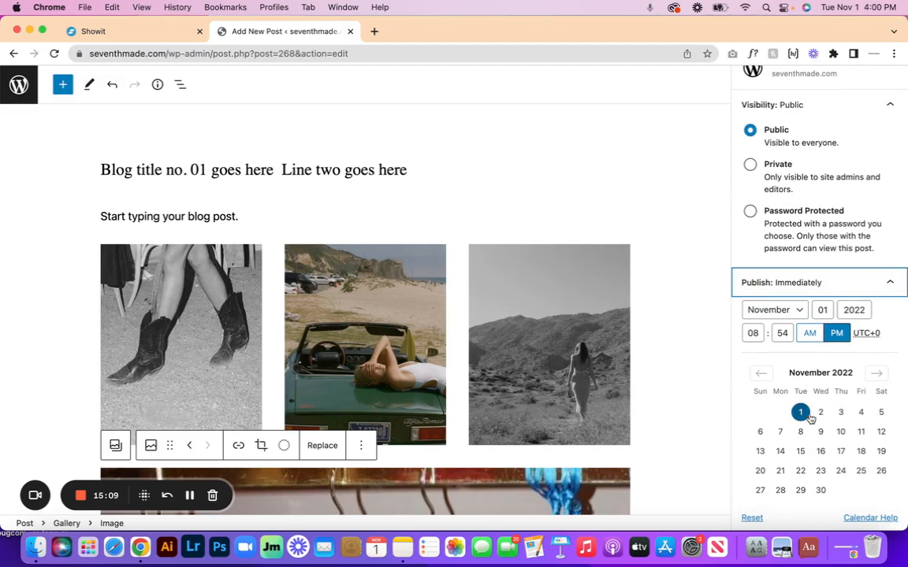
{"action": "scroll", "coordinate": [811, 418], "scroll_direction": "down", "scroll_amount": 5}
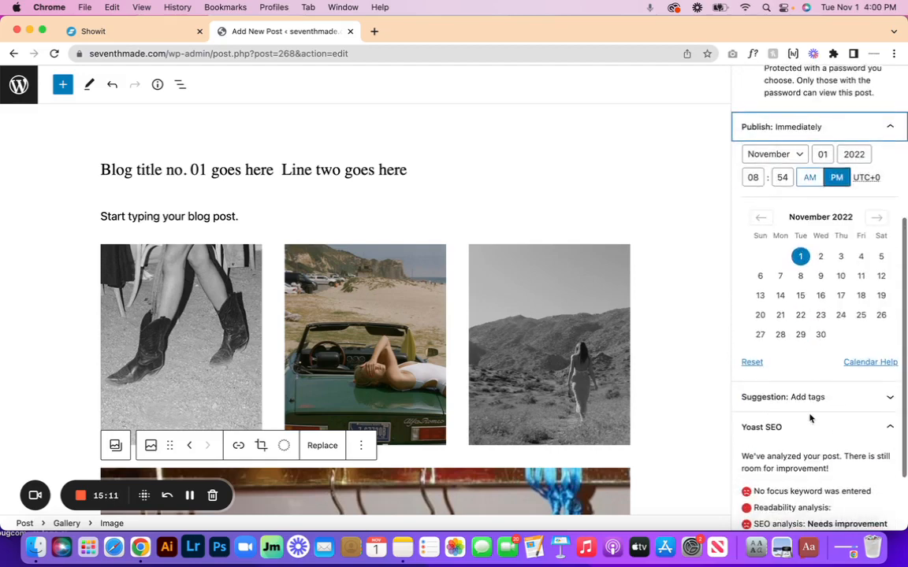
{"action": "scroll", "coordinate": [810, 418], "scroll_direction": "up", "scroll_amount": 8}
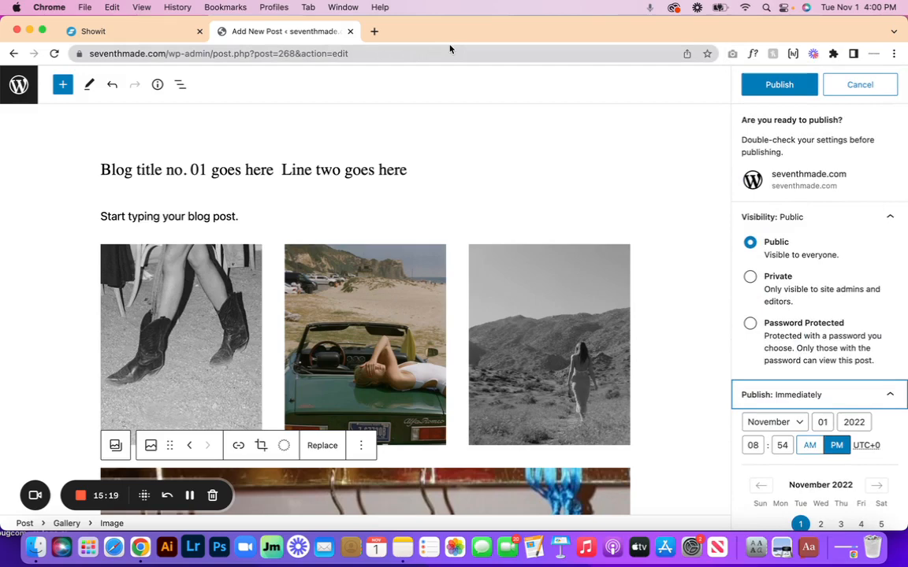
Switch to Showit and view the post image, title and category layout in the Blog template.
{"action": "left_click", "coordinate": [134, 34]}
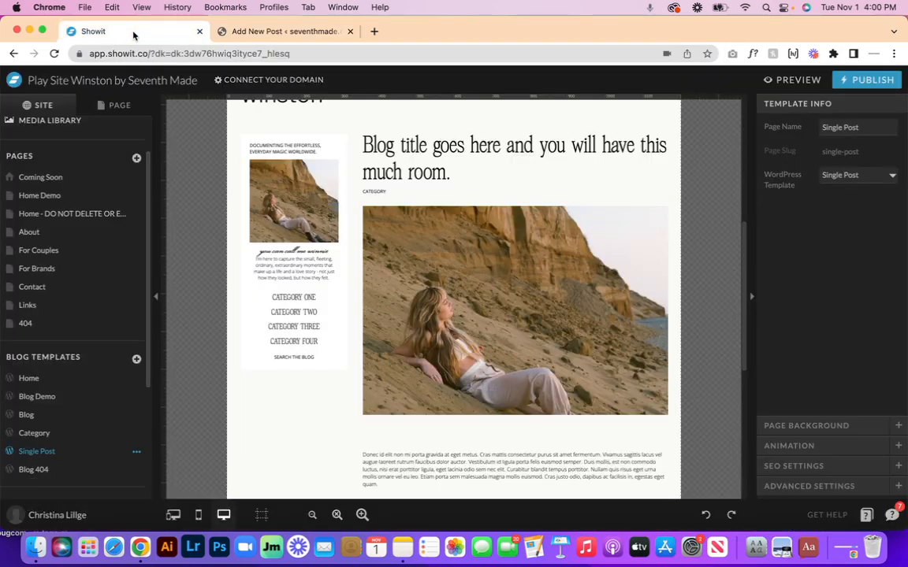
{"action": "left_click", "coordinate": [56, 416]}
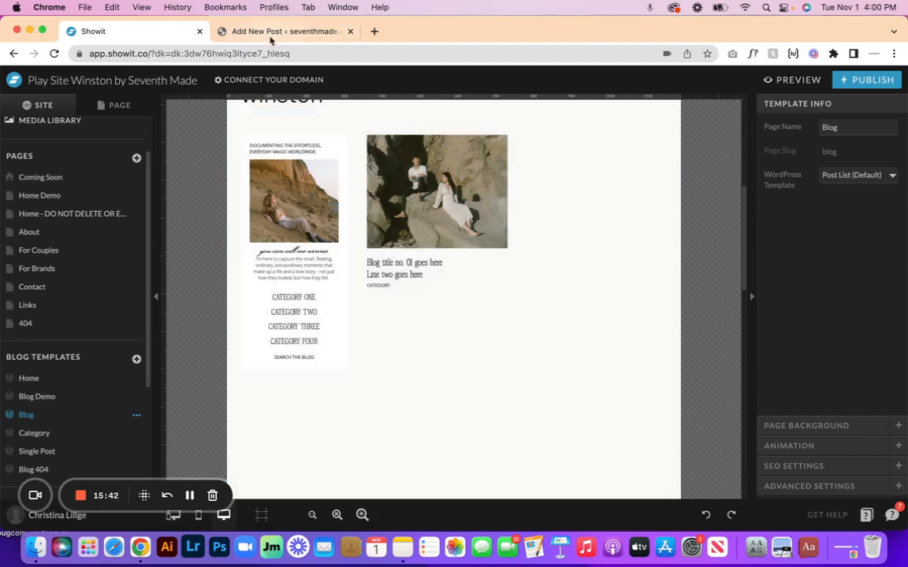
Return to WordPress, leave the editor for the posts list, and quick-edit the "Blog title no. 01 goes here" draft to add the Featured category.
{"action": "left_click", "coordinate": [271, 32]}
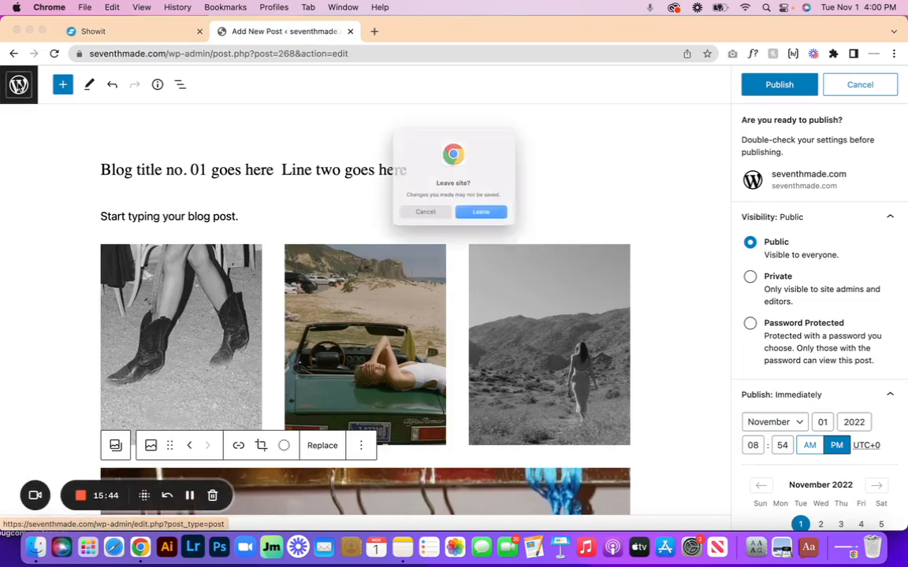
{"action": "left_click", "coordinate": [468, 219]}
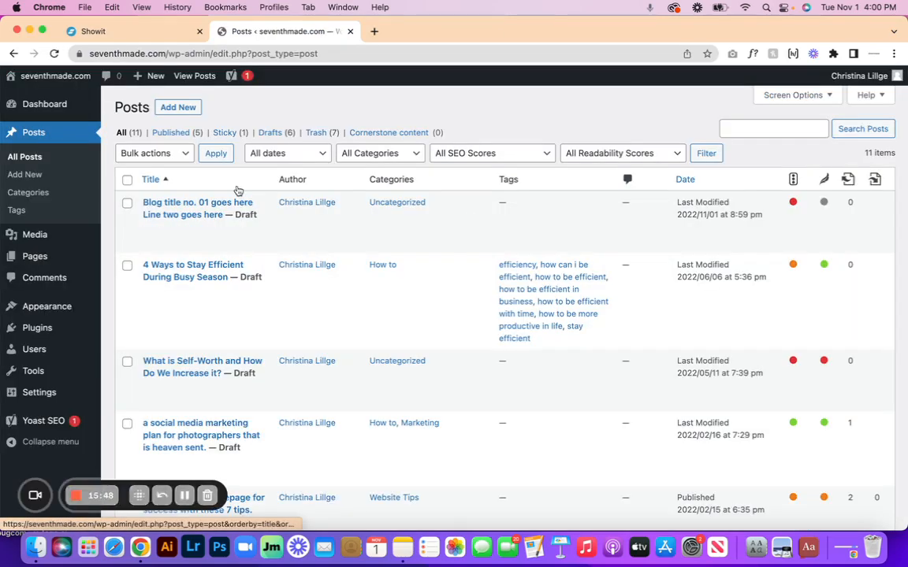
{"action": "mouse_move", "coordinate": [224, 206]}
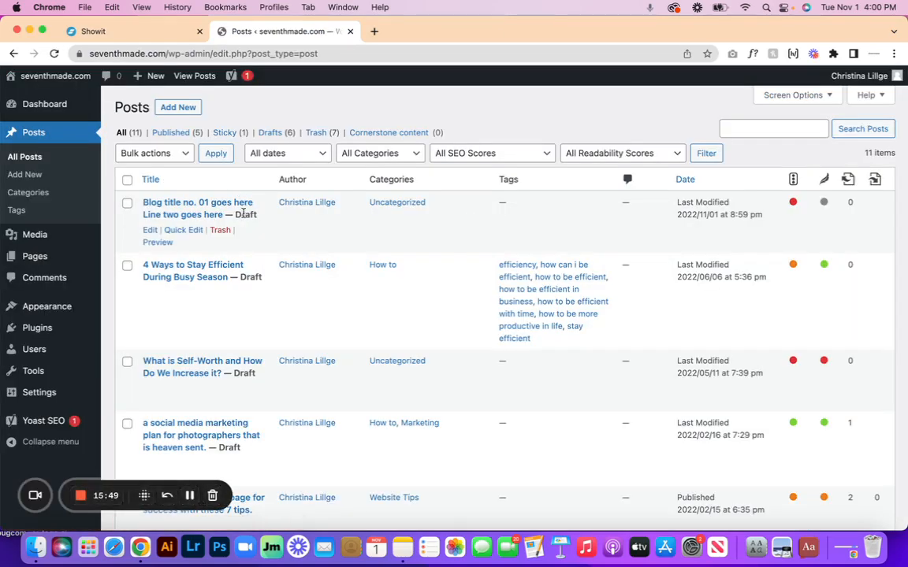
{"action": "left_click", "coordinate": [175, 230]}
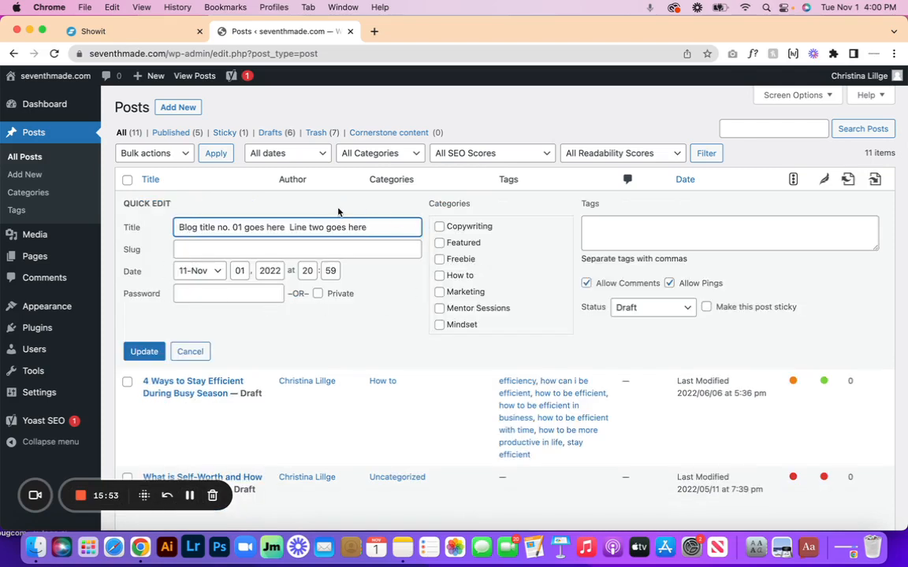
{"action": "left_click", "coordinate": [440, 243]}
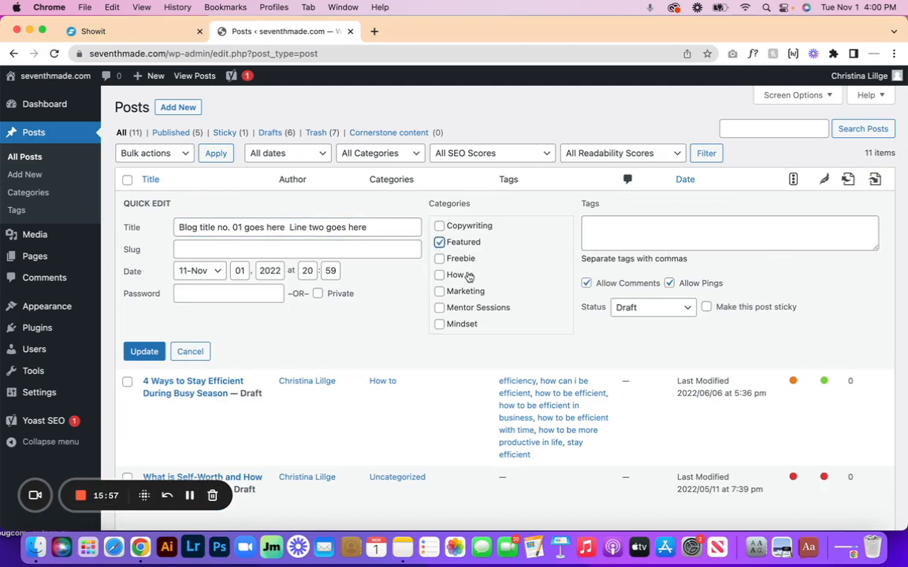
{"action": "scroll", "coordinate": [470, 276], "scroll_direction": "down", "scroll_amount": 3}
{"action": "left_click", "coordinate": [145, 352]}
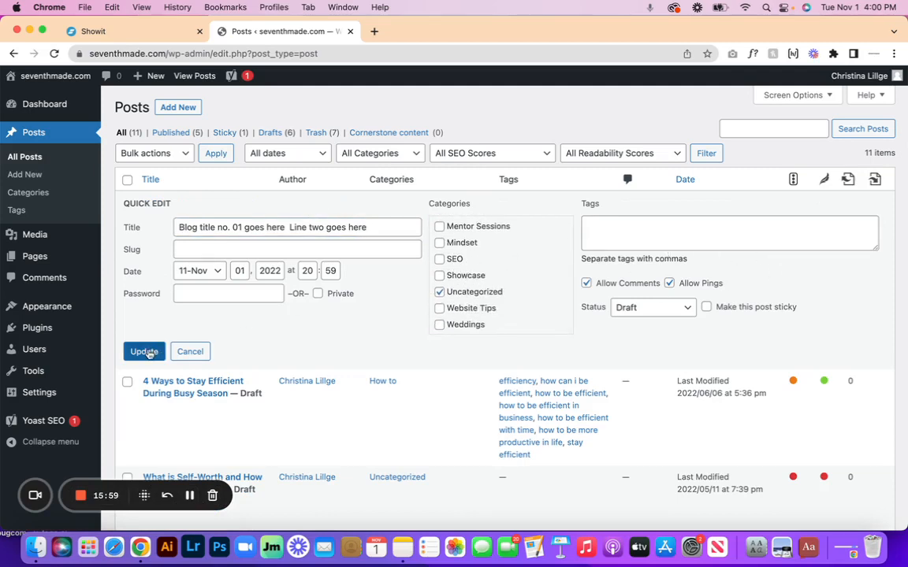